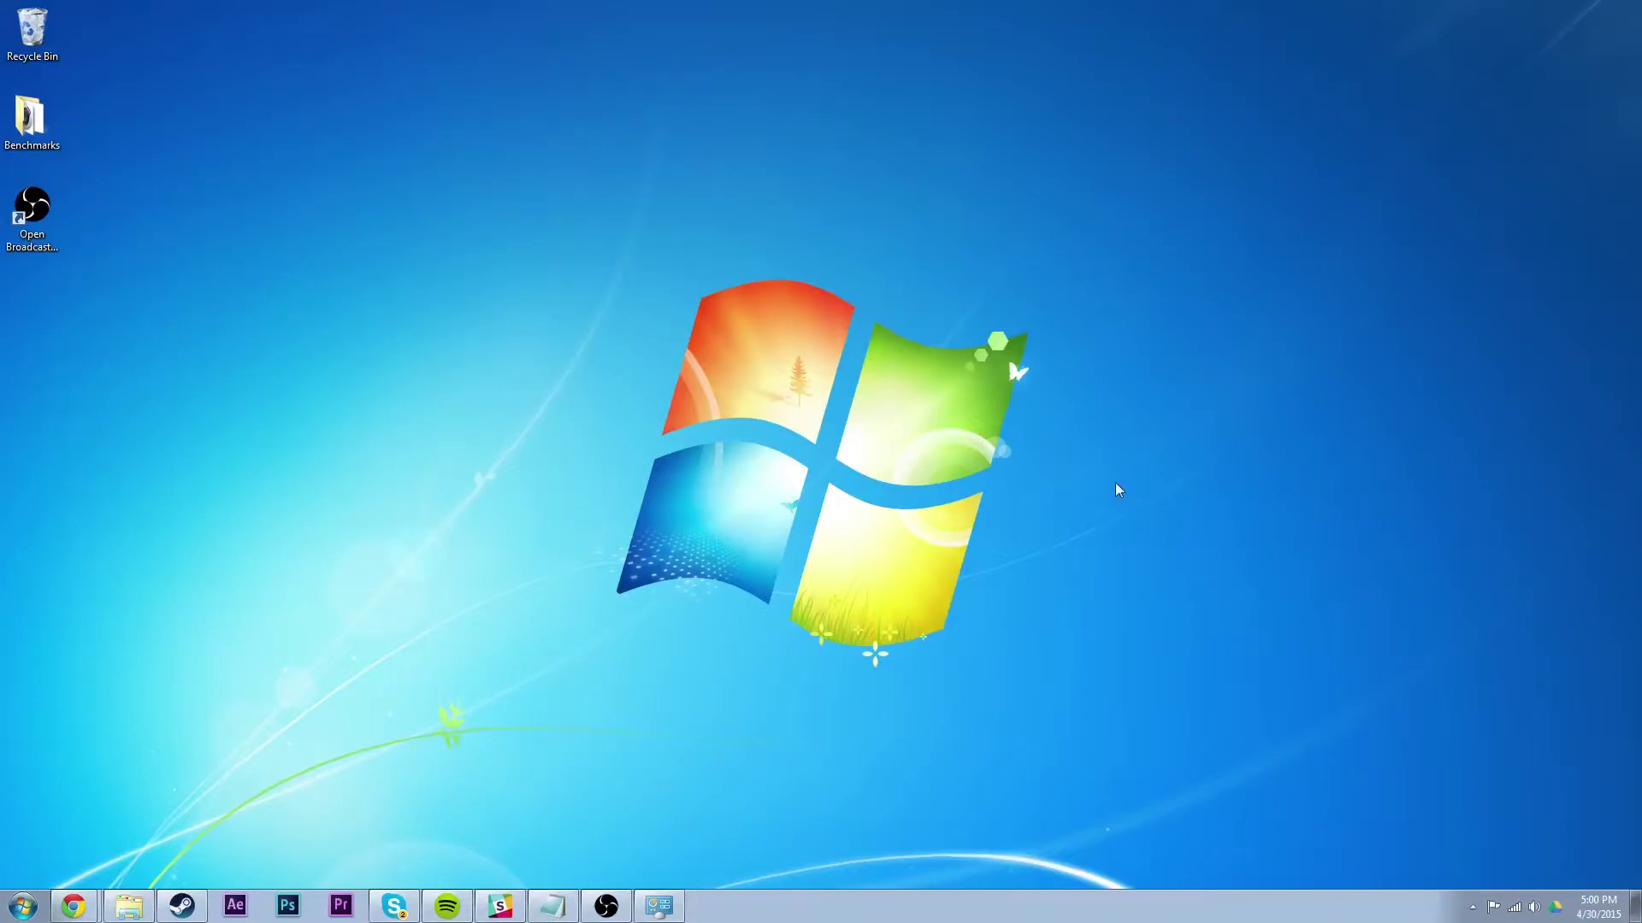
# Step: Arrange the MSI Afterburner main window and its tall hardware monitor window on the desktop
pyautogui.moveTo(549, 195); pyautogui.dragTo(1125, 737)
pyautogui.moveTo(674, 274); pyautogui.dragTo(548, 162)
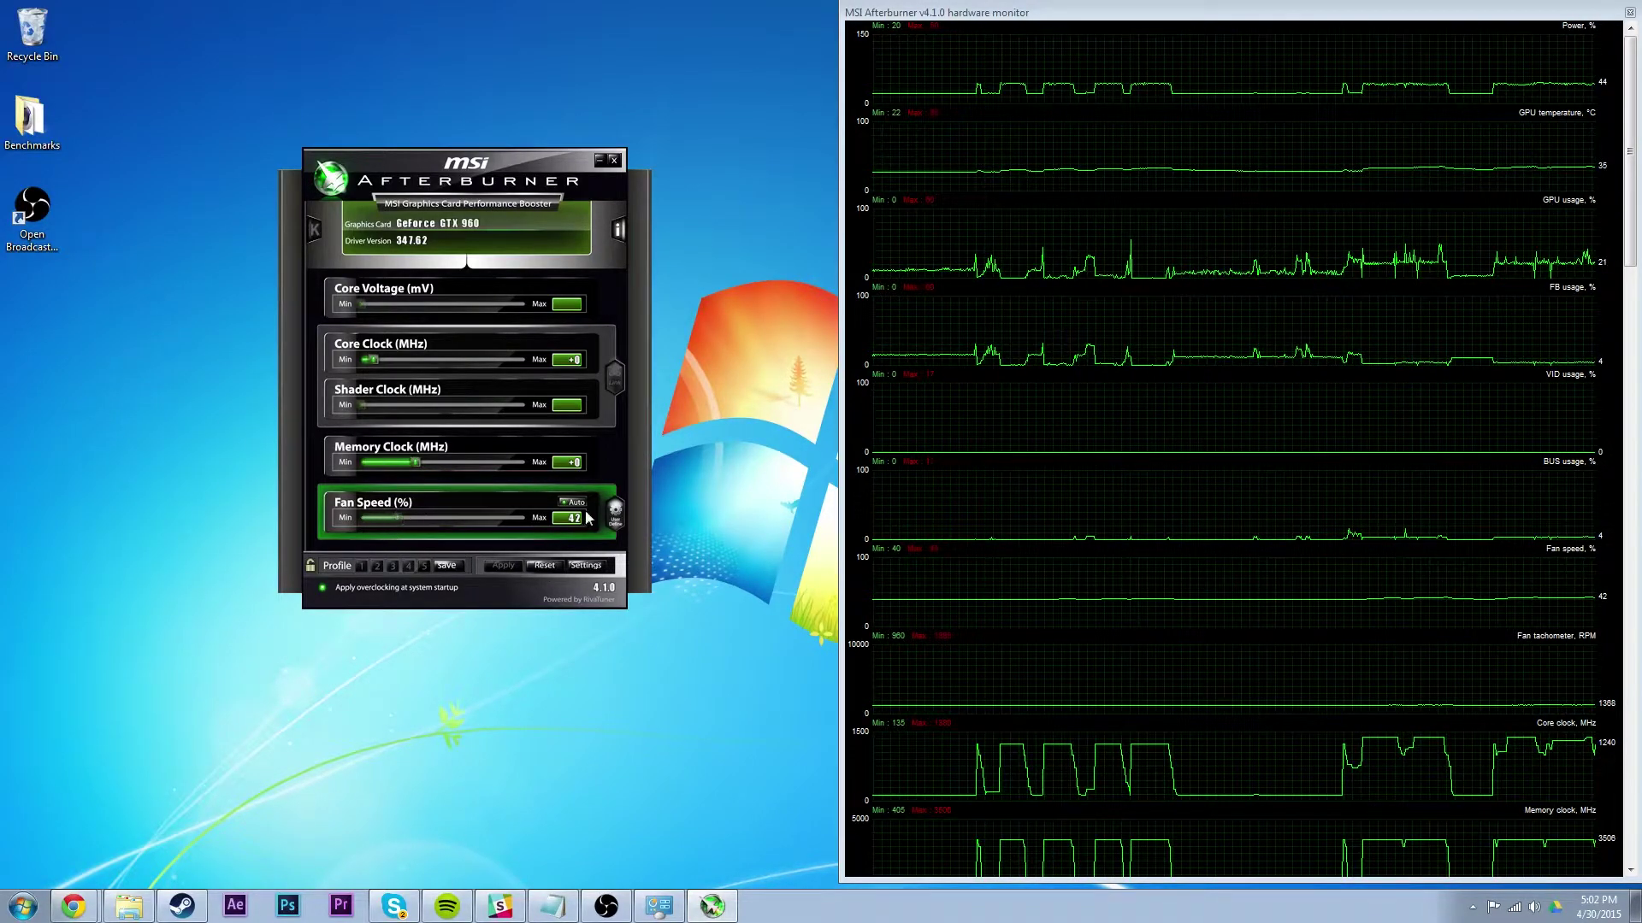
# Step: Browse the Fan, Monitoring, Profiles, User Interface and General settings tabs, then close properties unchanged
pyautogui.click(585, 565)
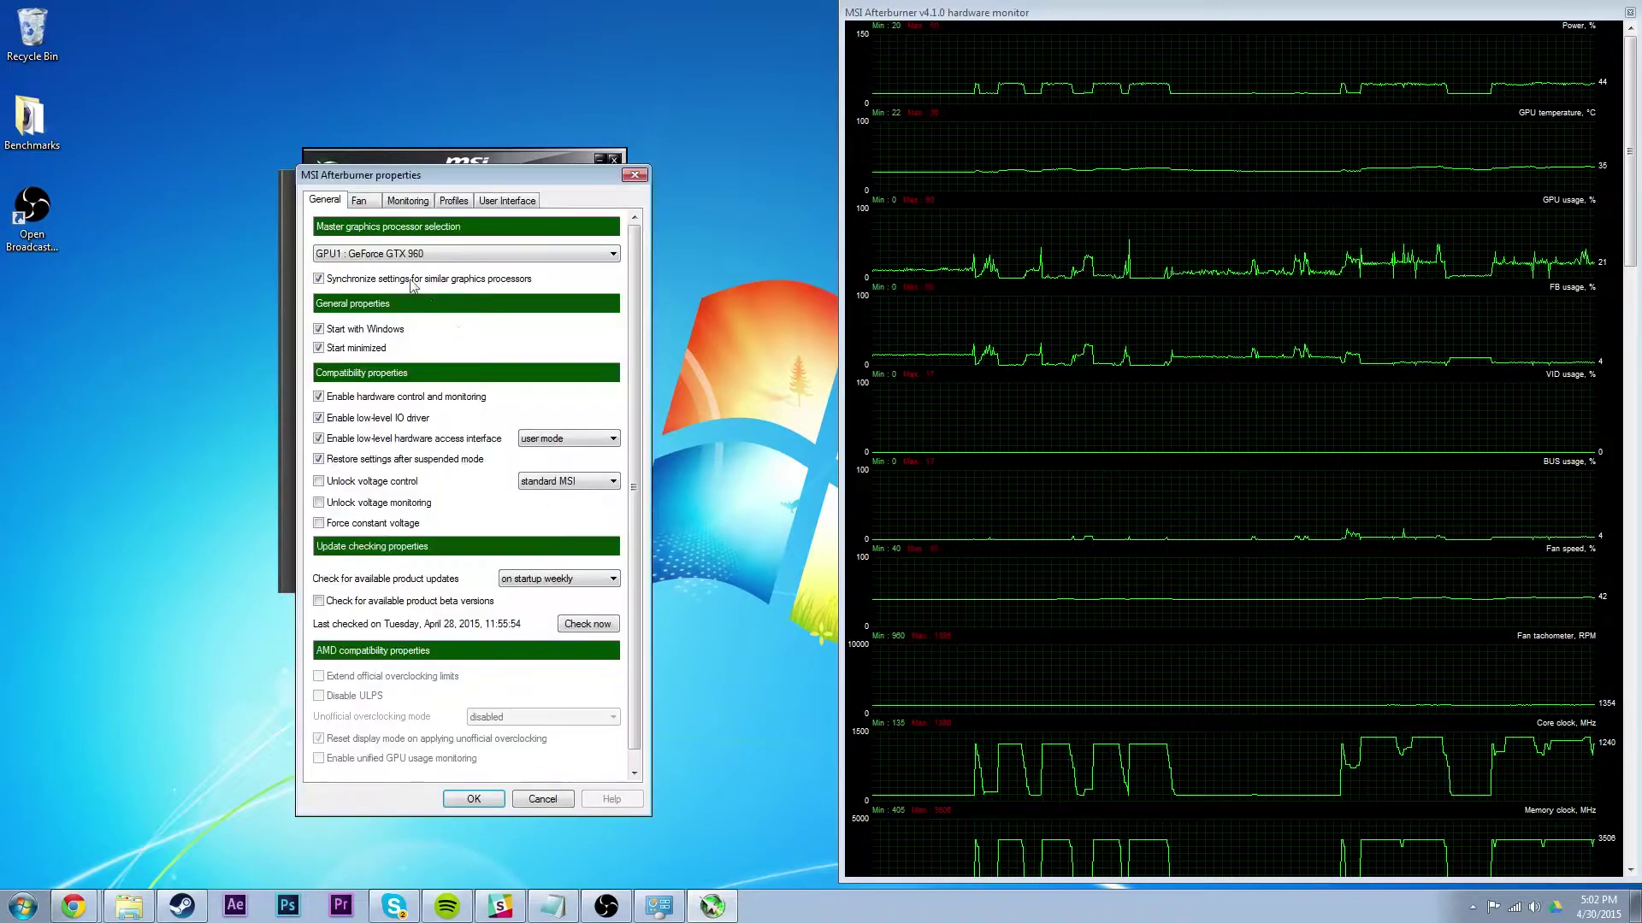
pyautogui.click(360, 202)
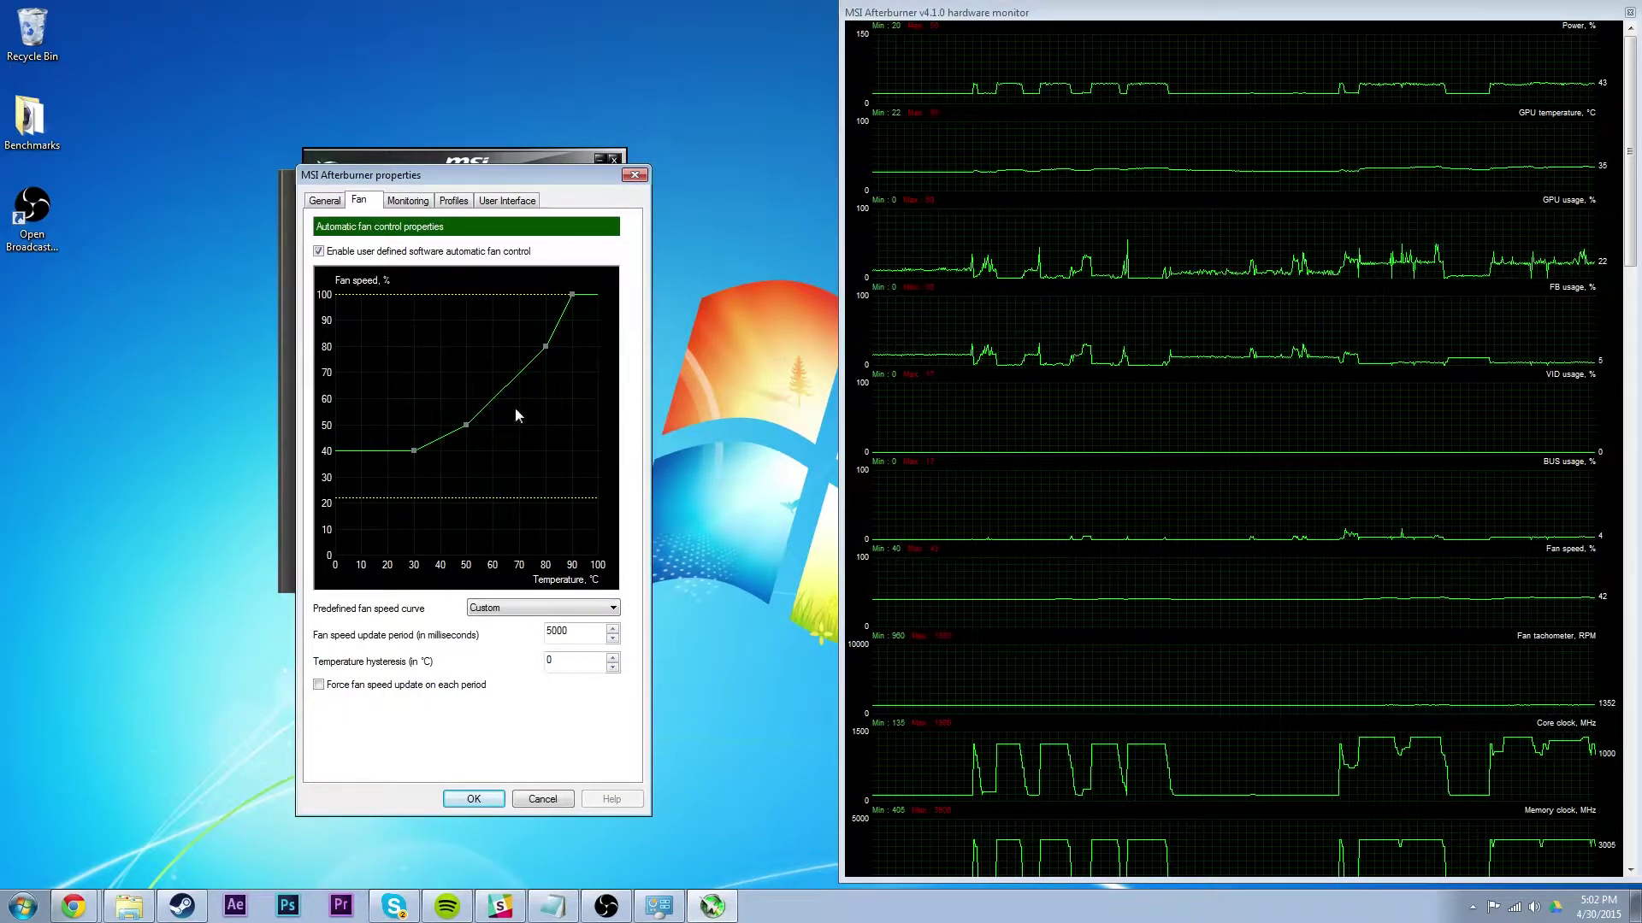
pyautogui.click(408, 203)
pyautogui.click(453, 202)
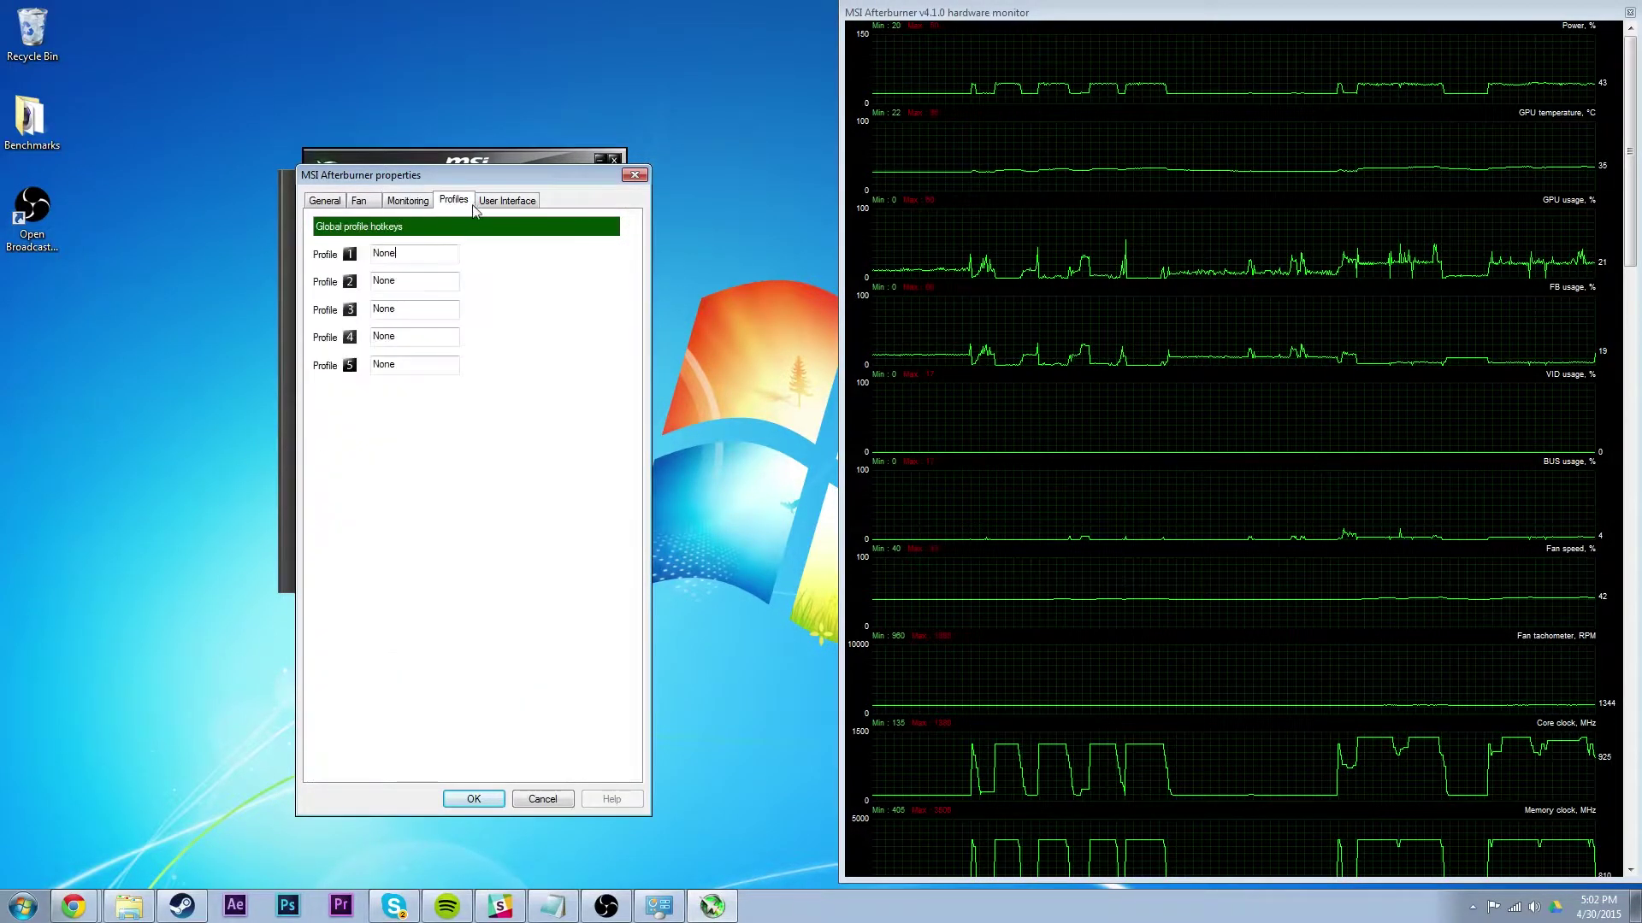
pyautogui.click(507, 201)
pyautogui.click(324, 201)
pyautogui.click(542, 798)
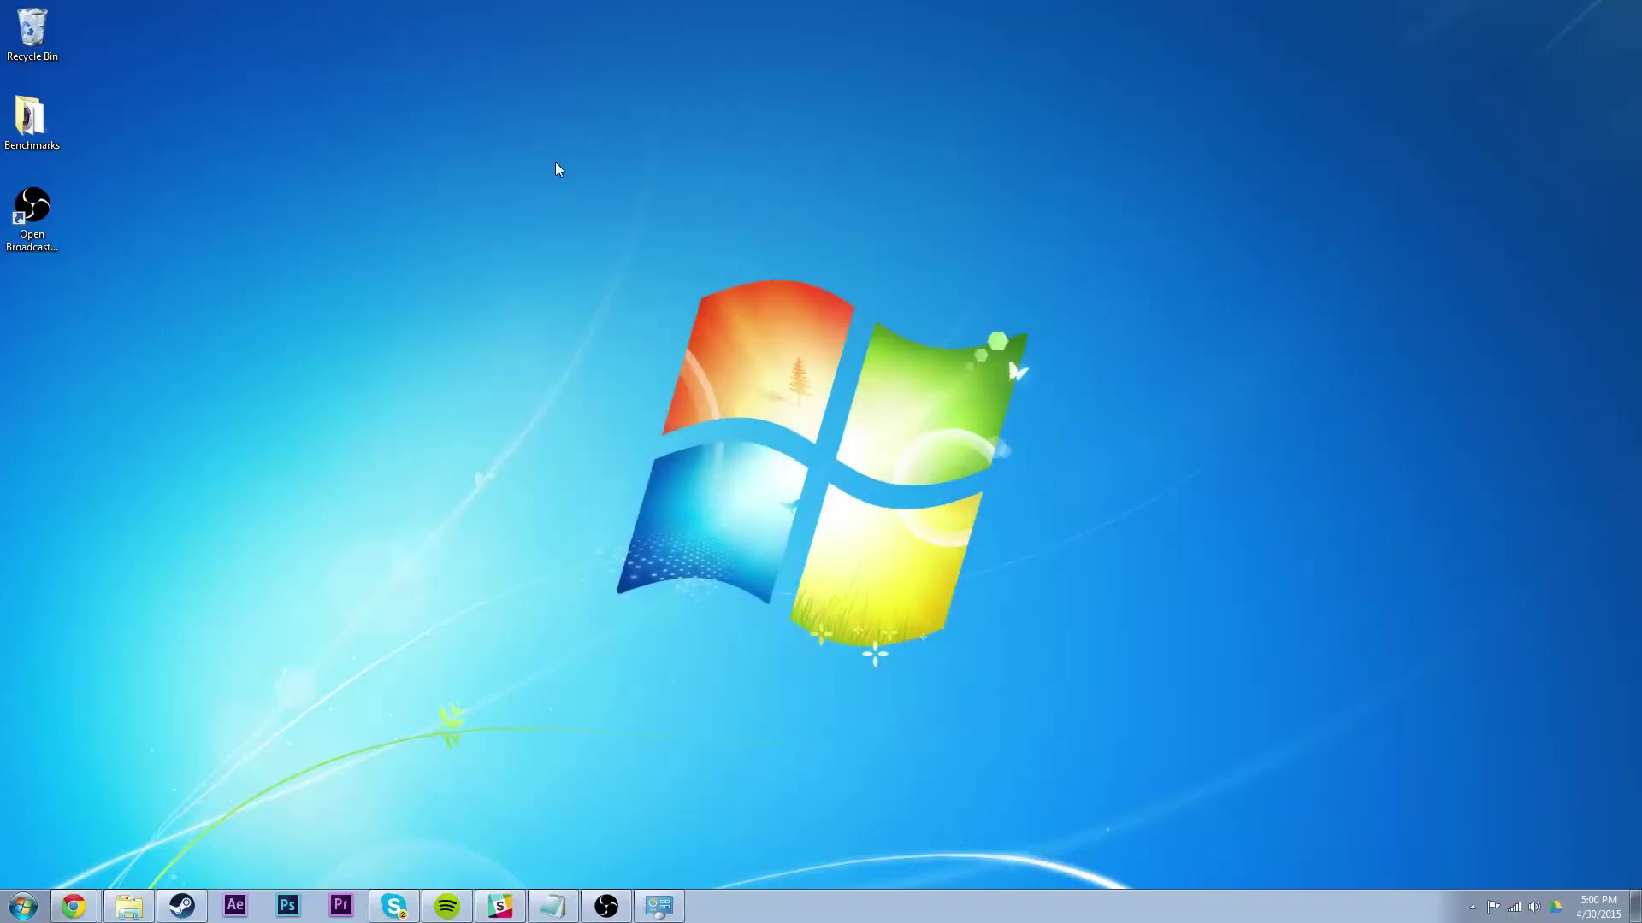
pyautogui.moveTo(319, 204); pyautogui.dragTo(1120, 788)
pyautogui.moveTo(620, 259); pyautogui.dragTo(1074, 722)
pyautogui.moveTo(517, 171); pyautogui.dragTo(929, 608)
pyautogui.click(74, 909)
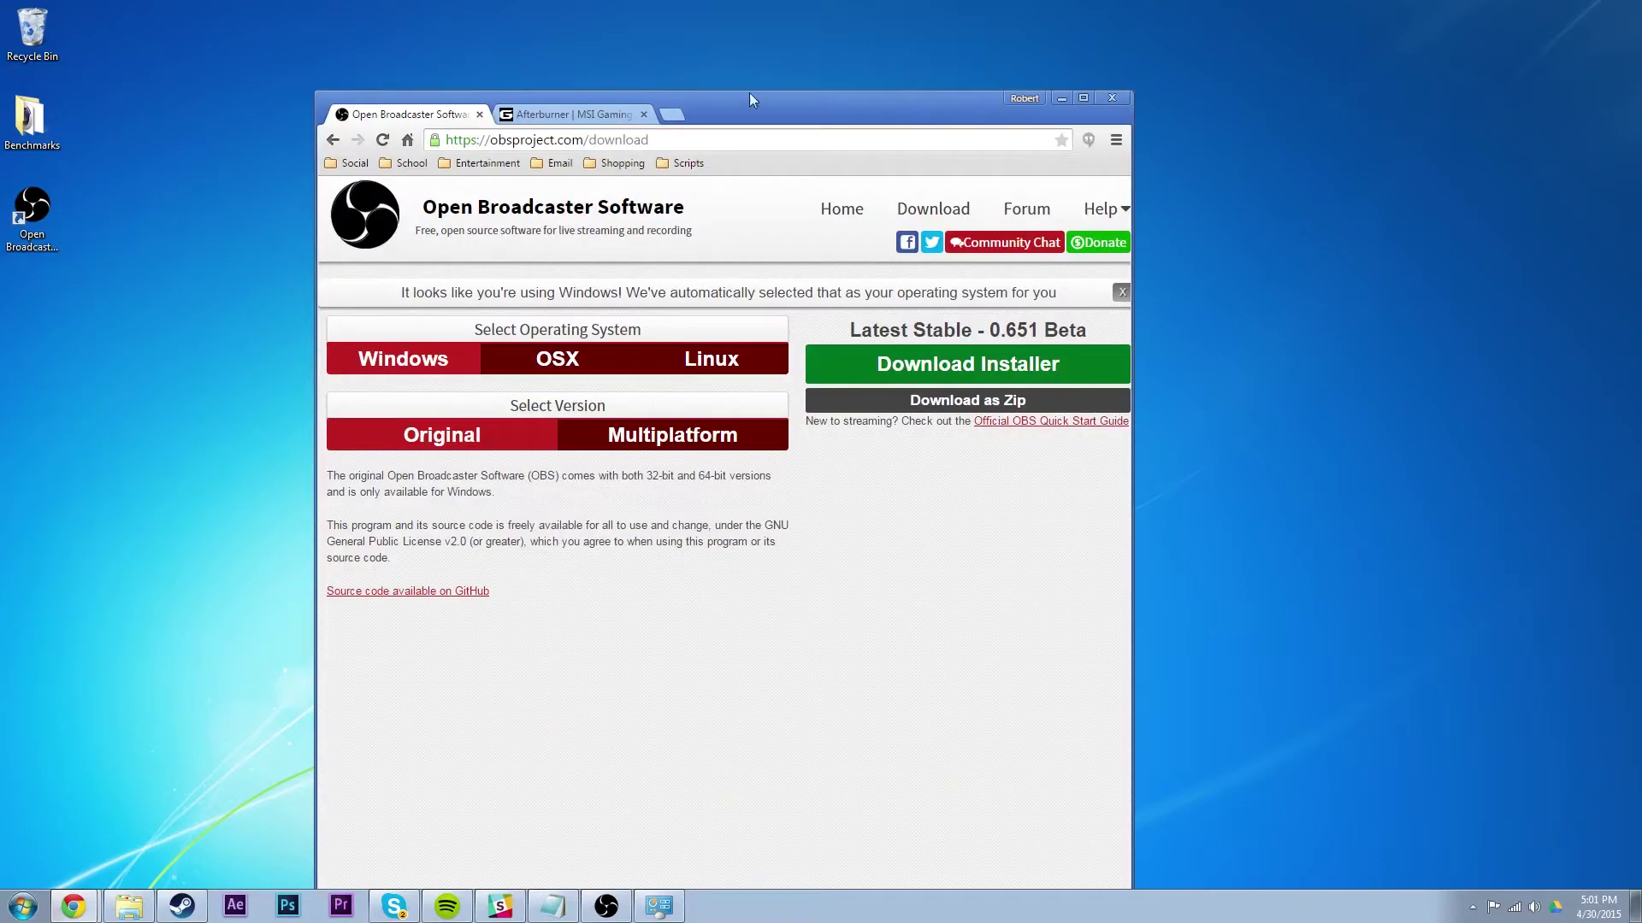
pyautogui.doubleClick(742, 105)
pyautogui.click(256, 11)
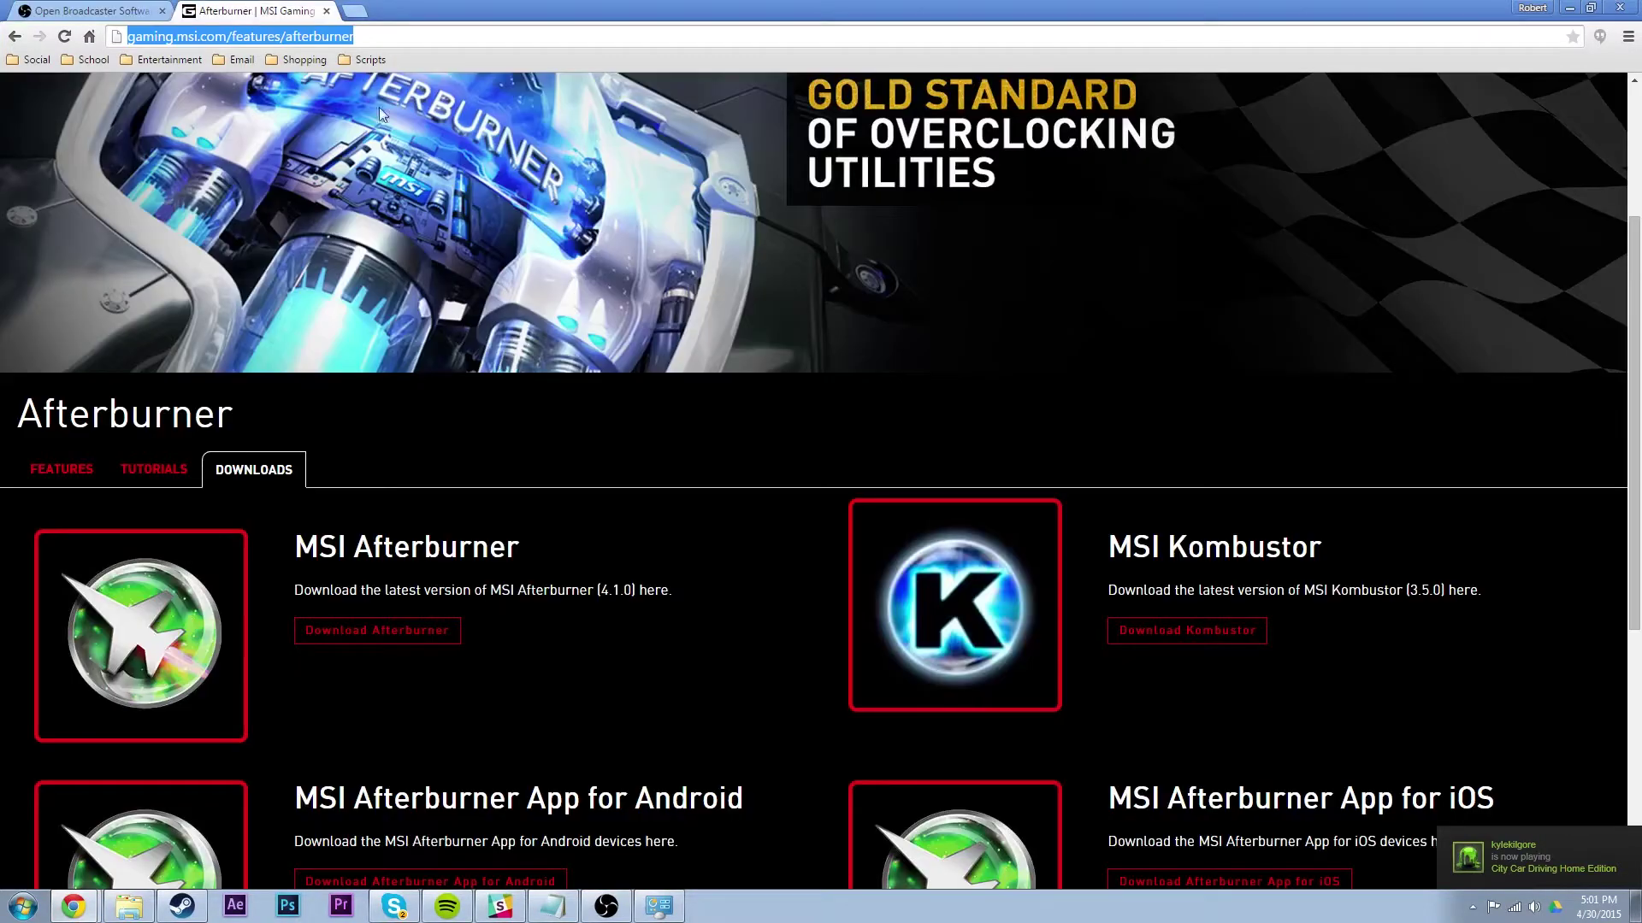
pyautogui.click(163, 11)
pyautogui.hotkey('ctrl', 'w')
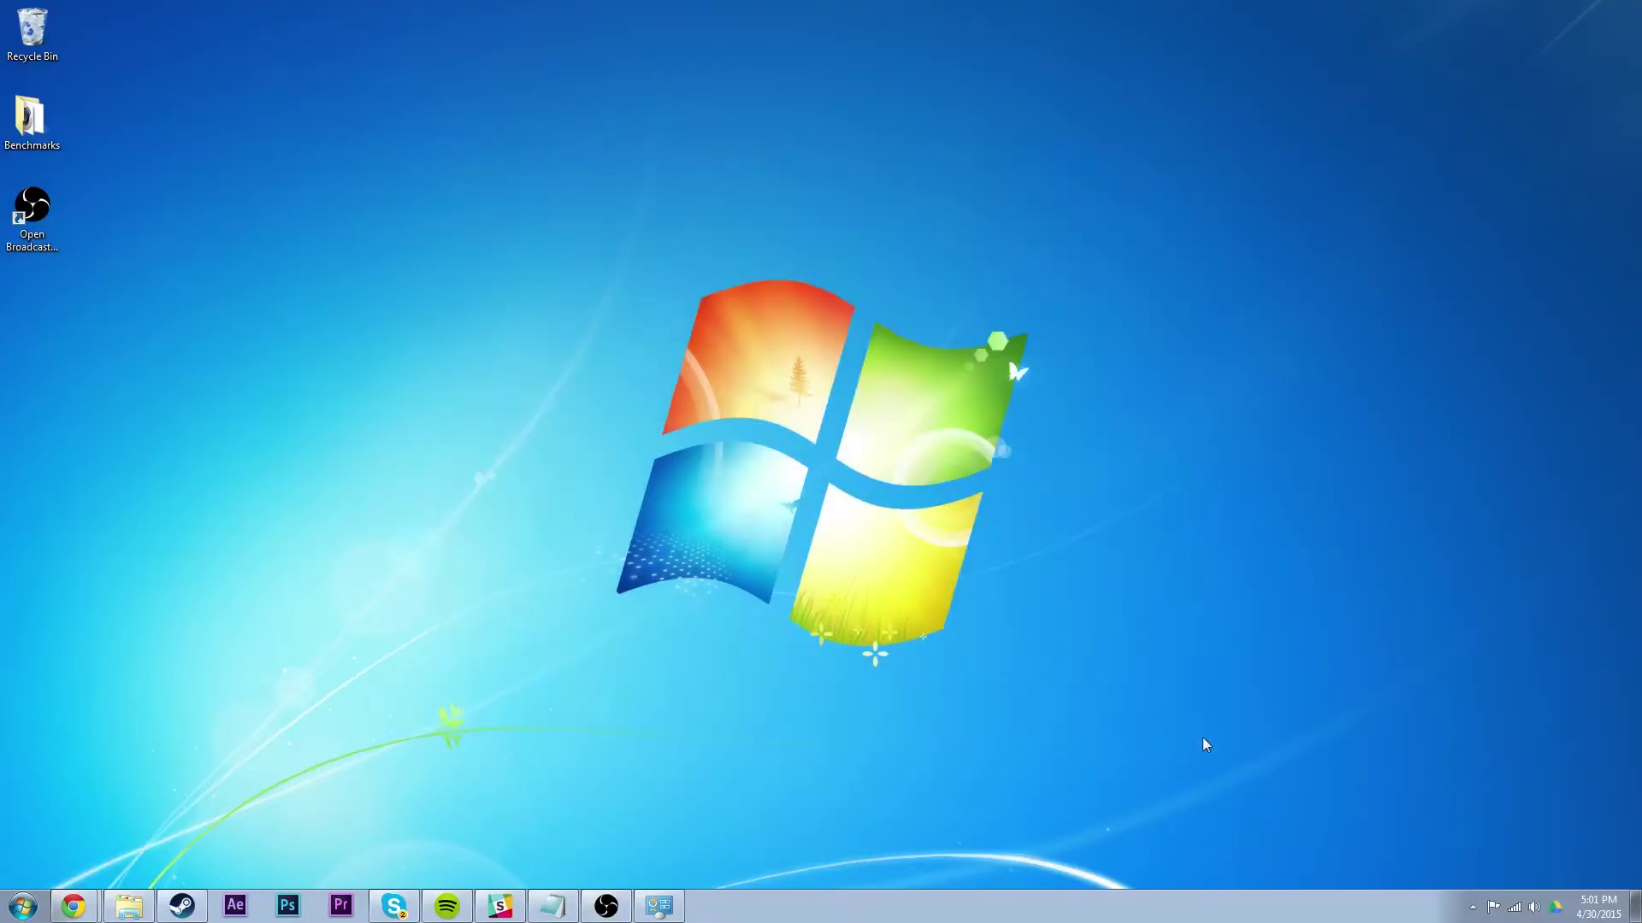
# Step: Launch MSI Afterburner from the Start menu and move its window toward the screen centre
pyautogui.click(17, 910)
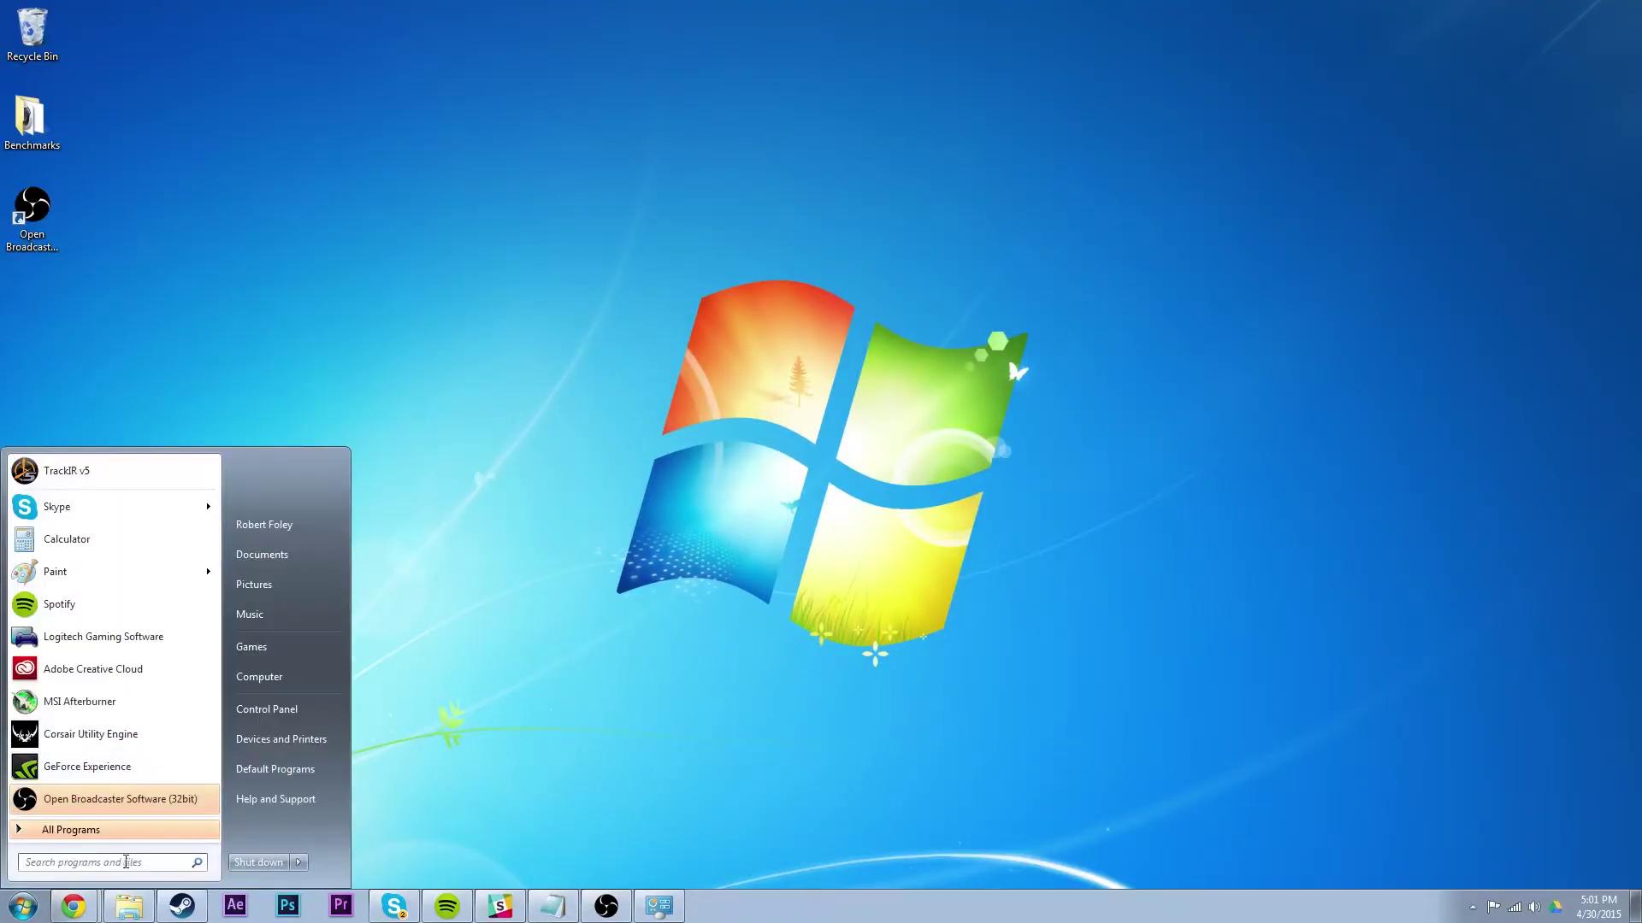
pyautogui.click(90, 701)
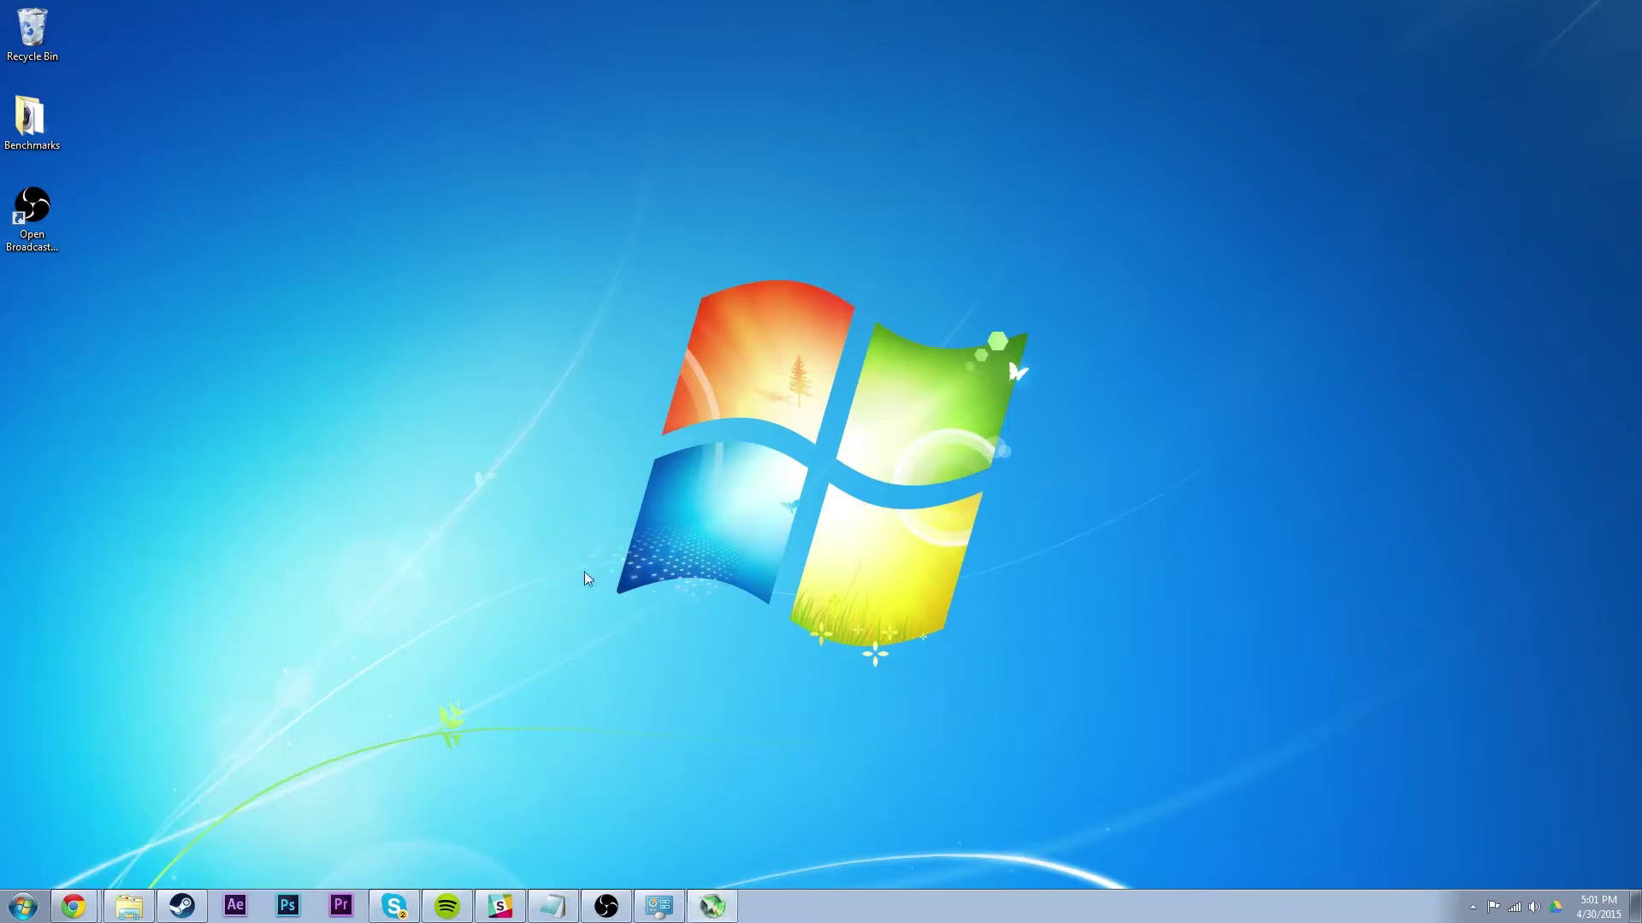
pyautogui.moveTo(881, 321); pyautogui.dragTo(689, 198)
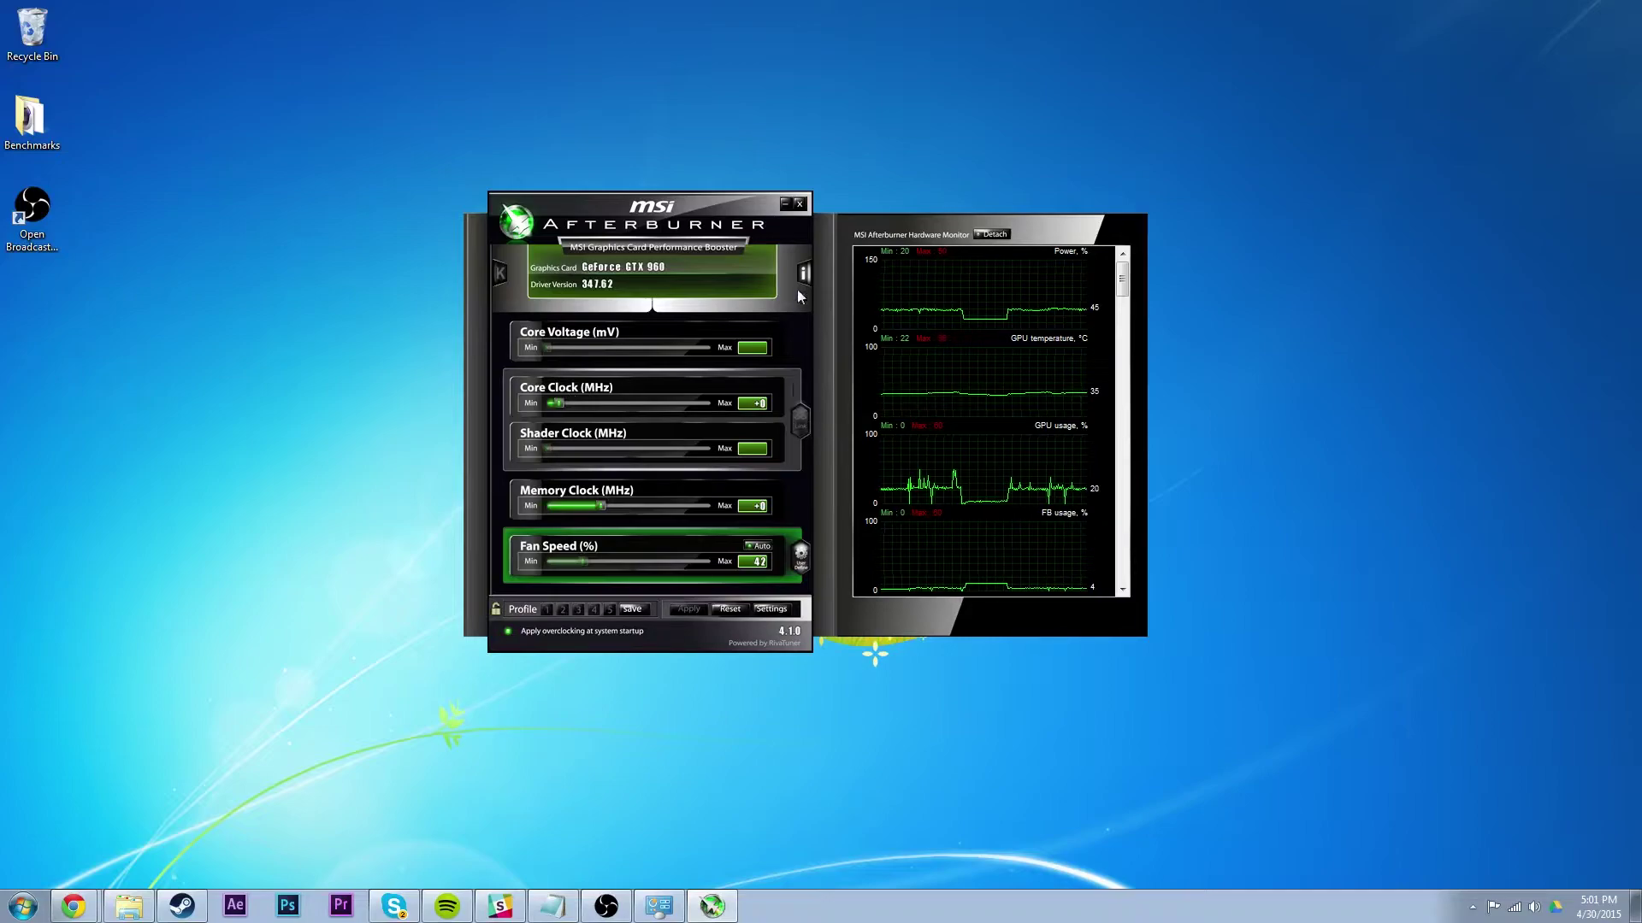
# Step: Detach the hardware monitor into its own window and place it at the upper right
pyautogui.click(993, 235)
pyautogui.moveTo(1007, 263); pyautogui.dragTo(1278, 94)
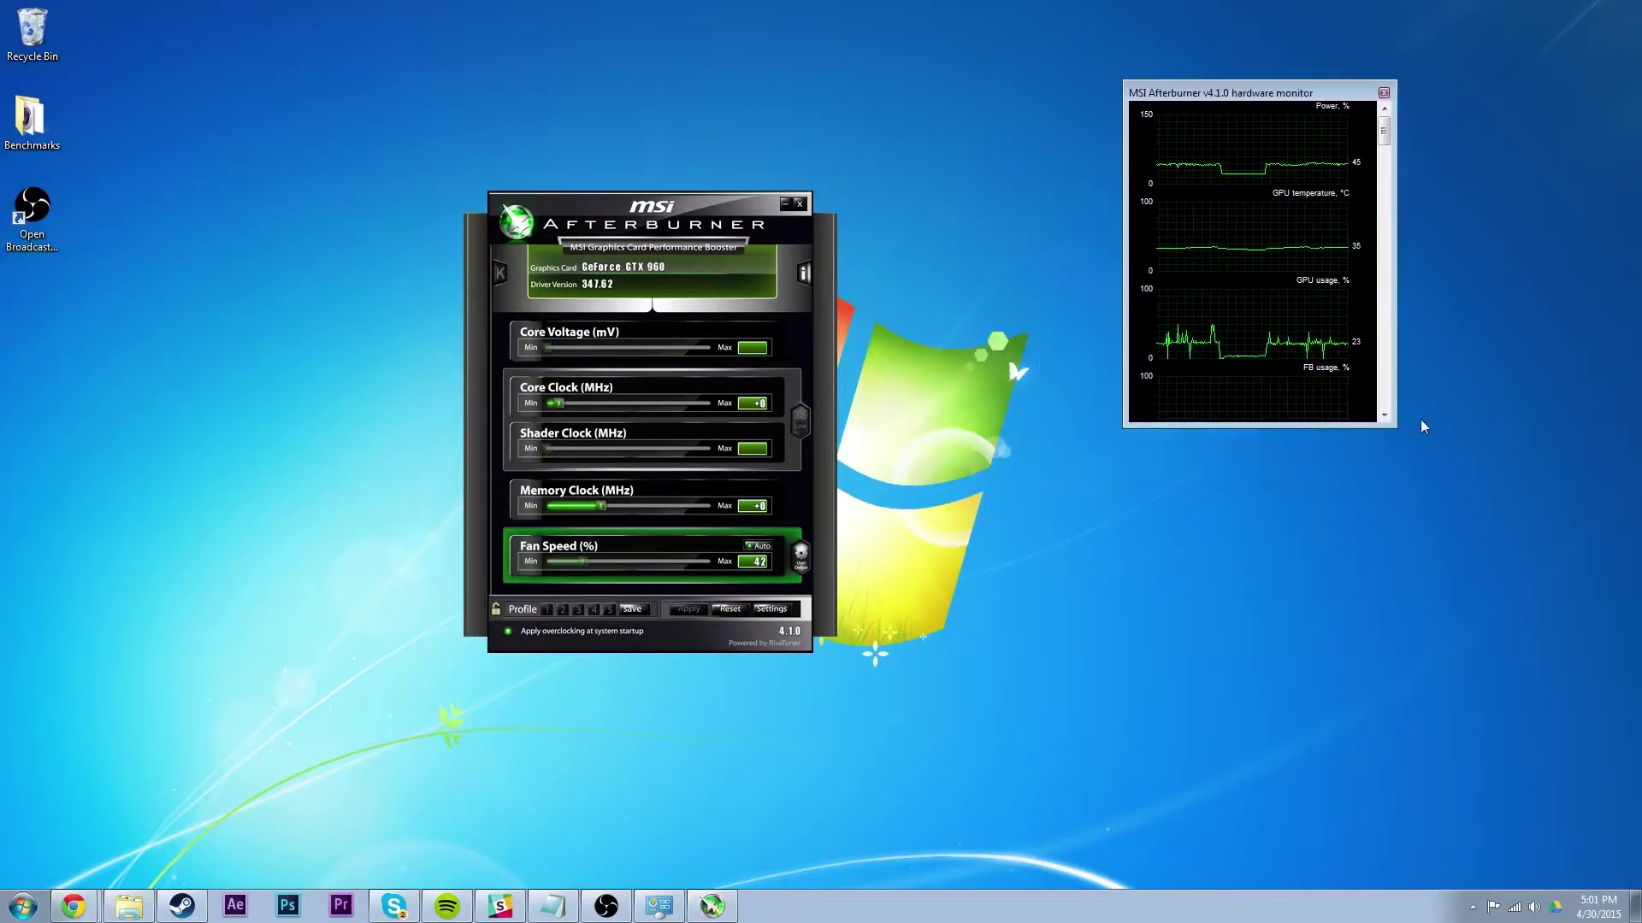
pyautogui.moveTo(1394, 428); pyautogui.dragTo(1631, 871)
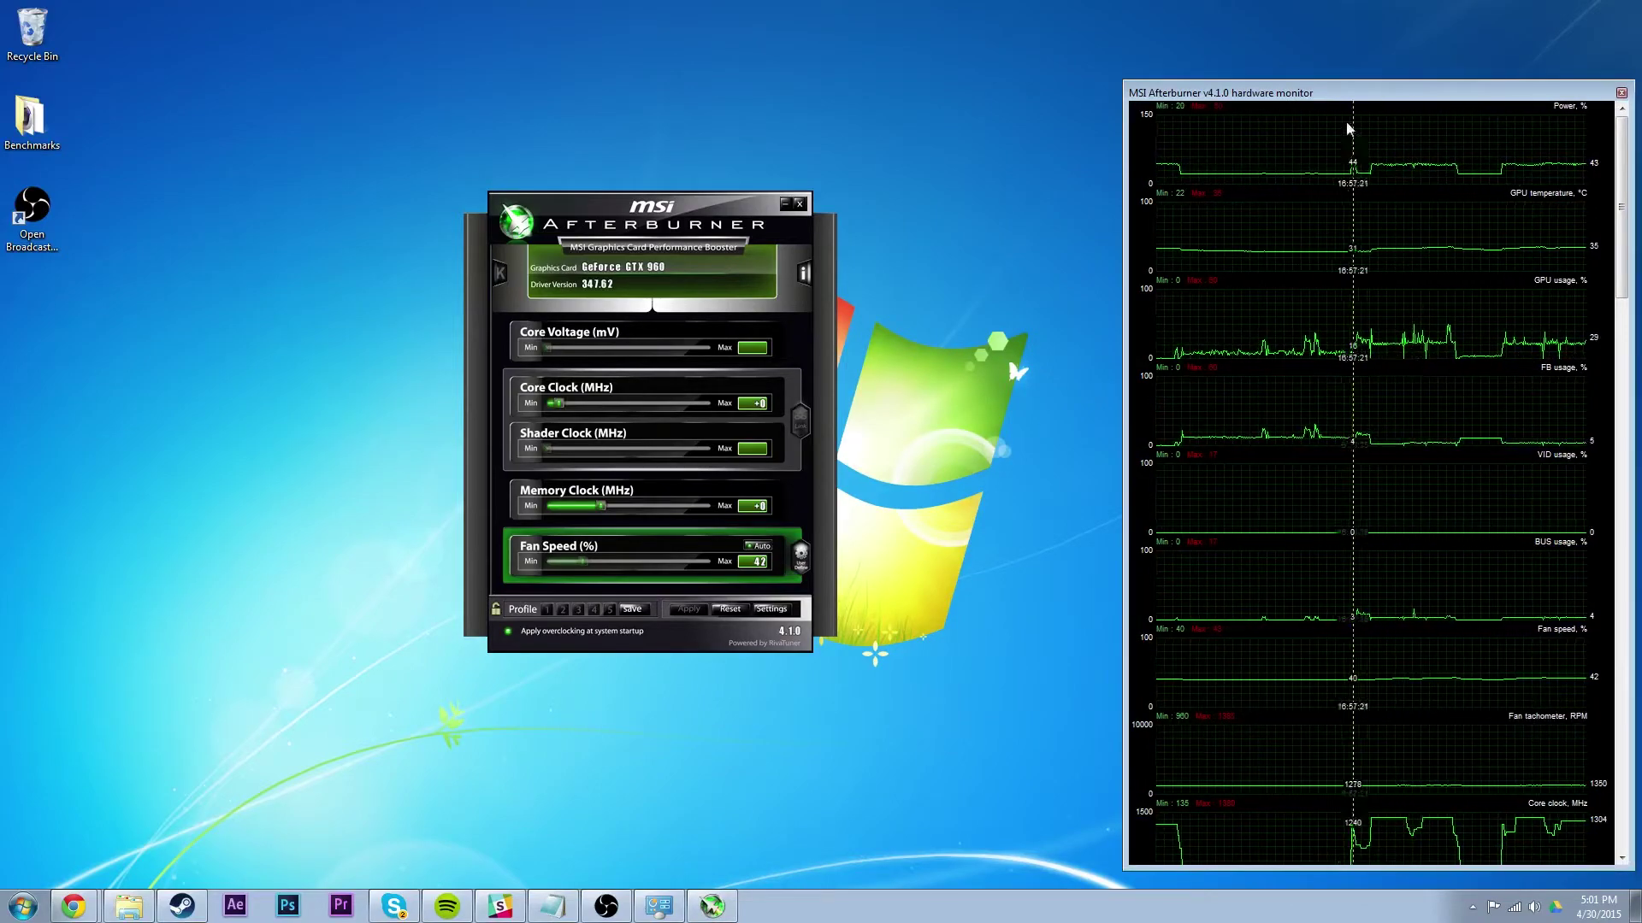
pyautogui.moveTo(1322, 94); pyautogui.dragTo(1331, 14)
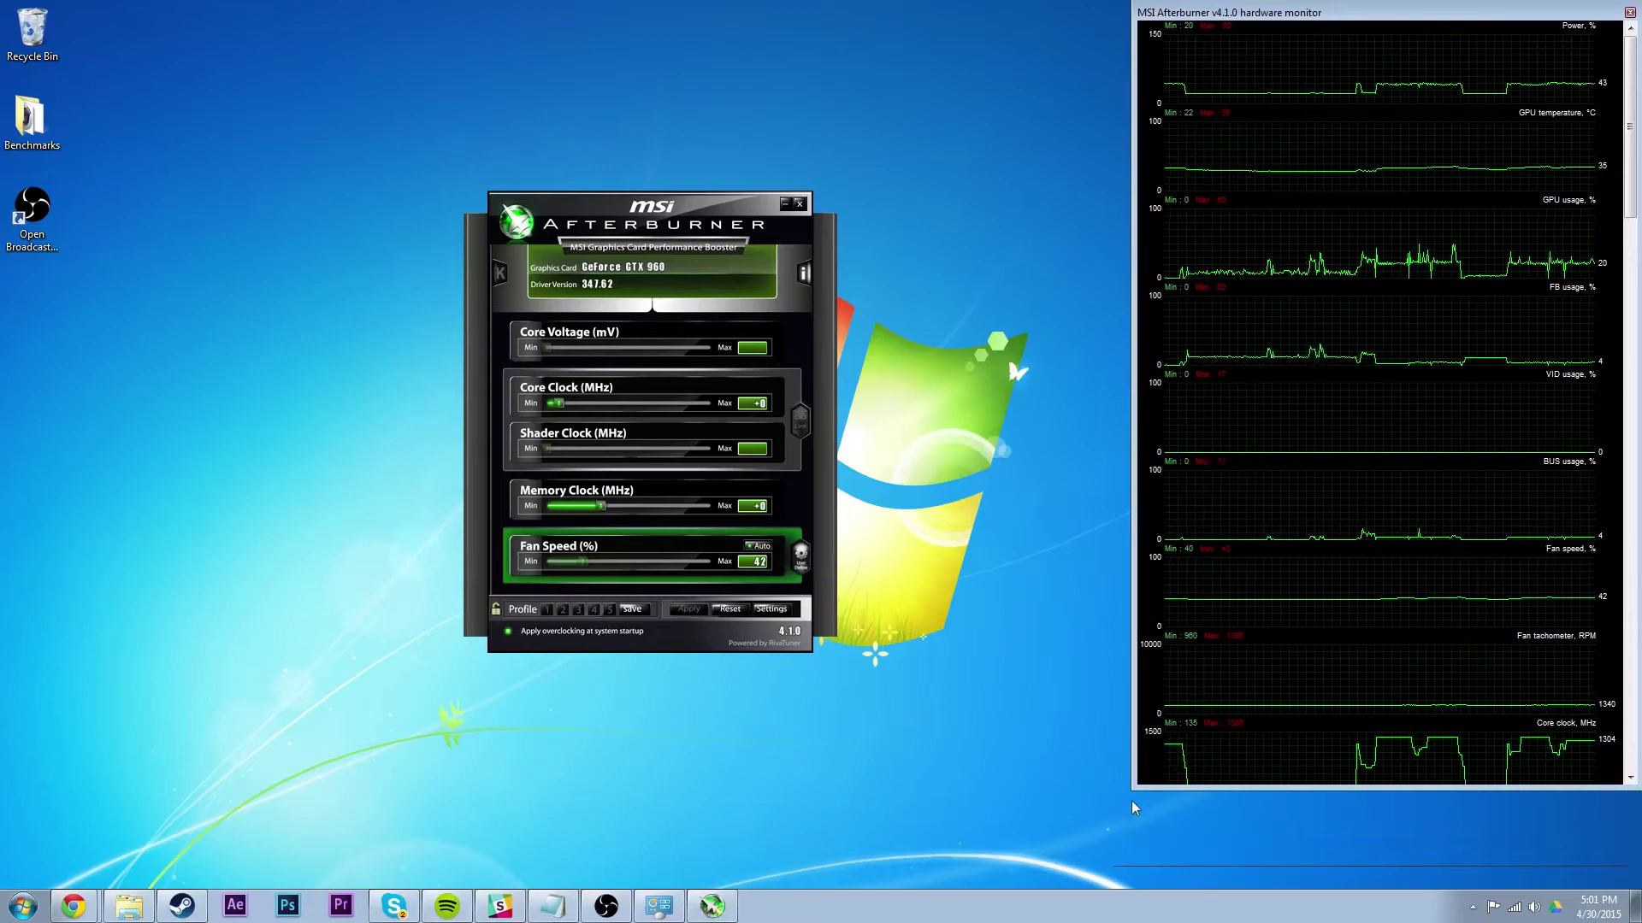
# Step: Enlarge the monitor window to fill the right side and shift the main window left
pyautogui.moveTo(1132, 792); pyautogui.dragTo(840, 882)
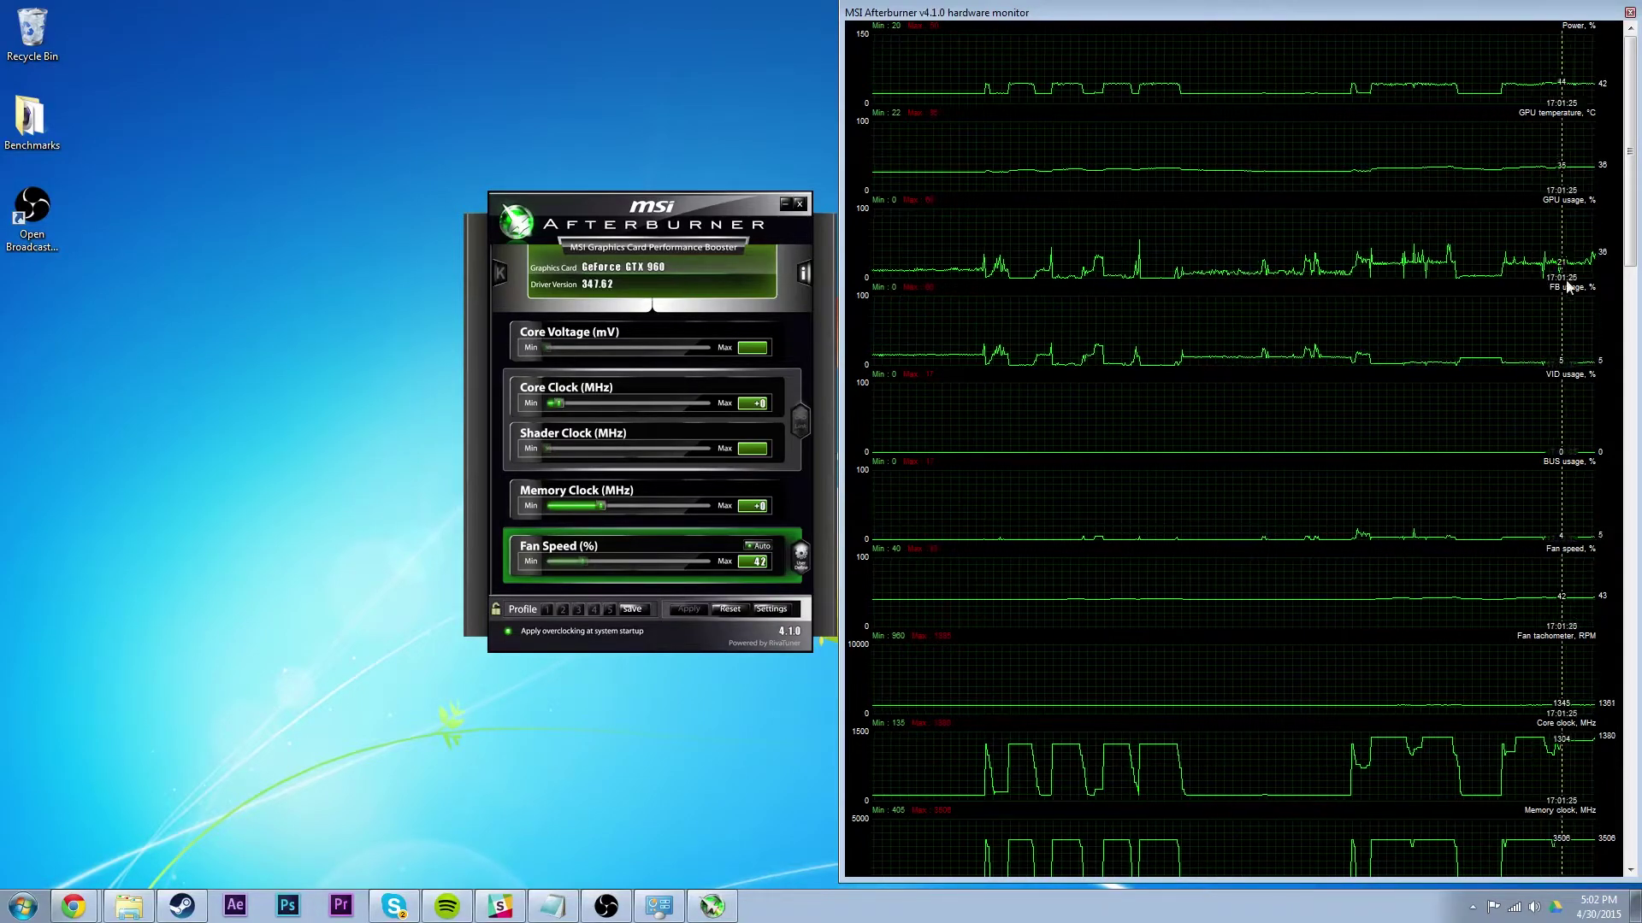
pyautogui.scroll(-3, 1290, 395)
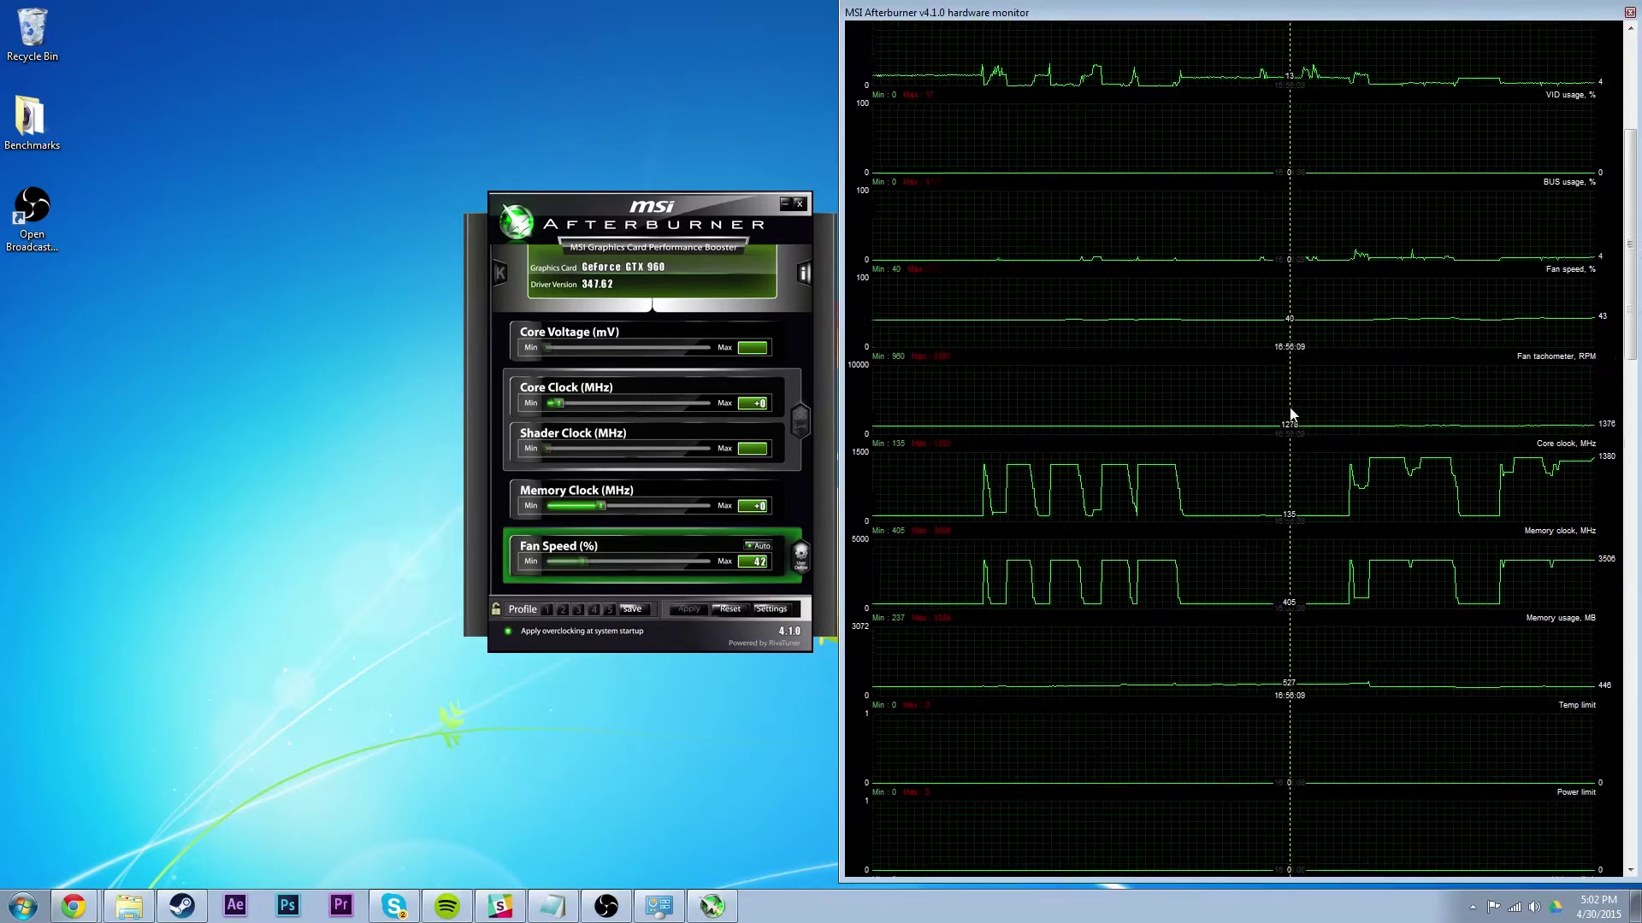
pyautogui.scroll(3, 1273, 445)
pyautogui.moveTo(653, 204); pyautogui.dragTo(467, 161)
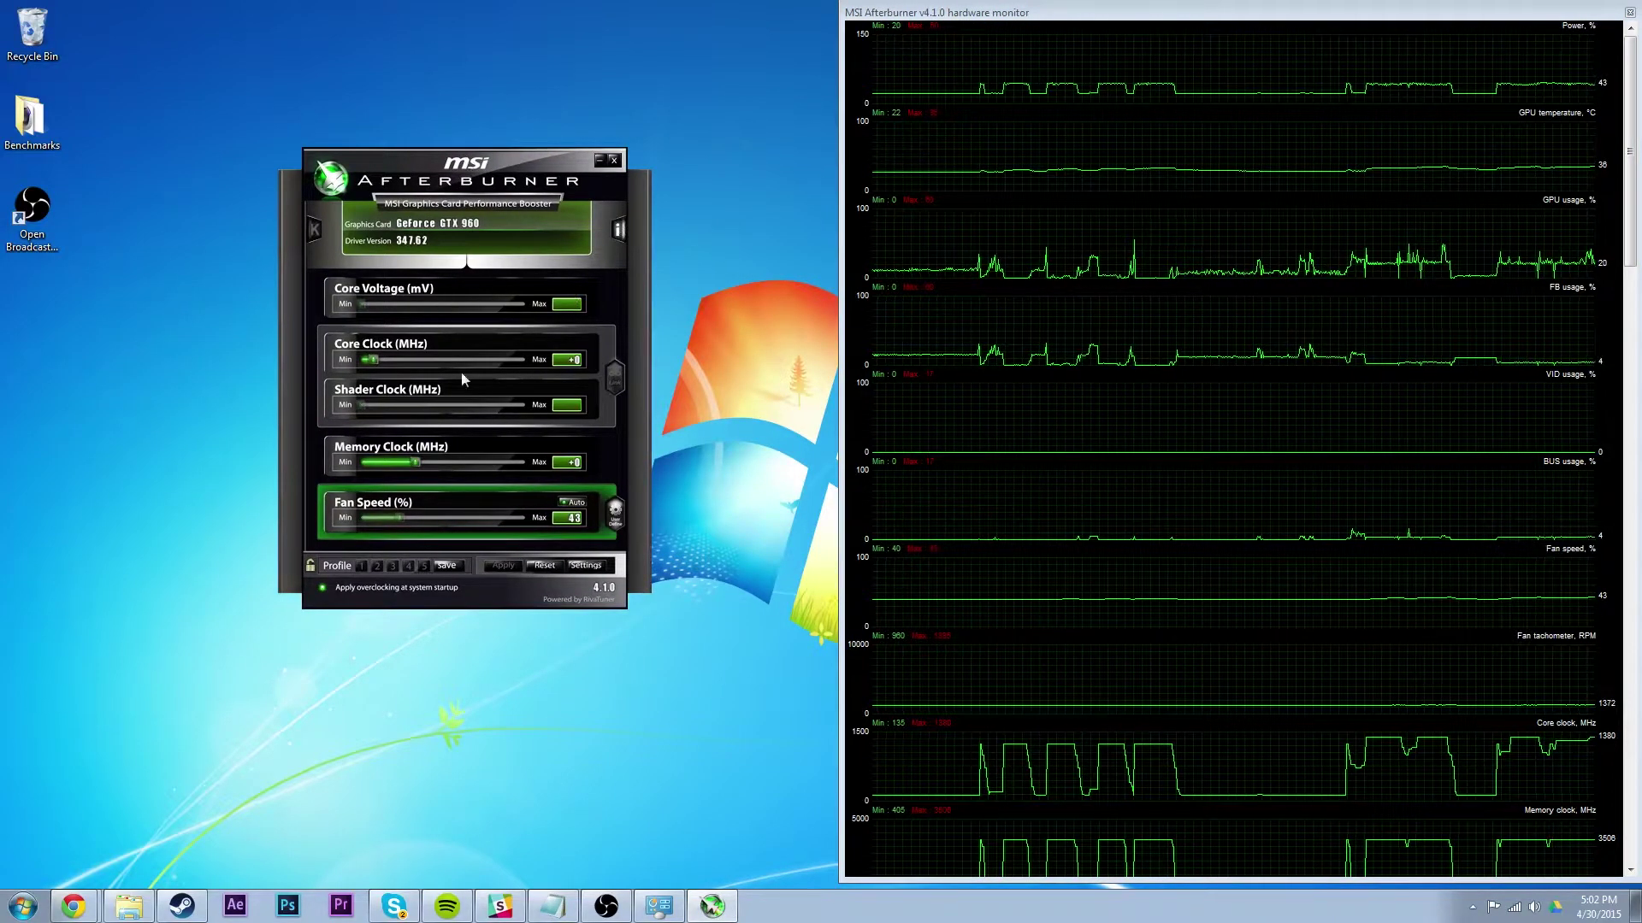
# Step: Re-dock the hardware monitor, move the window right, and test fan speeds 100 and 25
pyautogui.click(1628, 12)
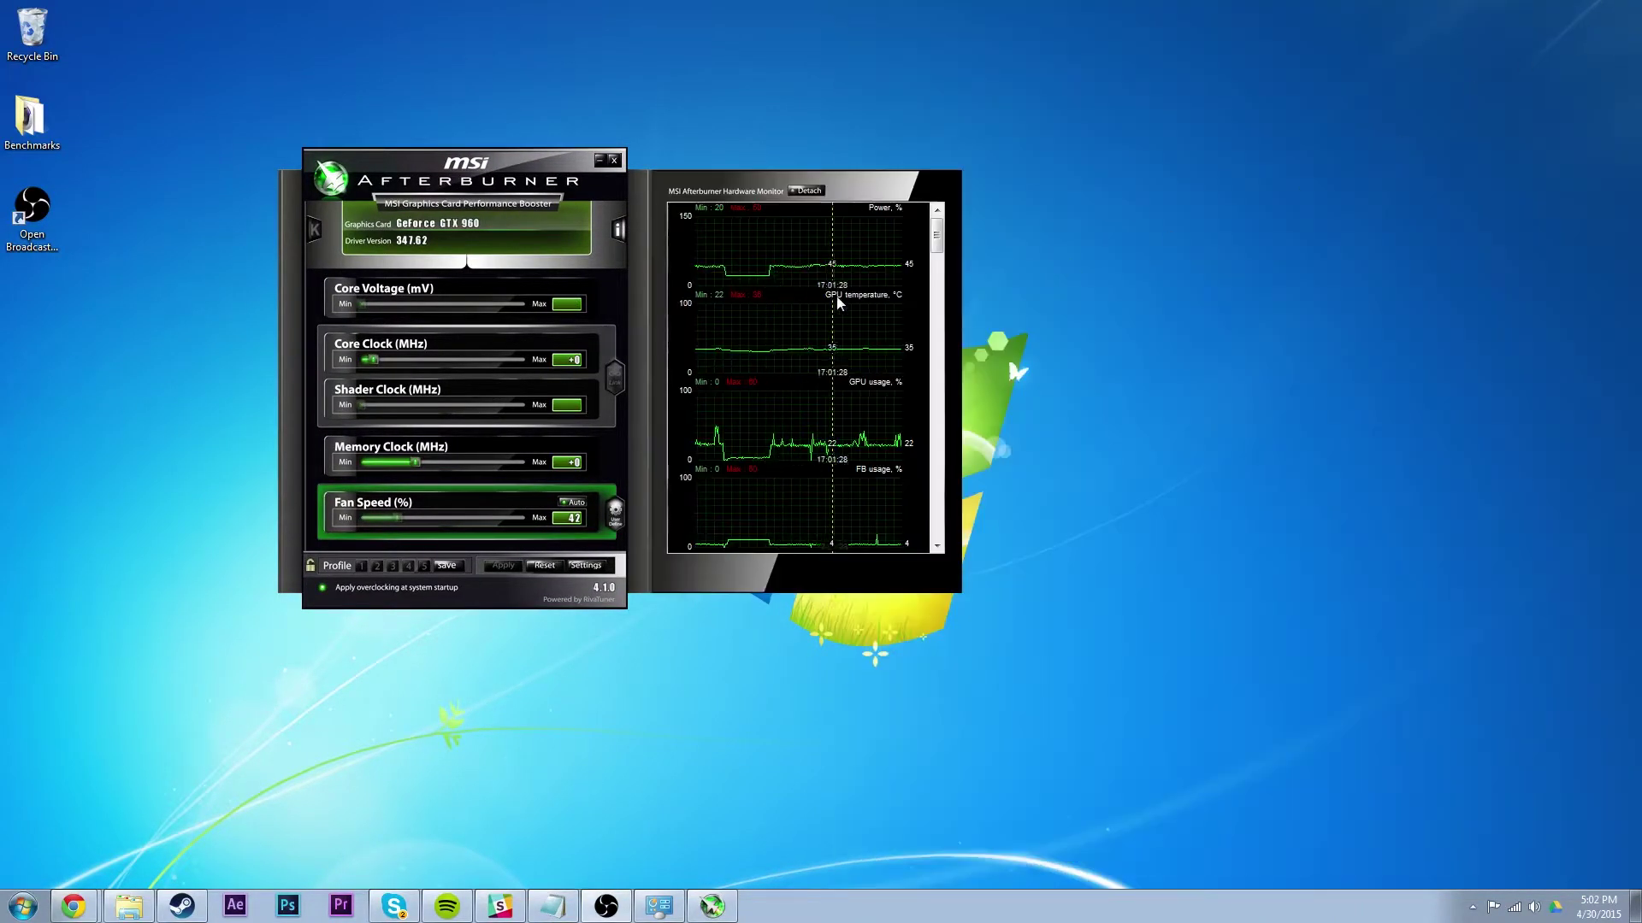
pyautogui.moveTo(568, 168); pyautogui.dragTo(707, 170)
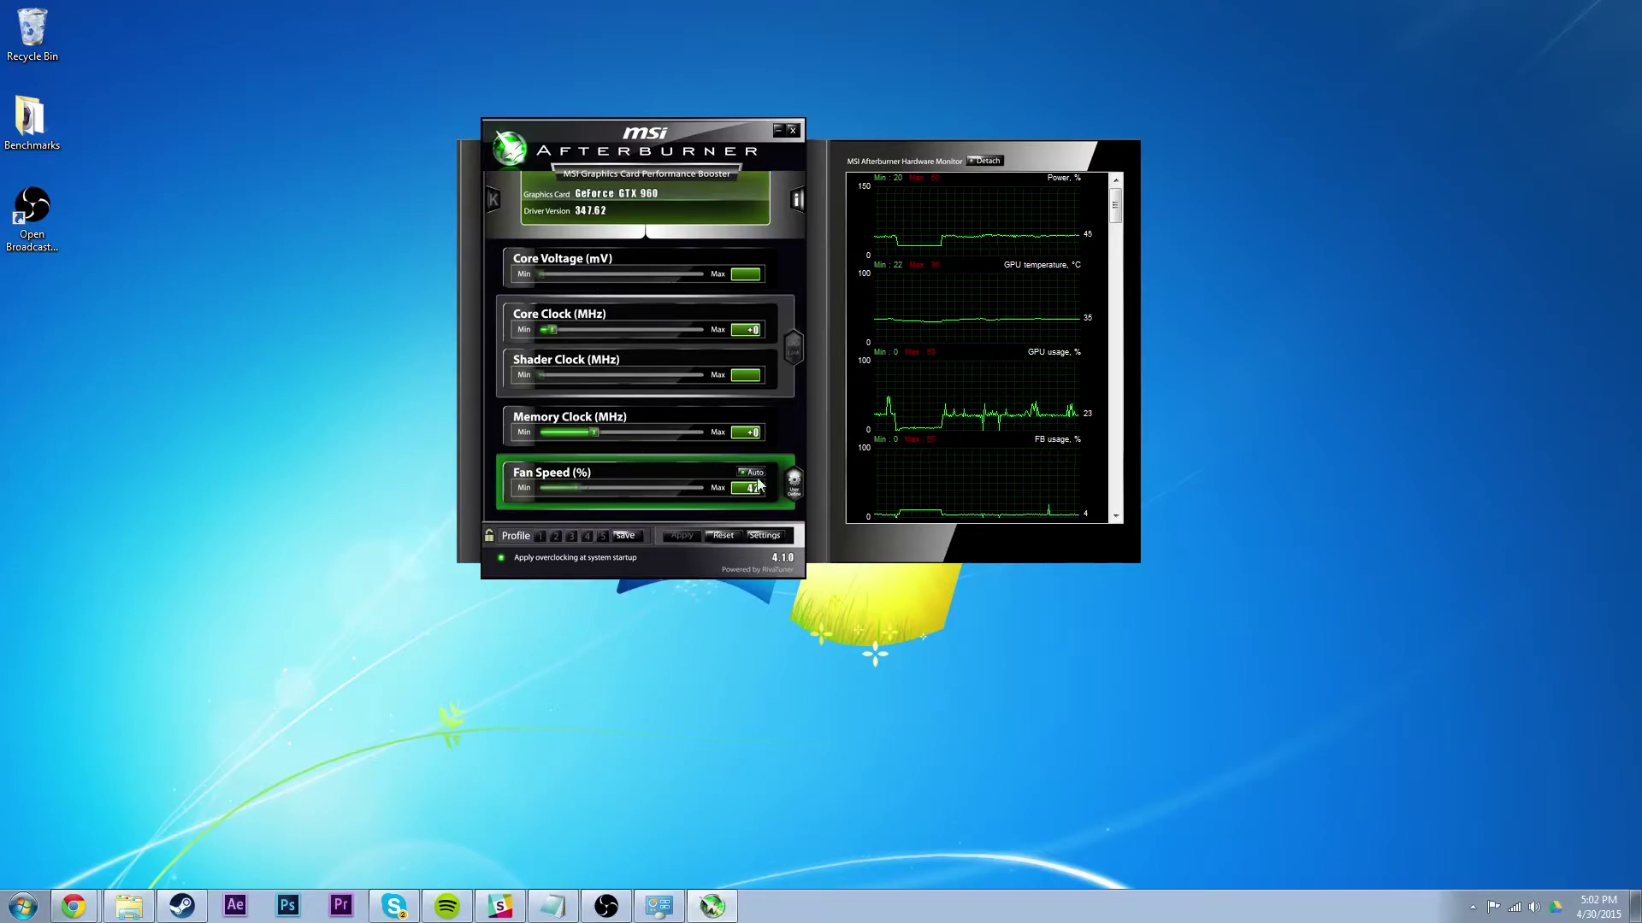
pyautogui.moveTo(576, 488); pyautogui.dragTo(717, 545)
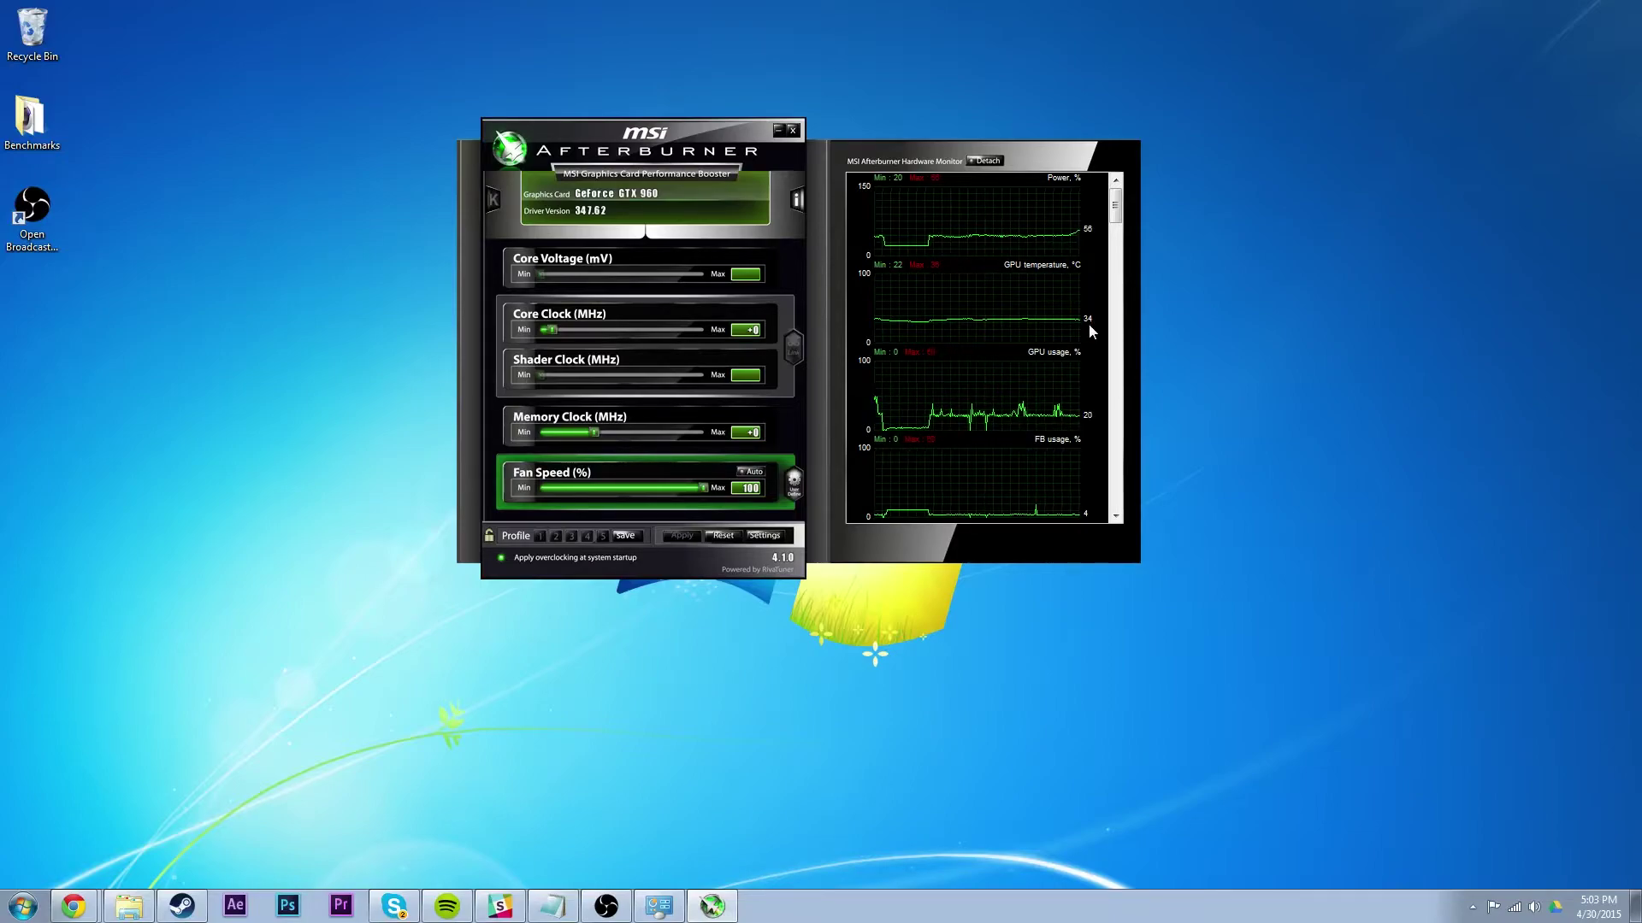
pyautogui.moveTo(706, 490); pyautogui.dragTo(532, 489)
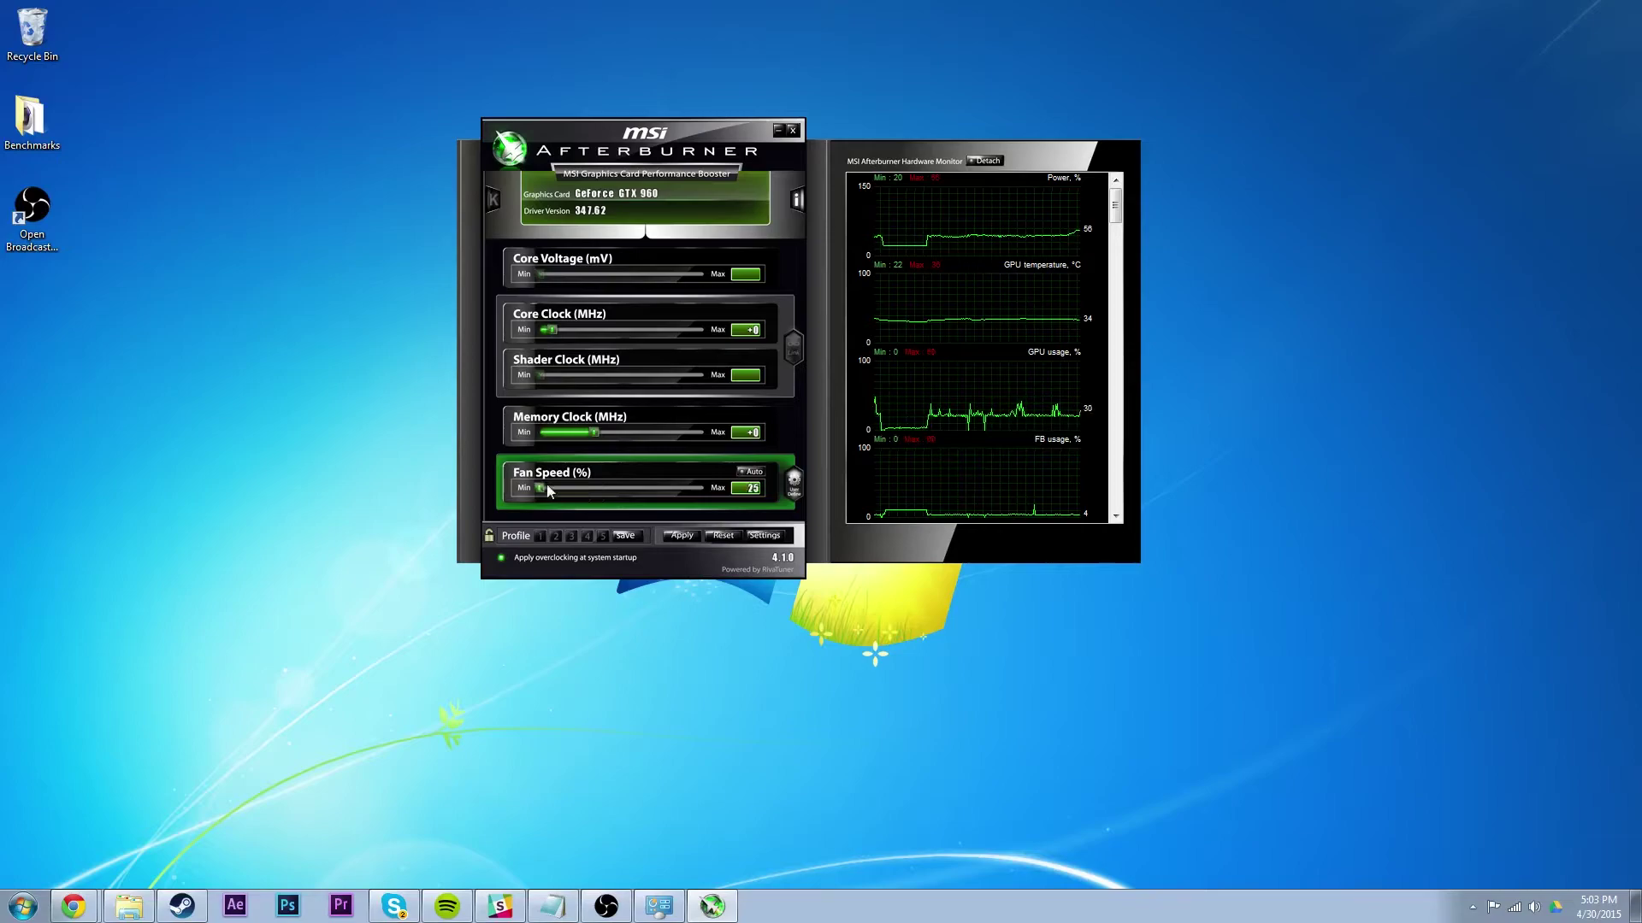
# Step: Return the fan to automatic control and raise the Core Clock offset
pyautogui.click(793, 481)
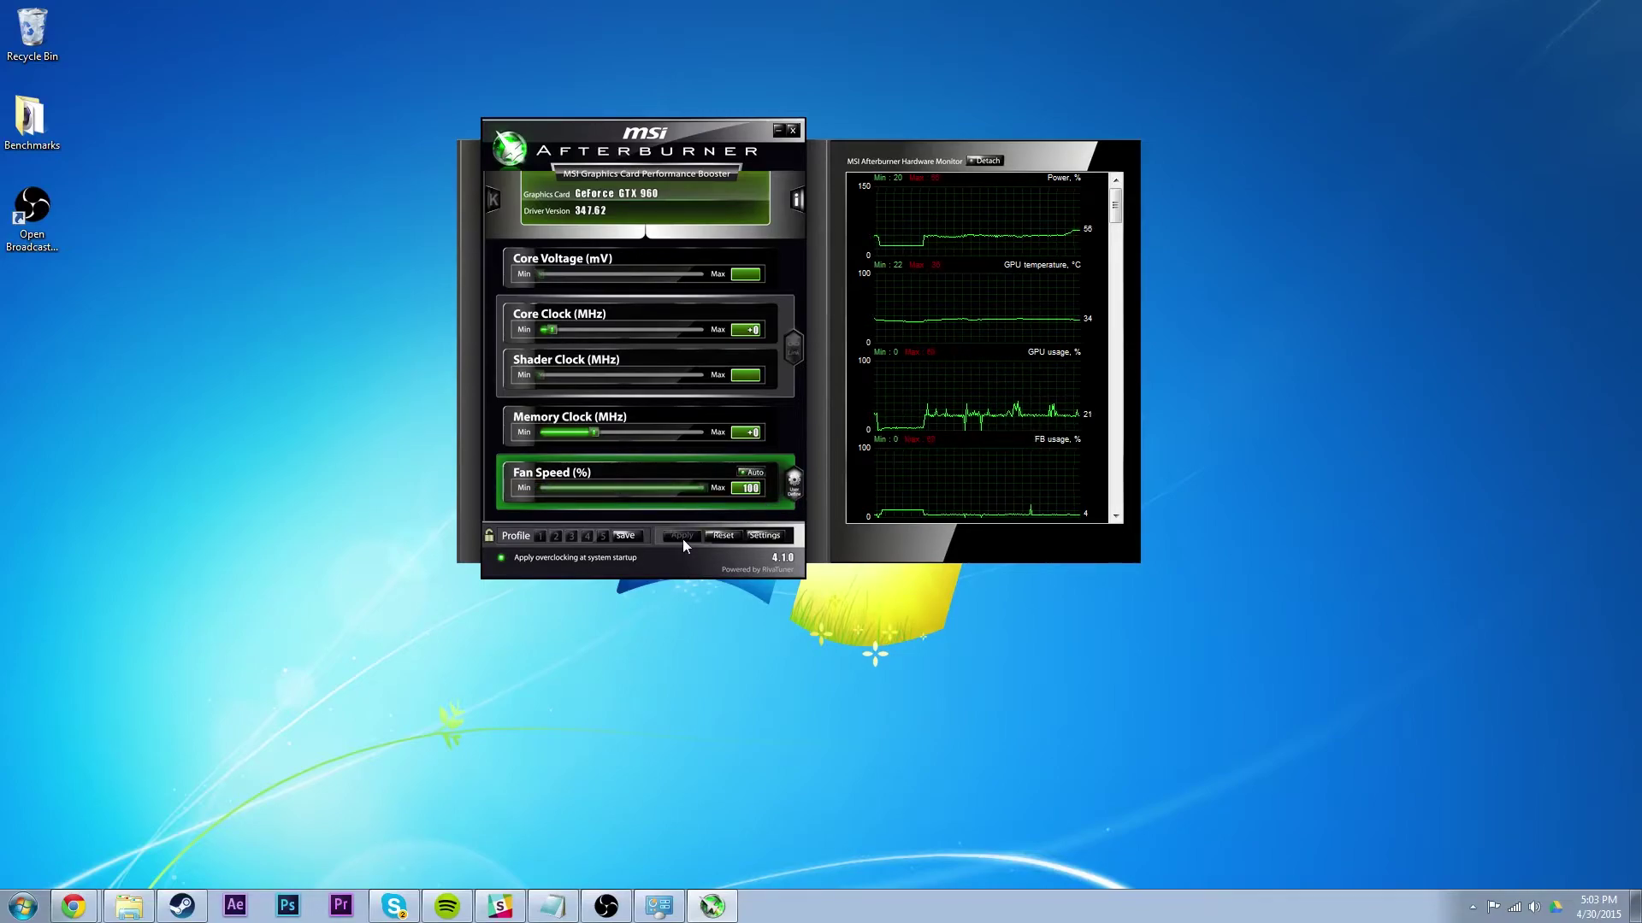
pyautogui.click(752, 472)
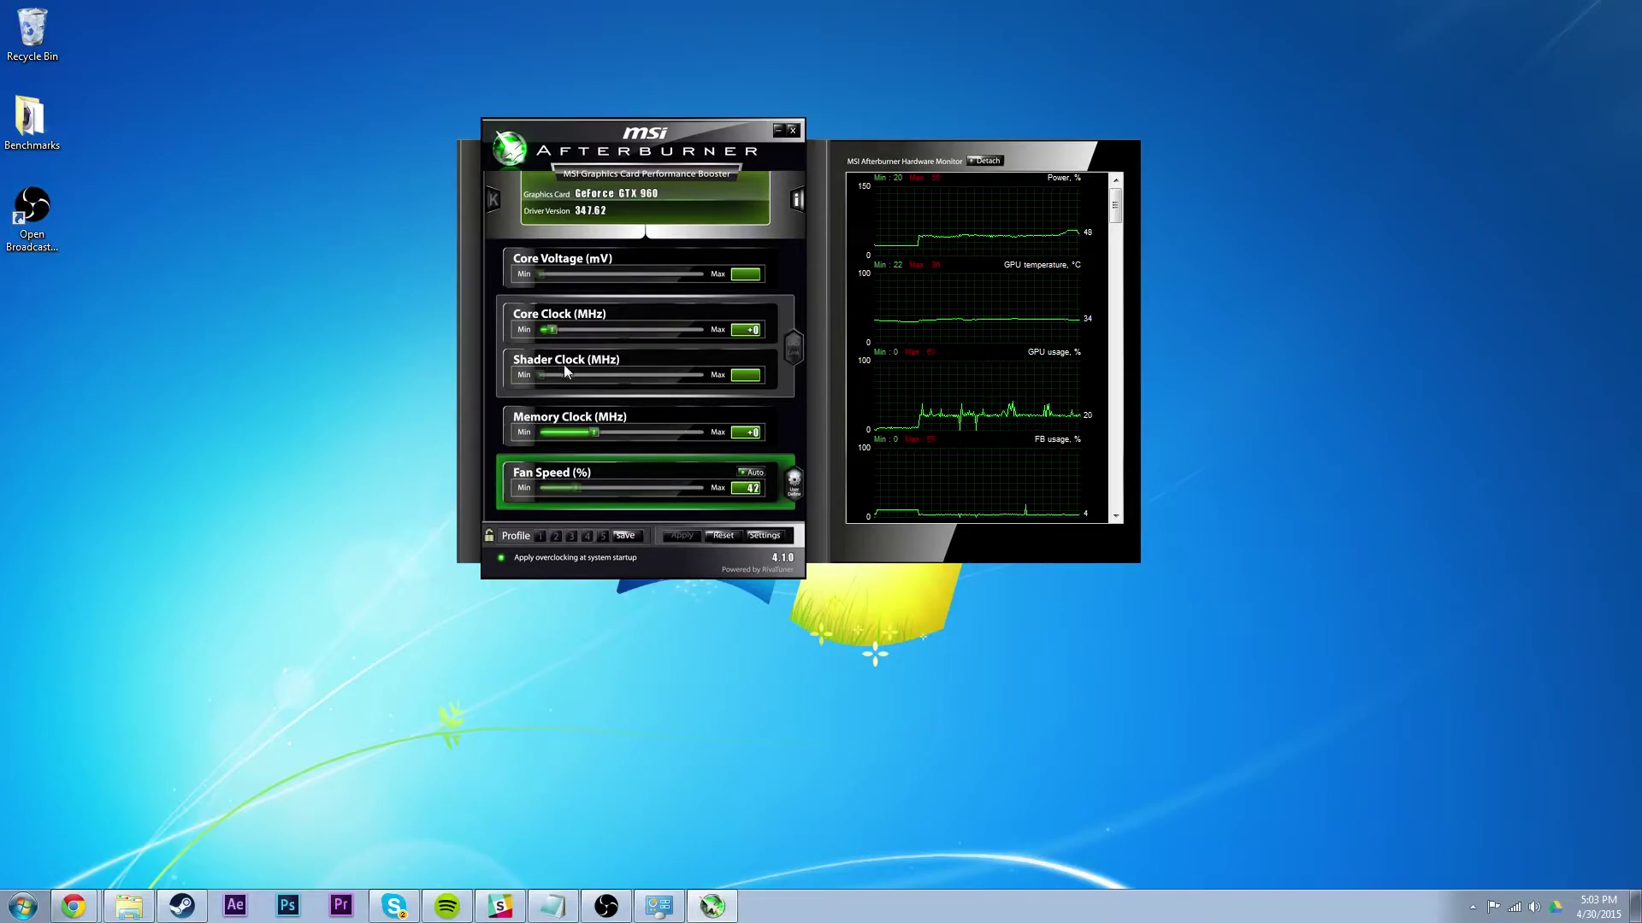
pyautogui.moveTo(552, 327); pyautogui.dragTo(577, 330)
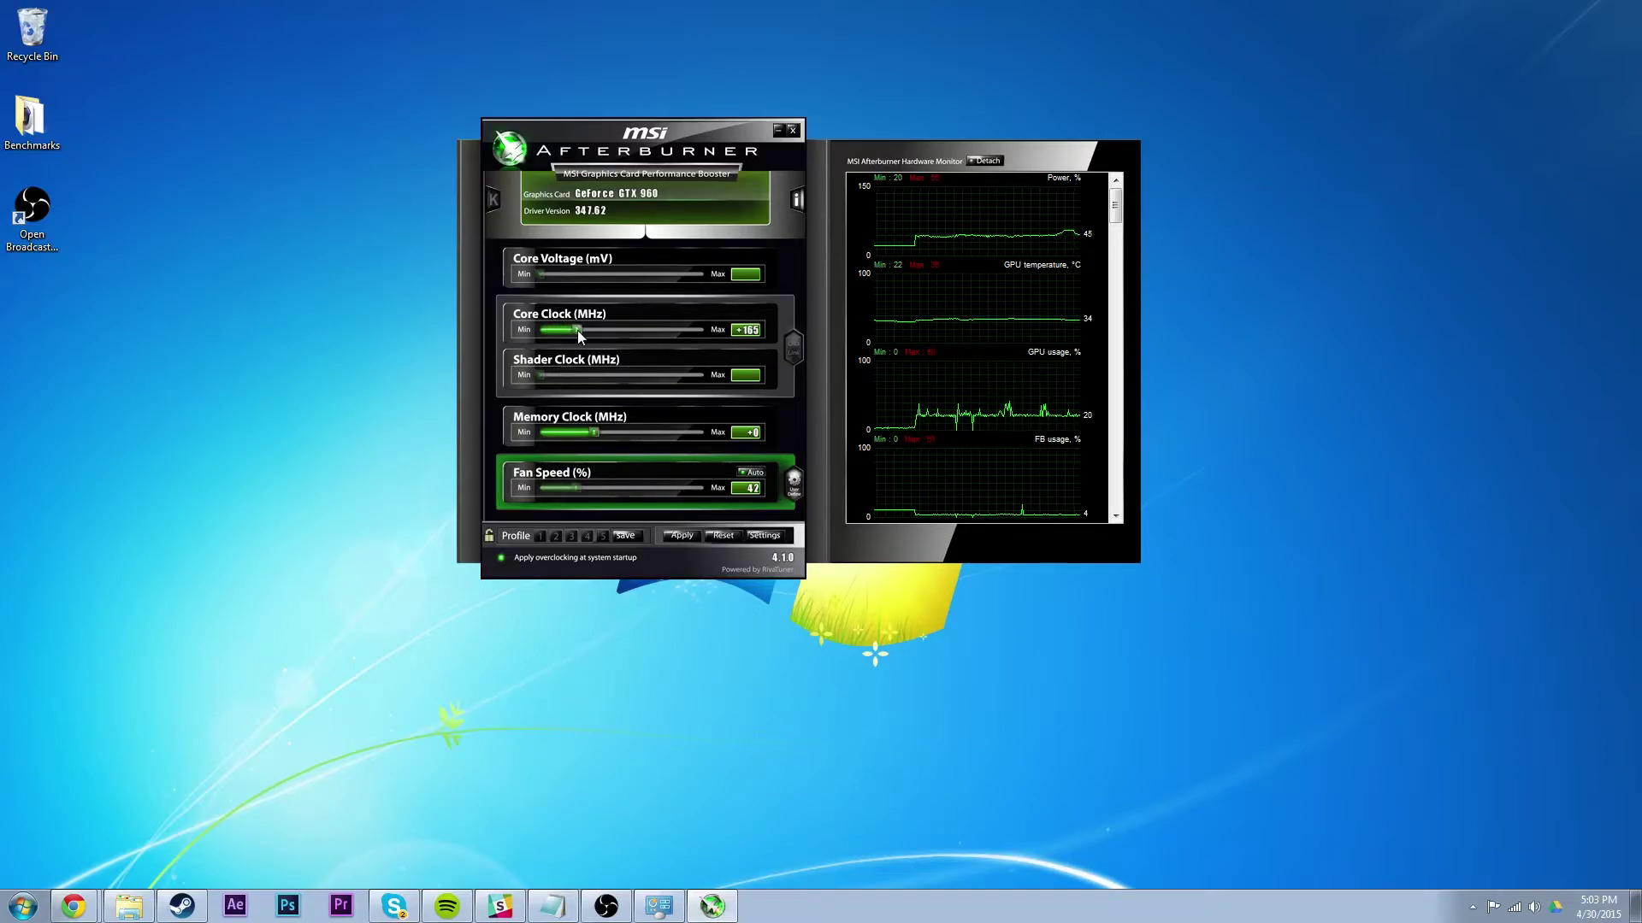
# Step: Switch the interface skin to MSI Cyborg Afterburner by Drerex Design and confirm with OK
pyautogui.click(764, 535)
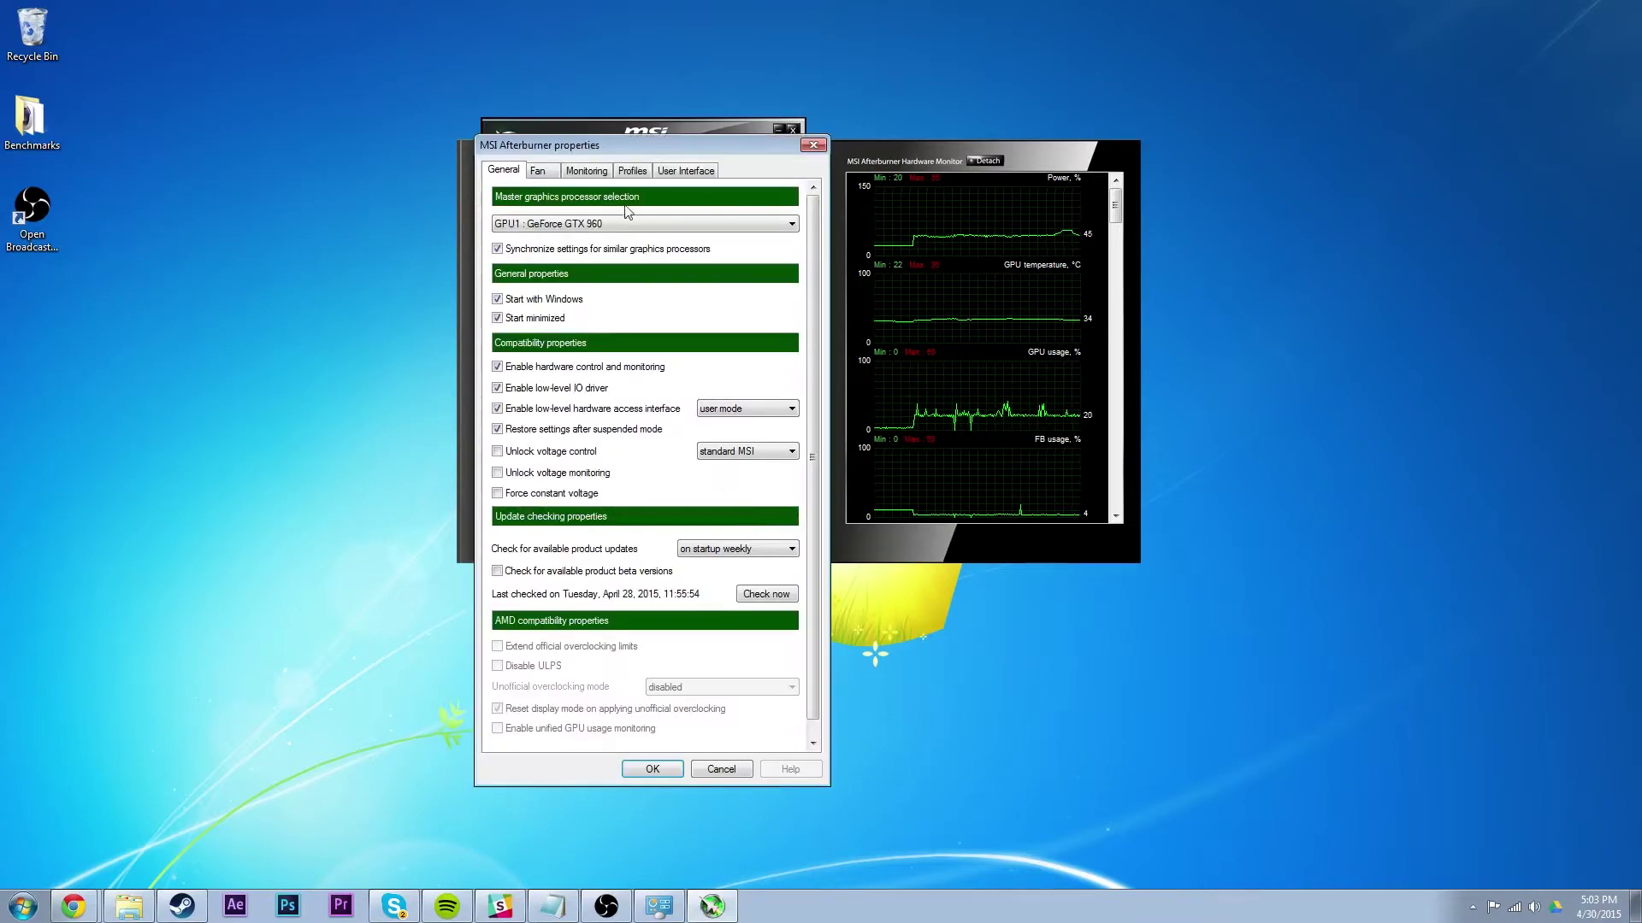
pyautogui.click(633, 171)
pyautogui.click(686, 171)
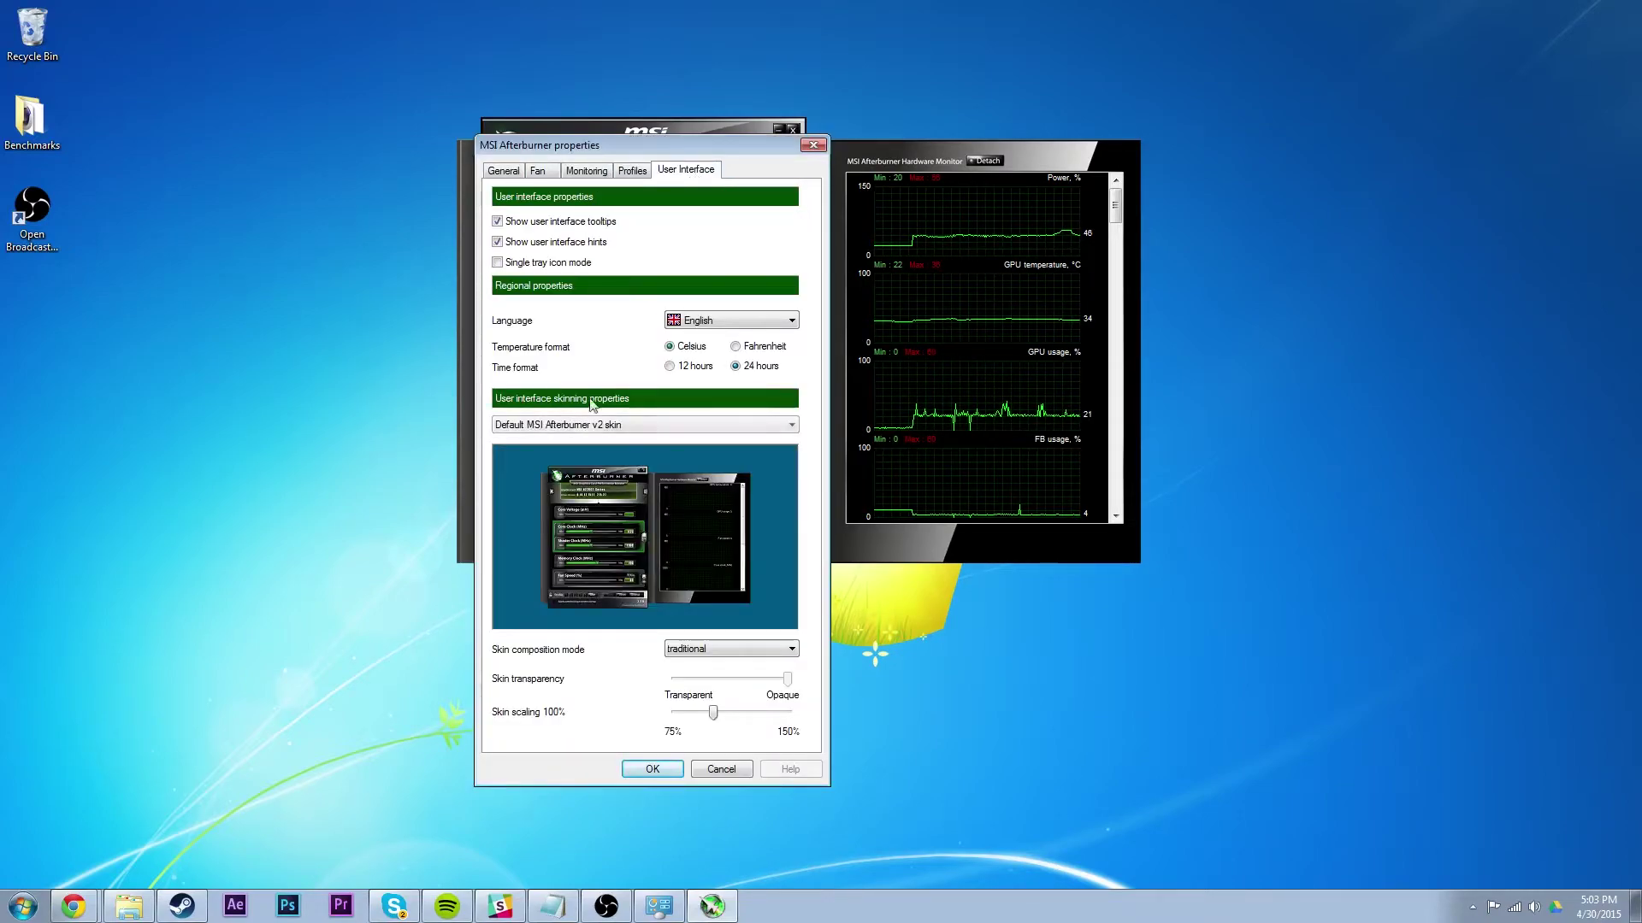
pyautogui.click(658, 426)
pyautogui.click(662, 486)
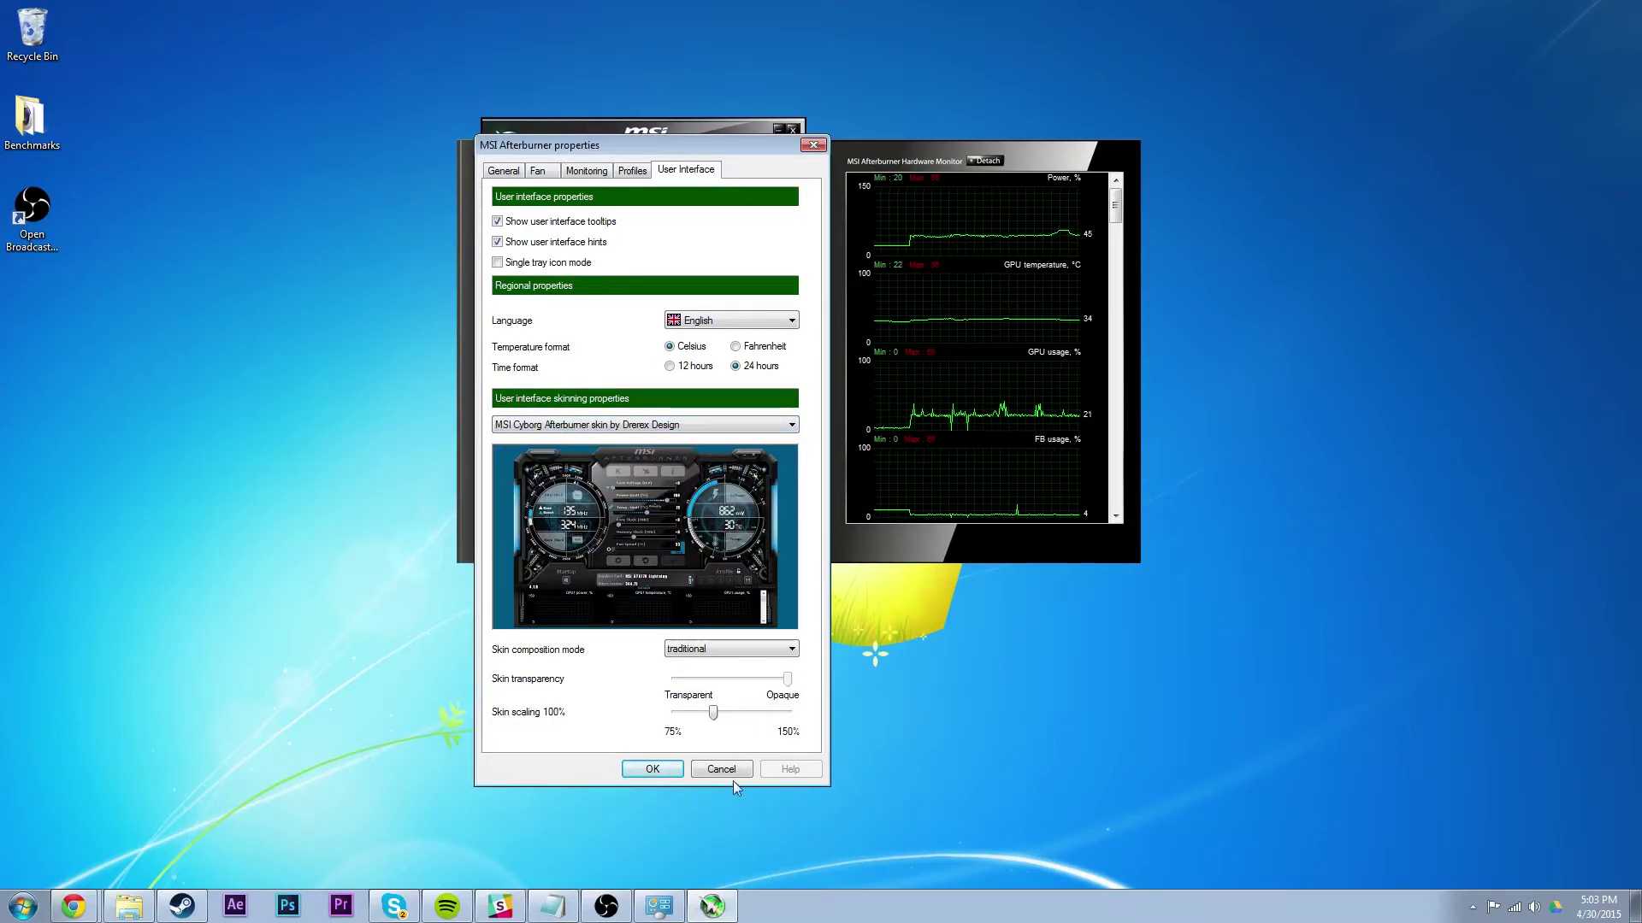
pyautogui.click(672, 770)
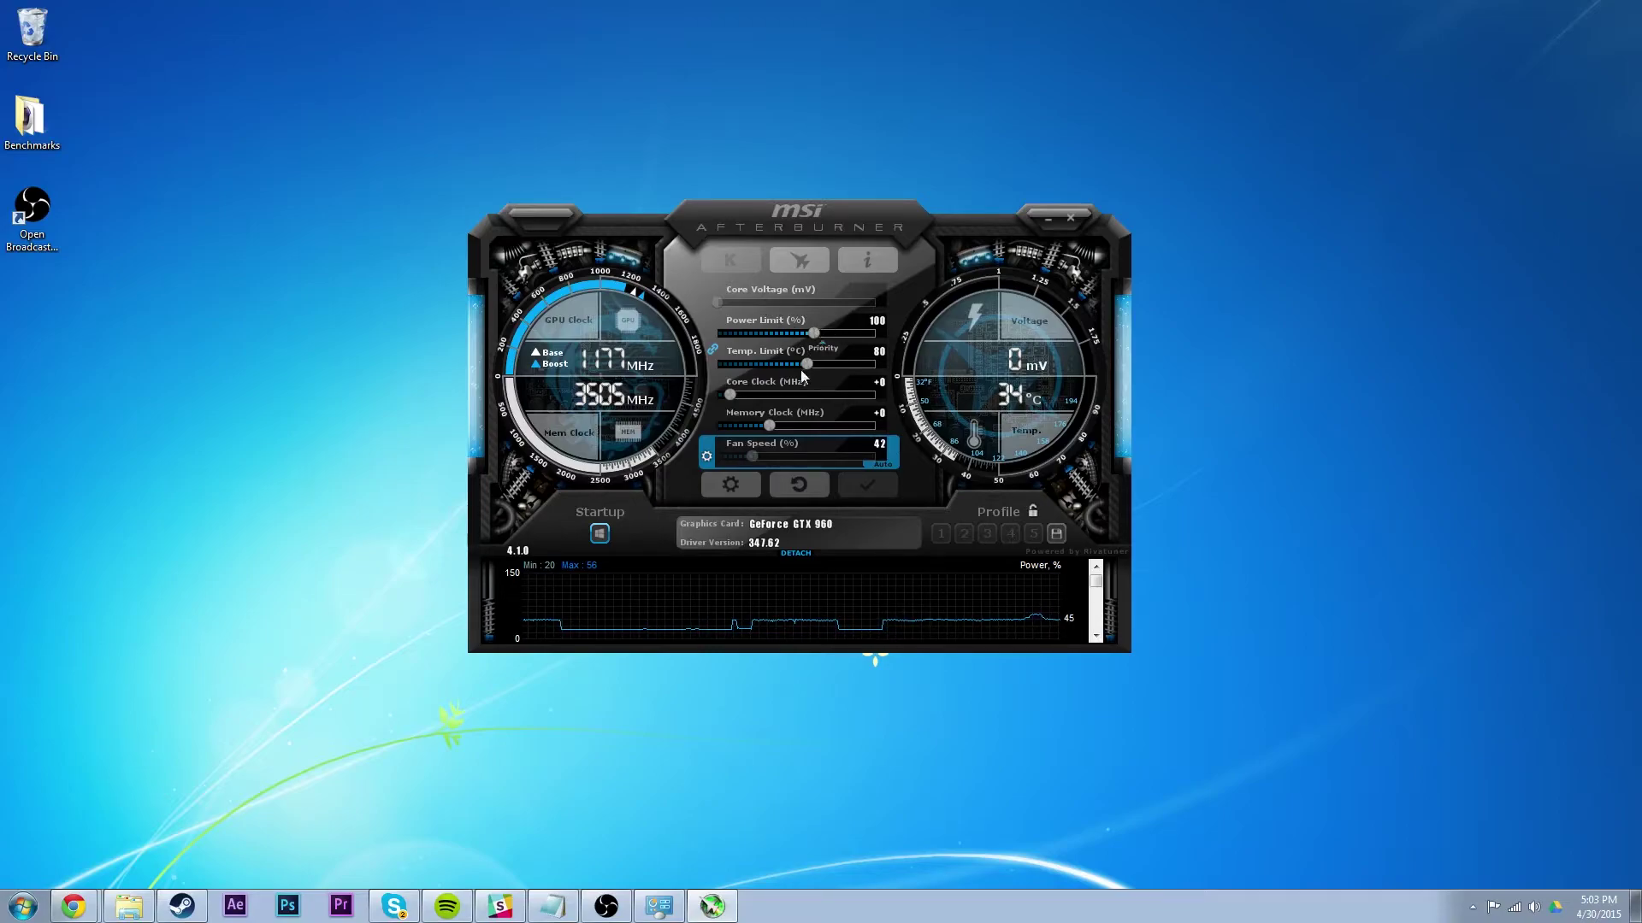
# Step: Apply a +104 MHz core clock offset and set the memory clock offset to +99 MHz
pyautogui.moveTo(729, 395)
pyautogui.mouseDown()
pyautogui.moveTo(774, 394)
pyautogui.moveTo(745, 395)
pyautogui.mouseUp()
pyautogui.click(859, 480)
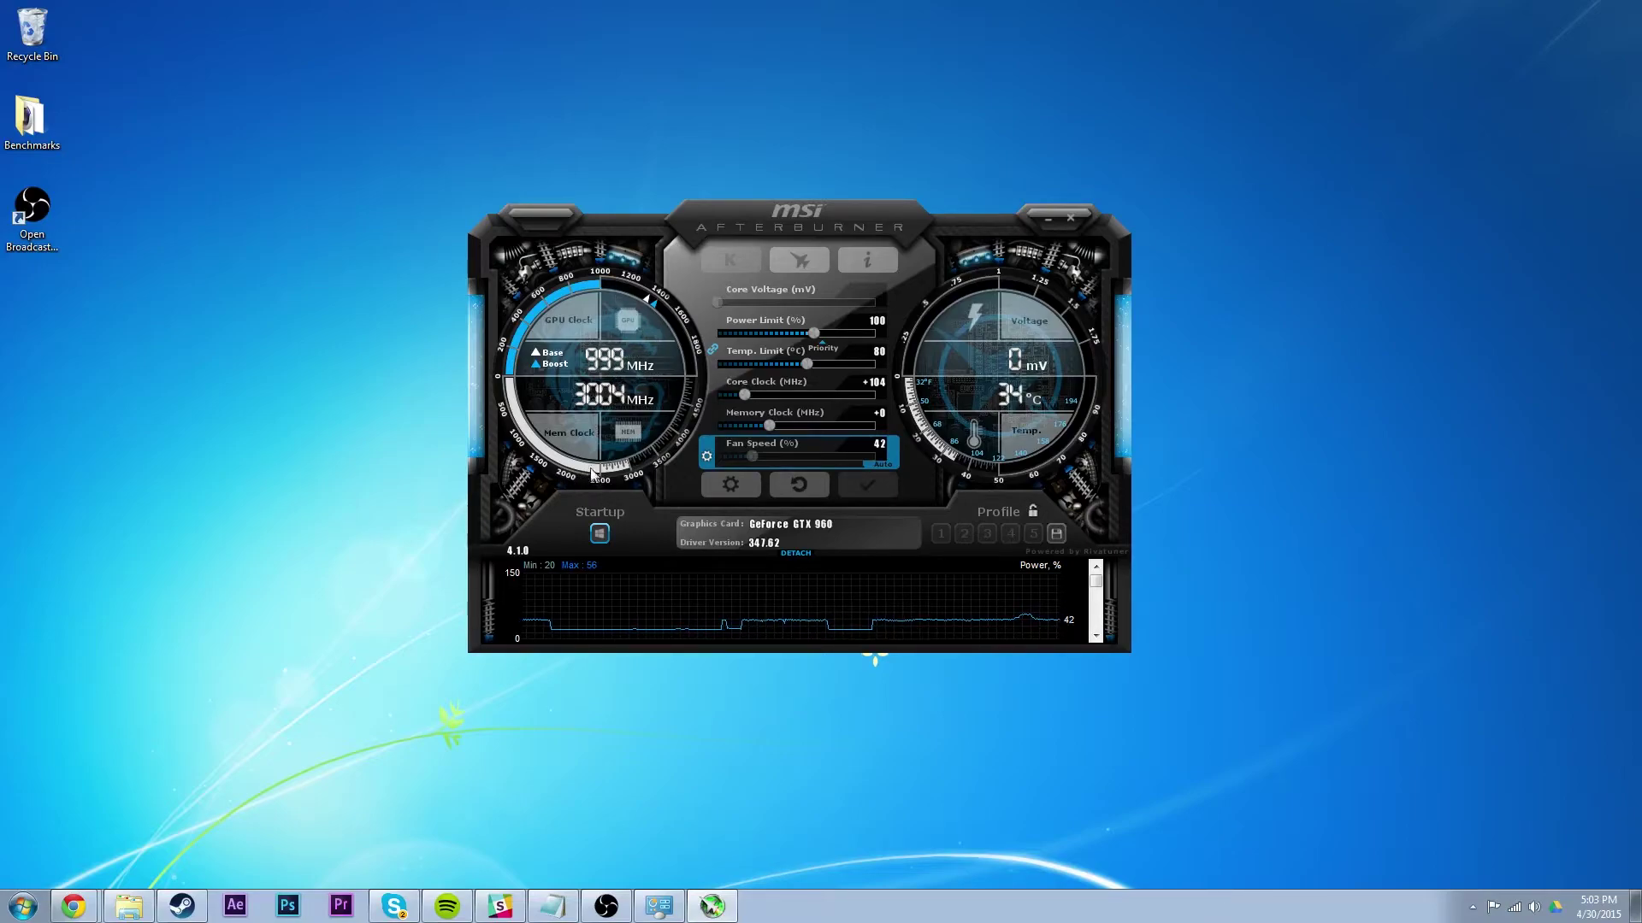
pyautogui.moveTo(772, 424); pyautogui.dragTo(780, 424)
pyautogui.scroll(-2, 1095, 590)
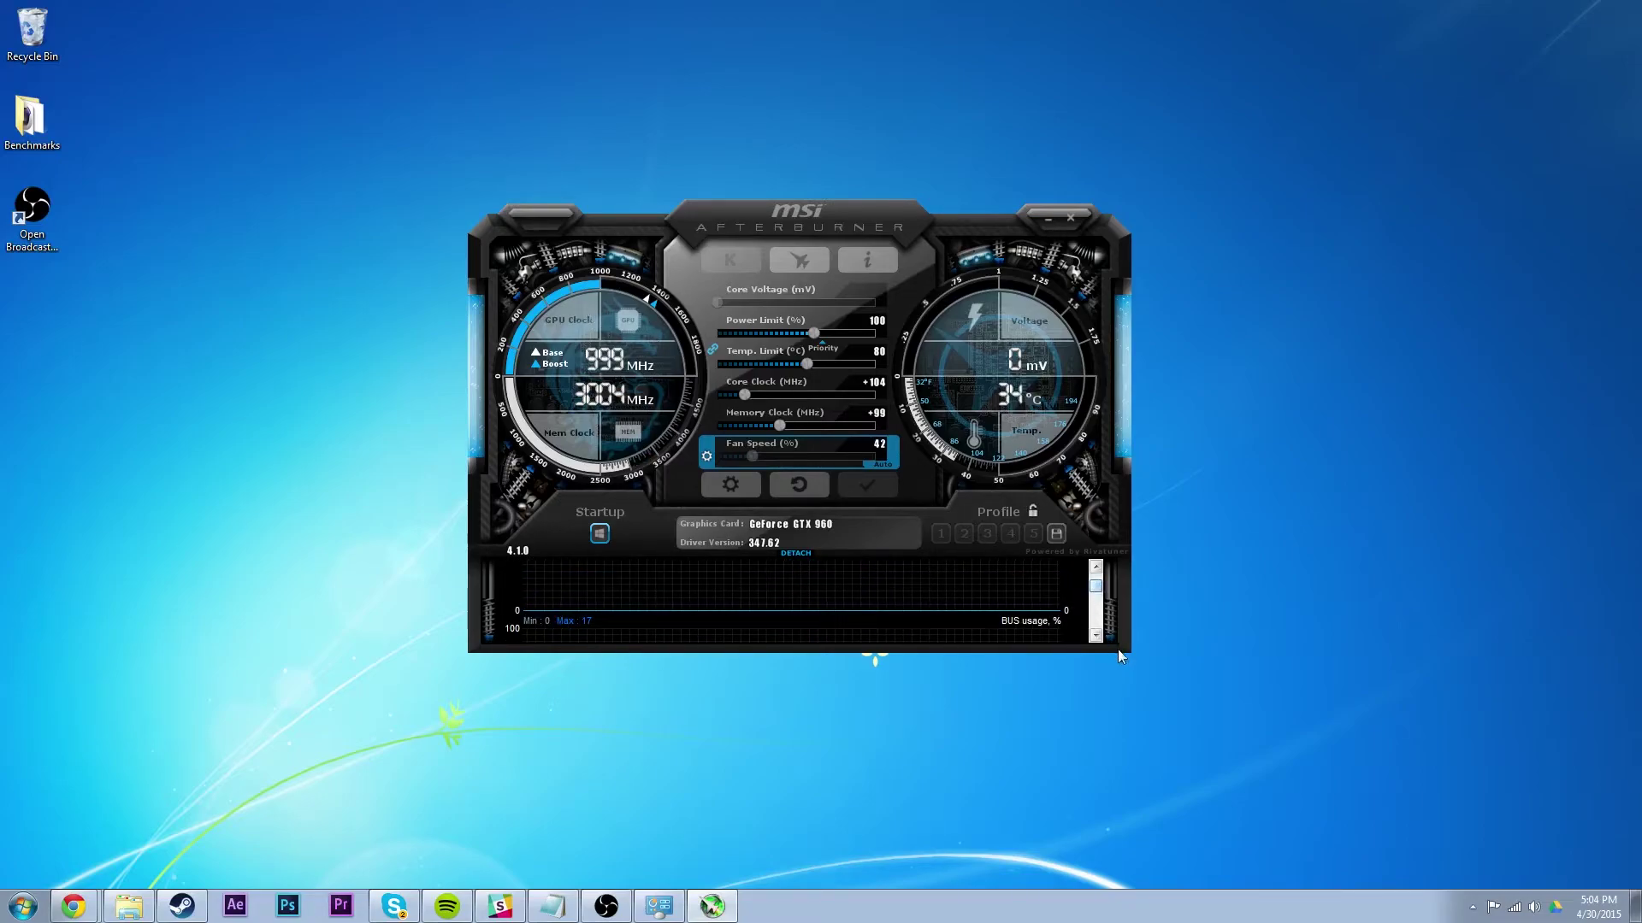
pyautogui.scroll(-1, 1108, 646)
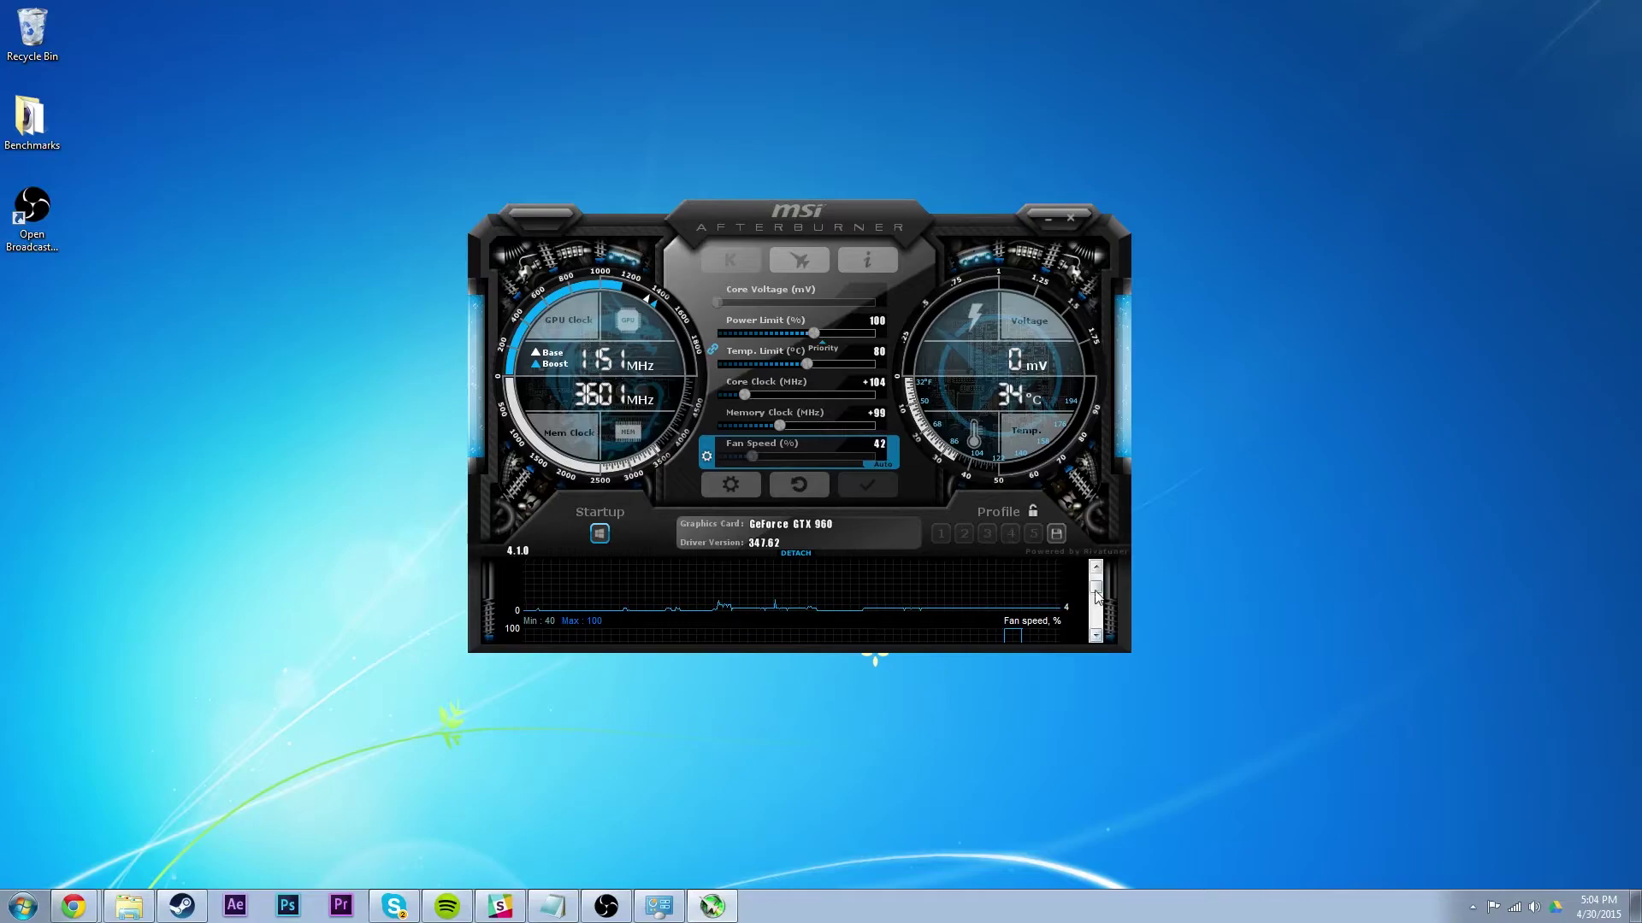
pyautogui.scroll(4, 1097, 596)
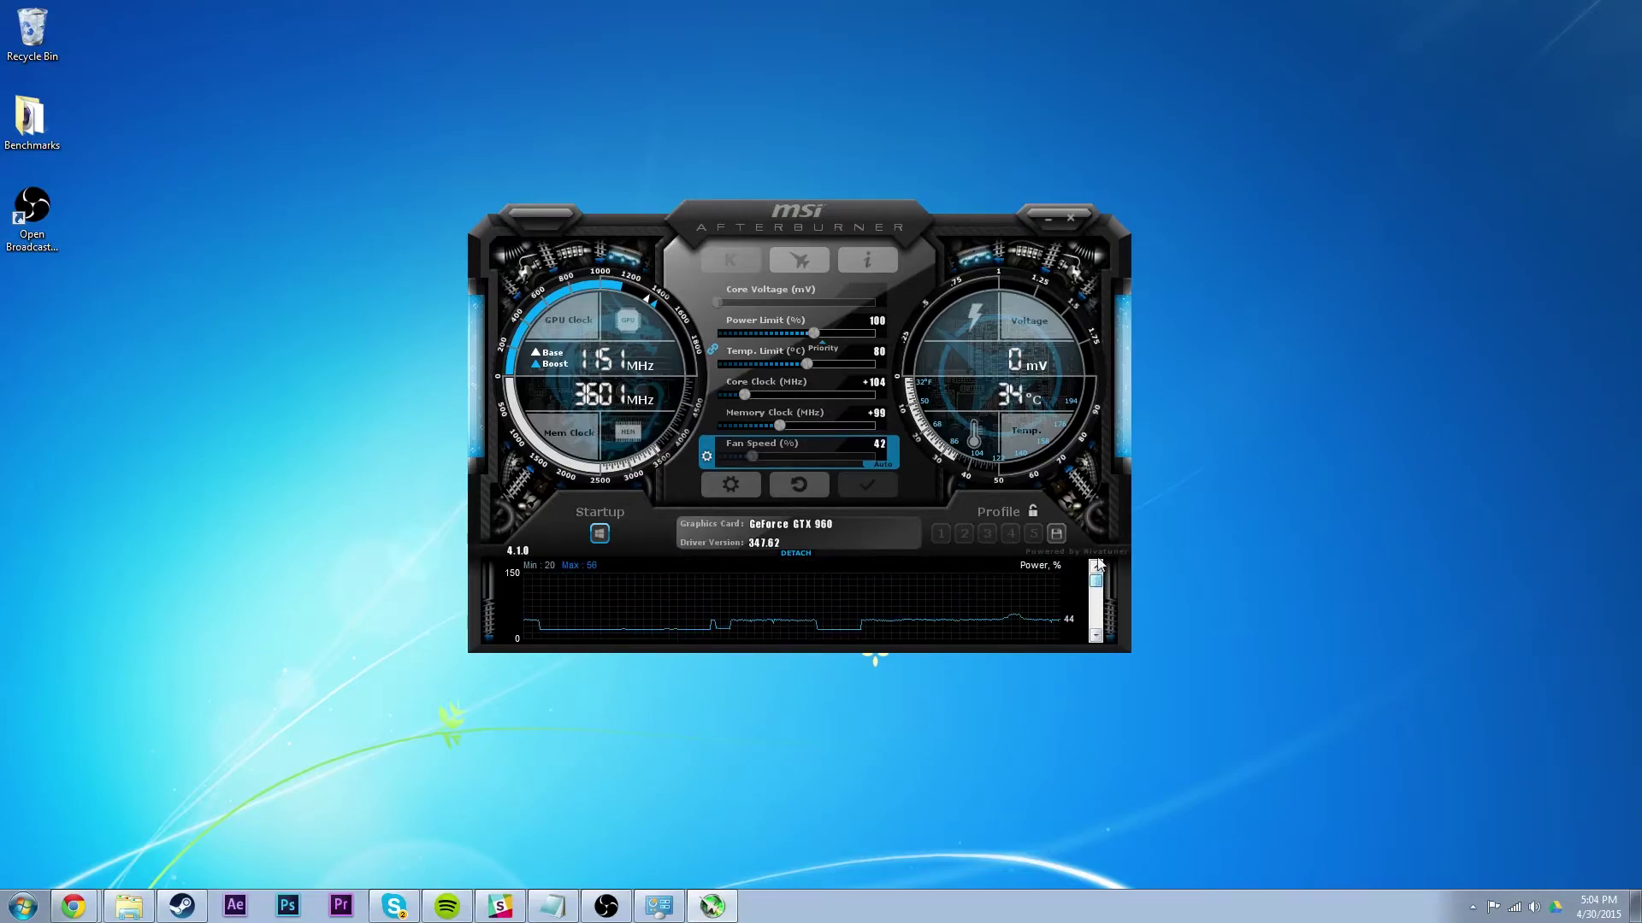
# Step: Reset the clock offsets to +0 and turn automatic fan speed back on
pyautogui.click(805, 485)
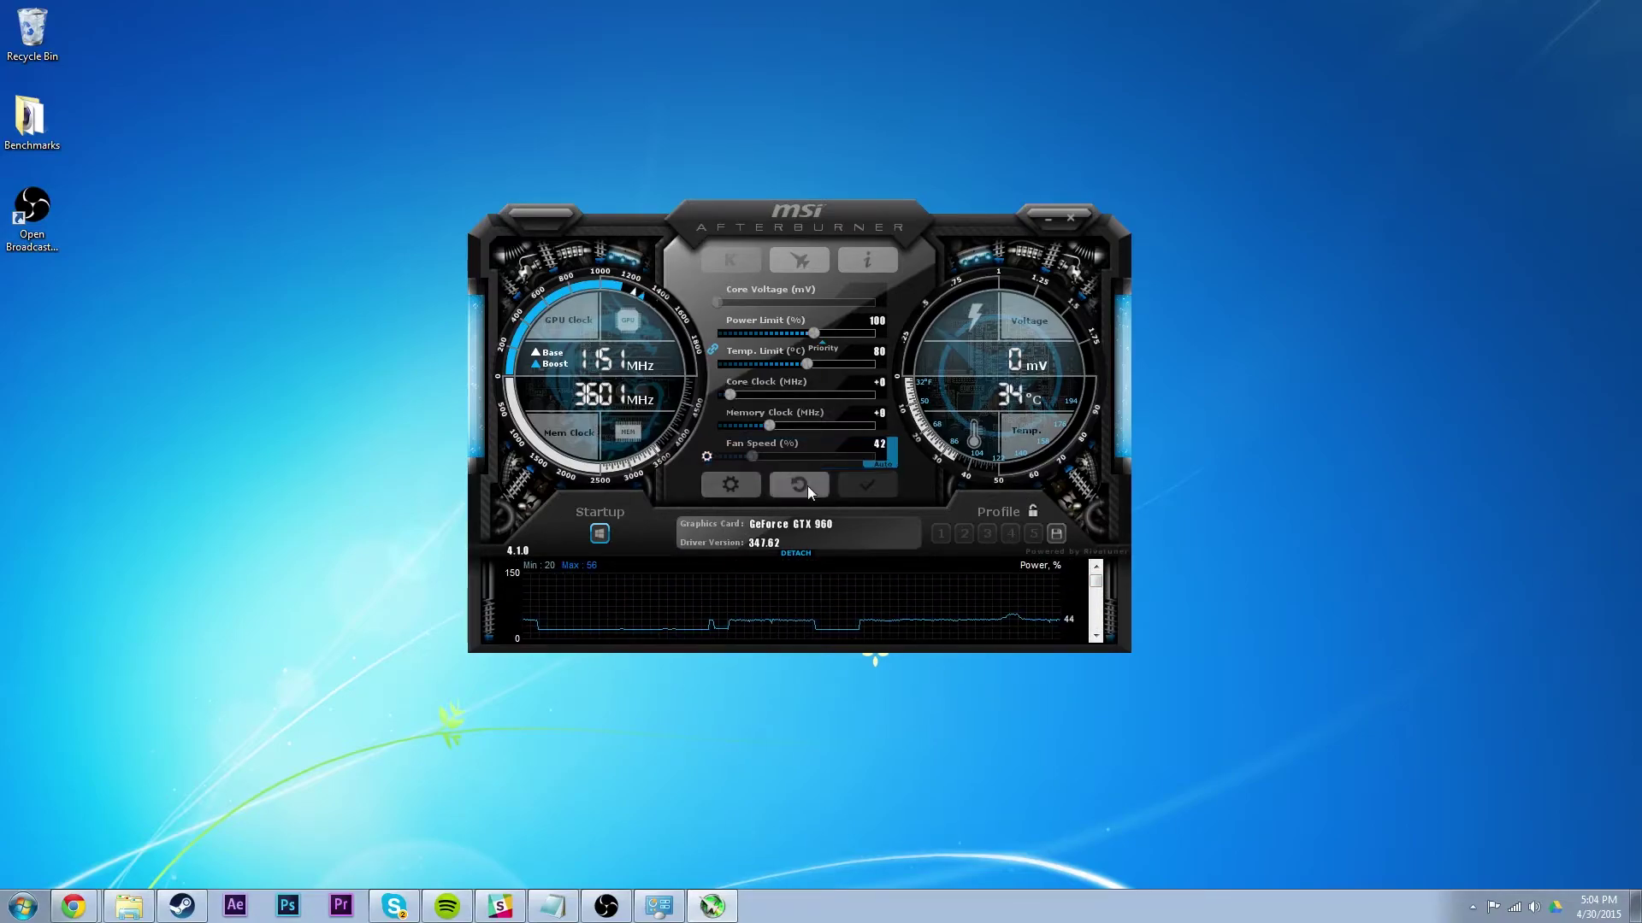
pyautogui.click(885, 465)
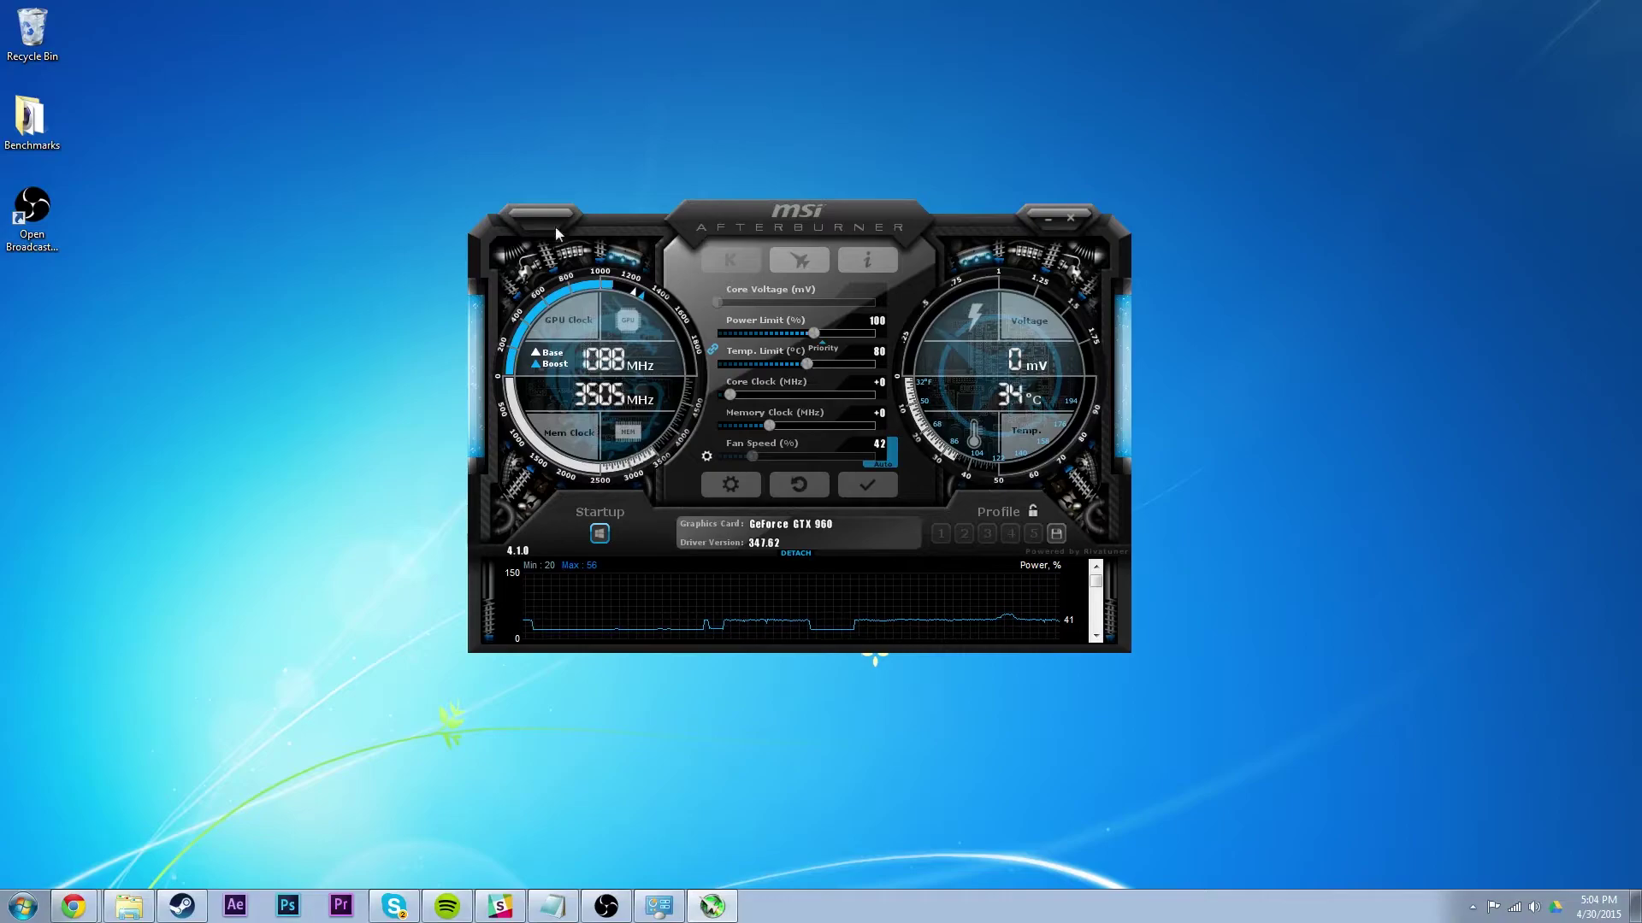
pyautogui.moveTo(562, 223)
pyautogui.mouseDown()
pyautogui.moveTo(494, 217)
pyautogui.moveTo(566, 198)
pyautogui.mouseUp()
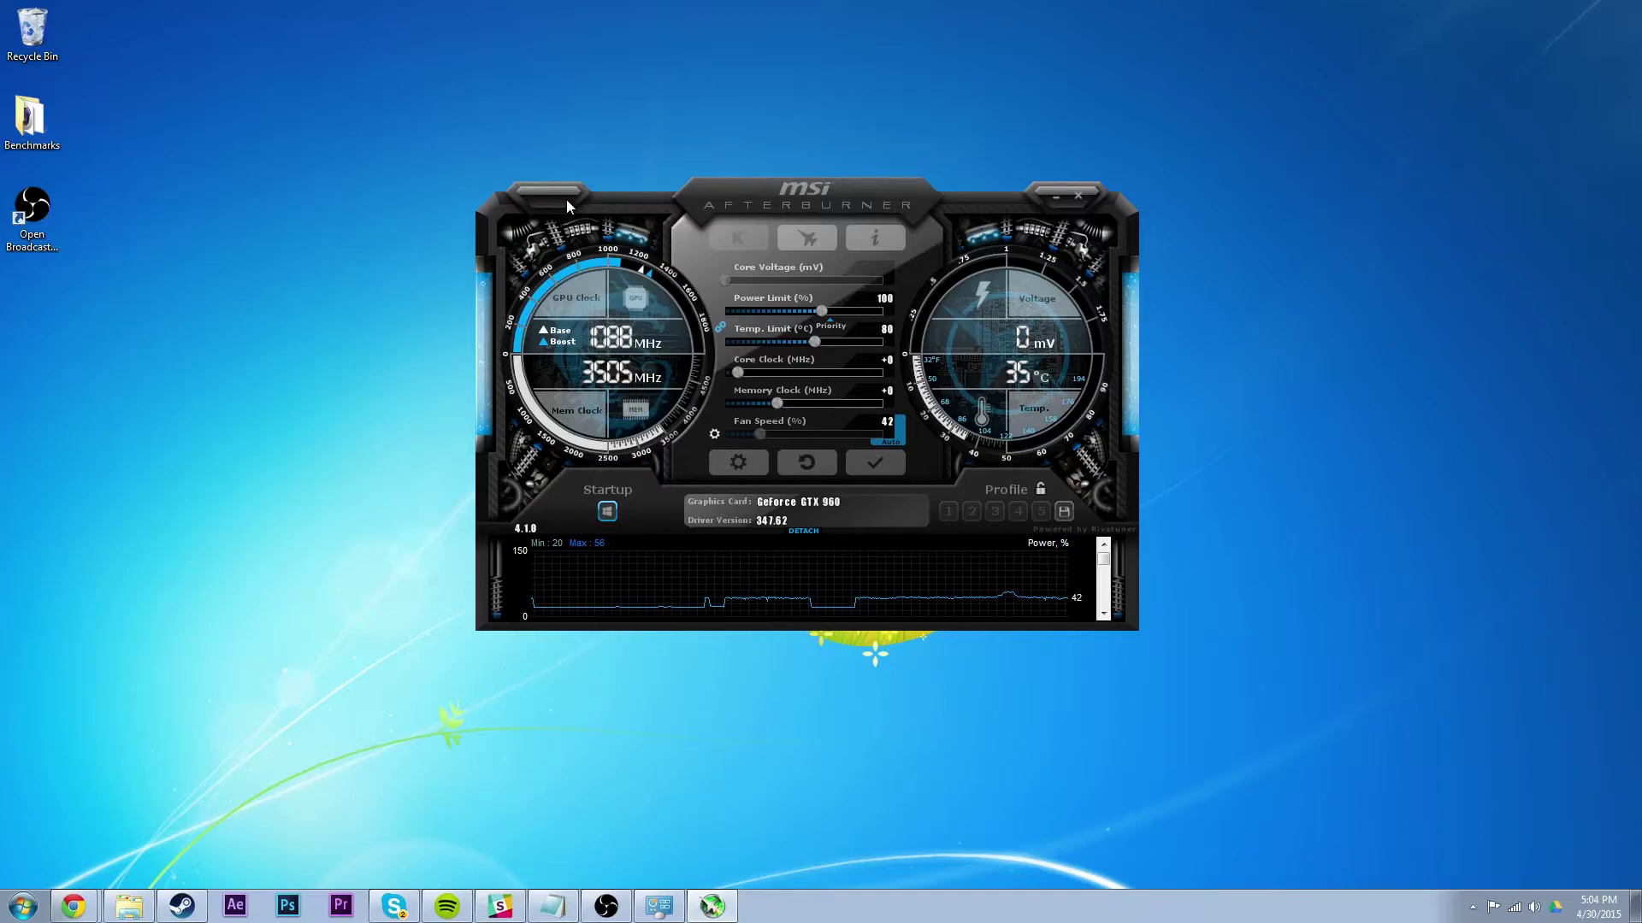
# Step: Detach the hardware monitor, move the main window to the upper left, and open settings
pyautogui.click(803, 530)
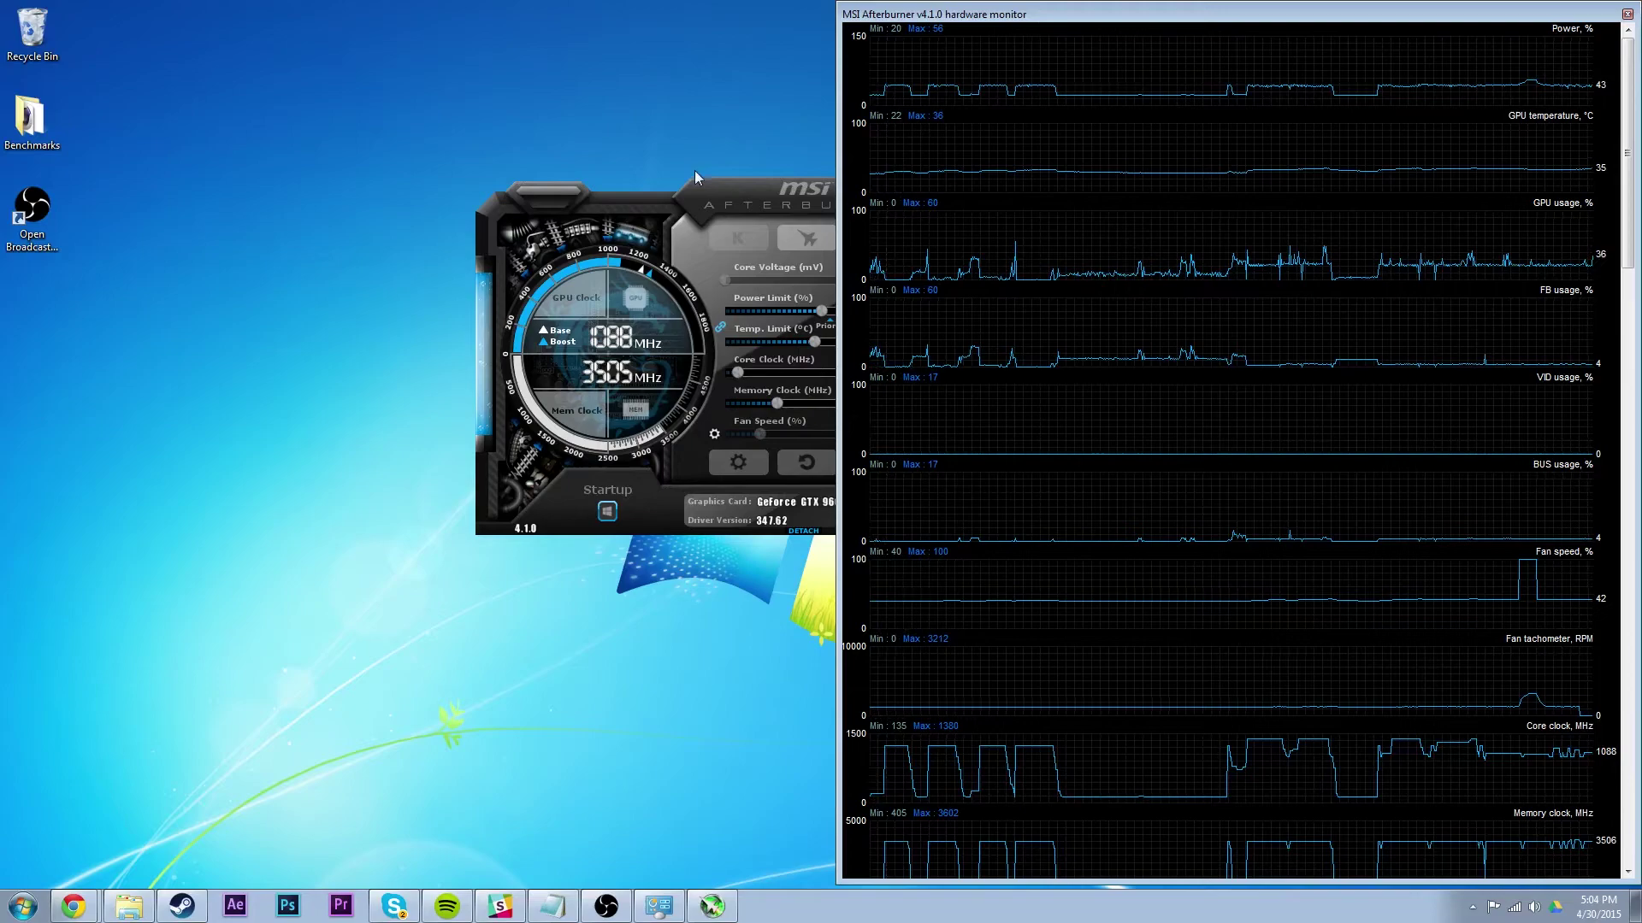
pyautogui.moveTo(737, 196); pyautogui.dragTo(378, 99)
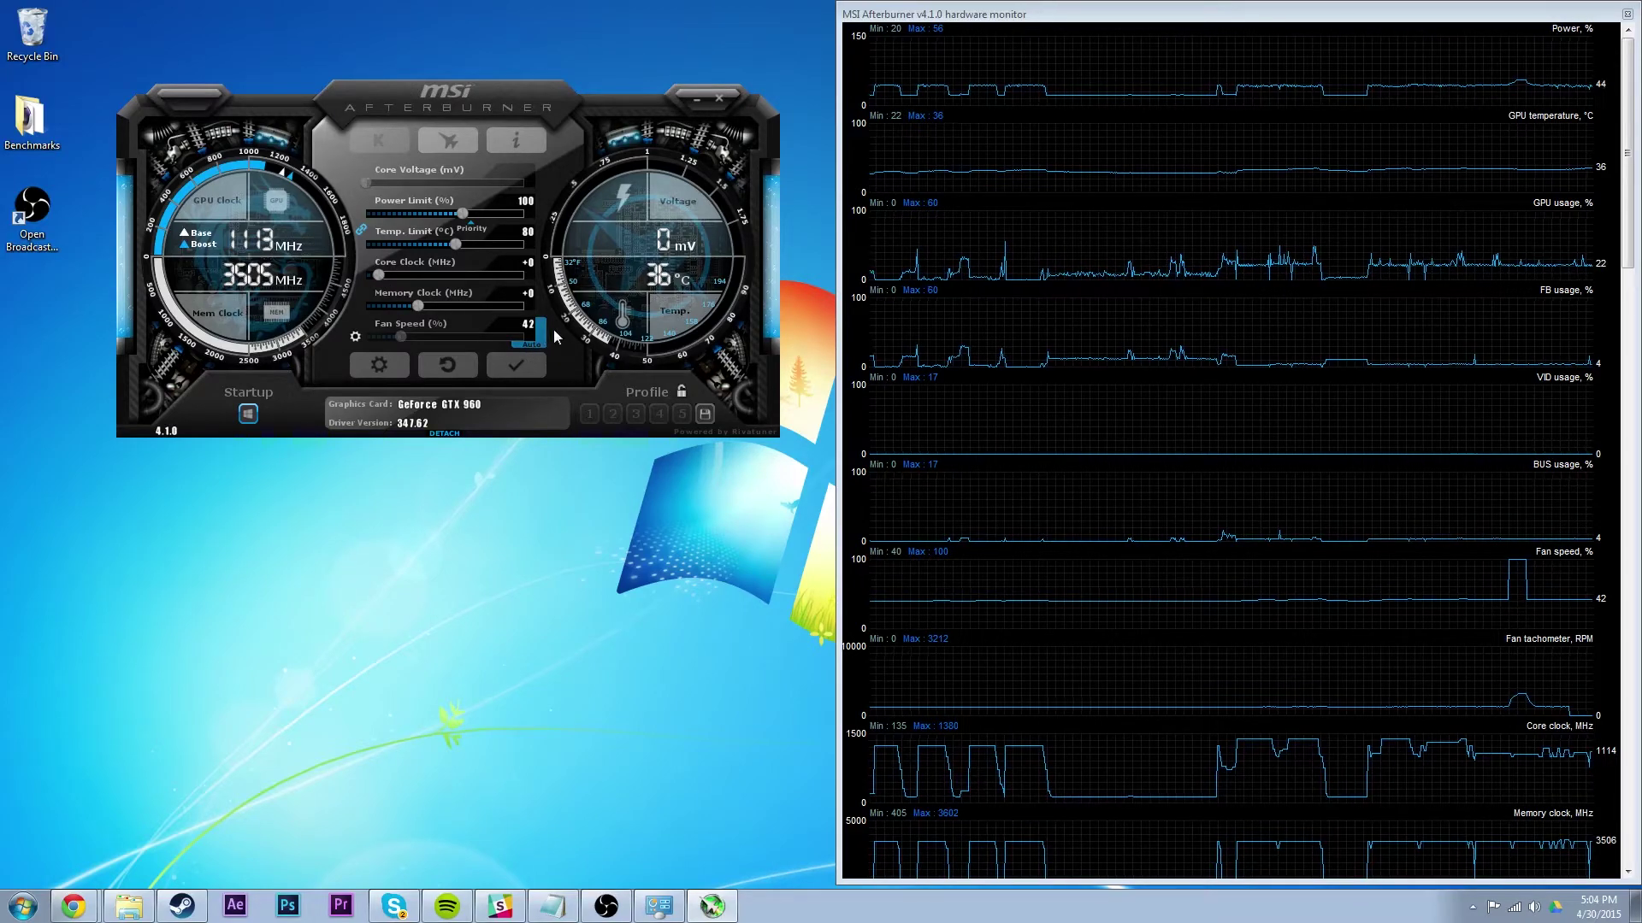
pyautogui.click(379, 366)
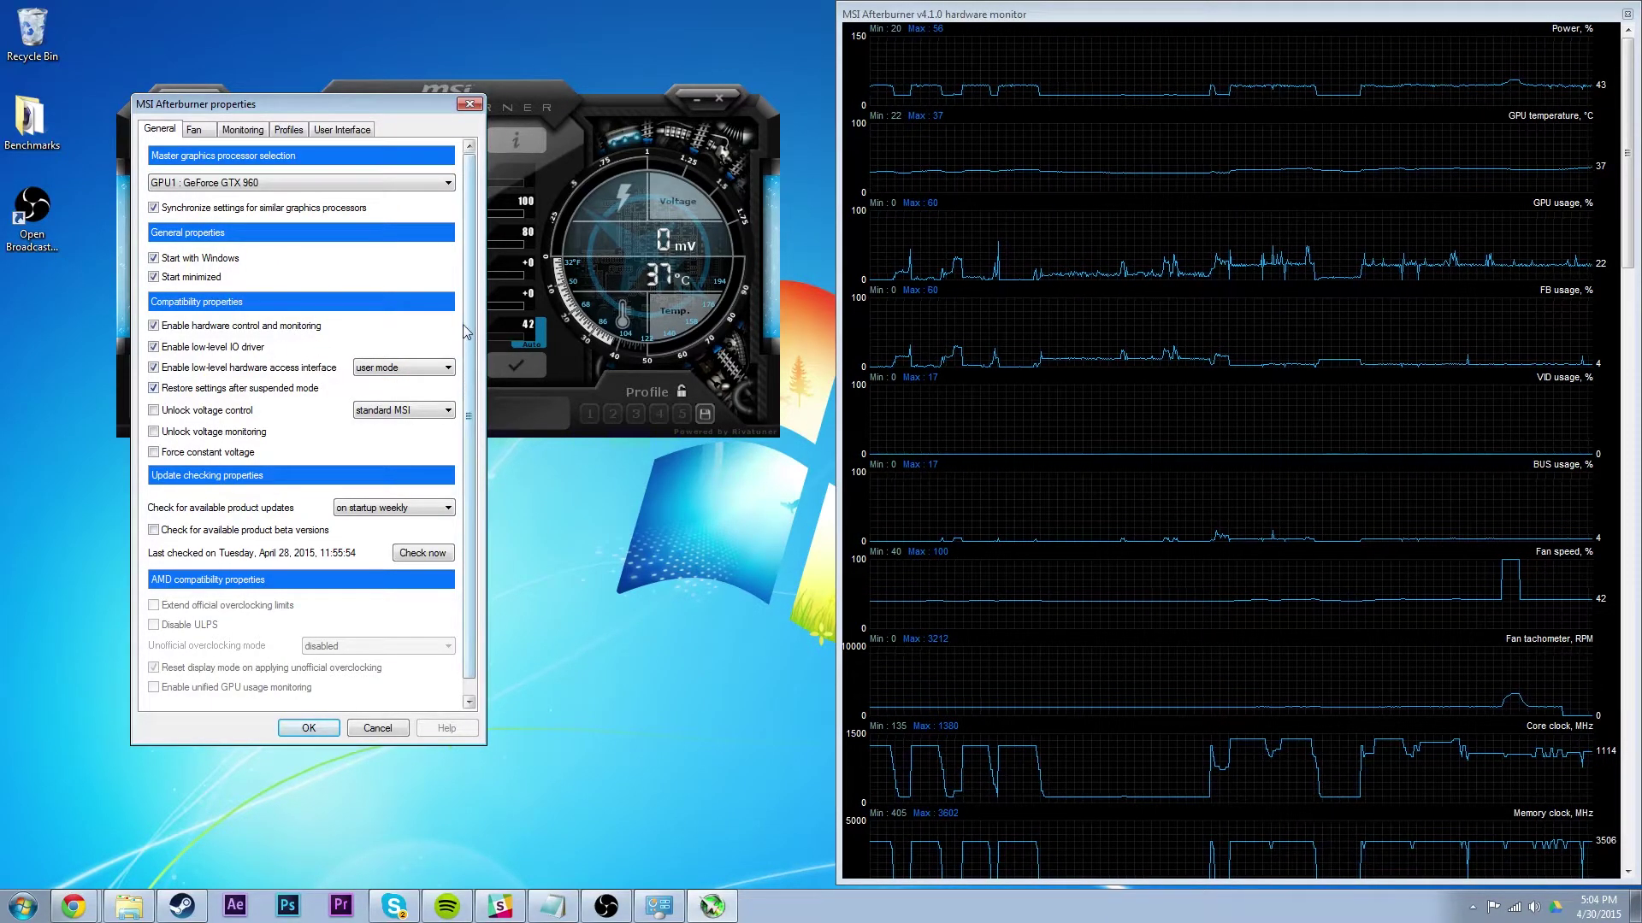
# Step: Enable user-defined fan control with a Custom curve: 0% to 30 °C, 10% at 42 °C, 100% by 70 °C
pyautogui.click(194, 129)
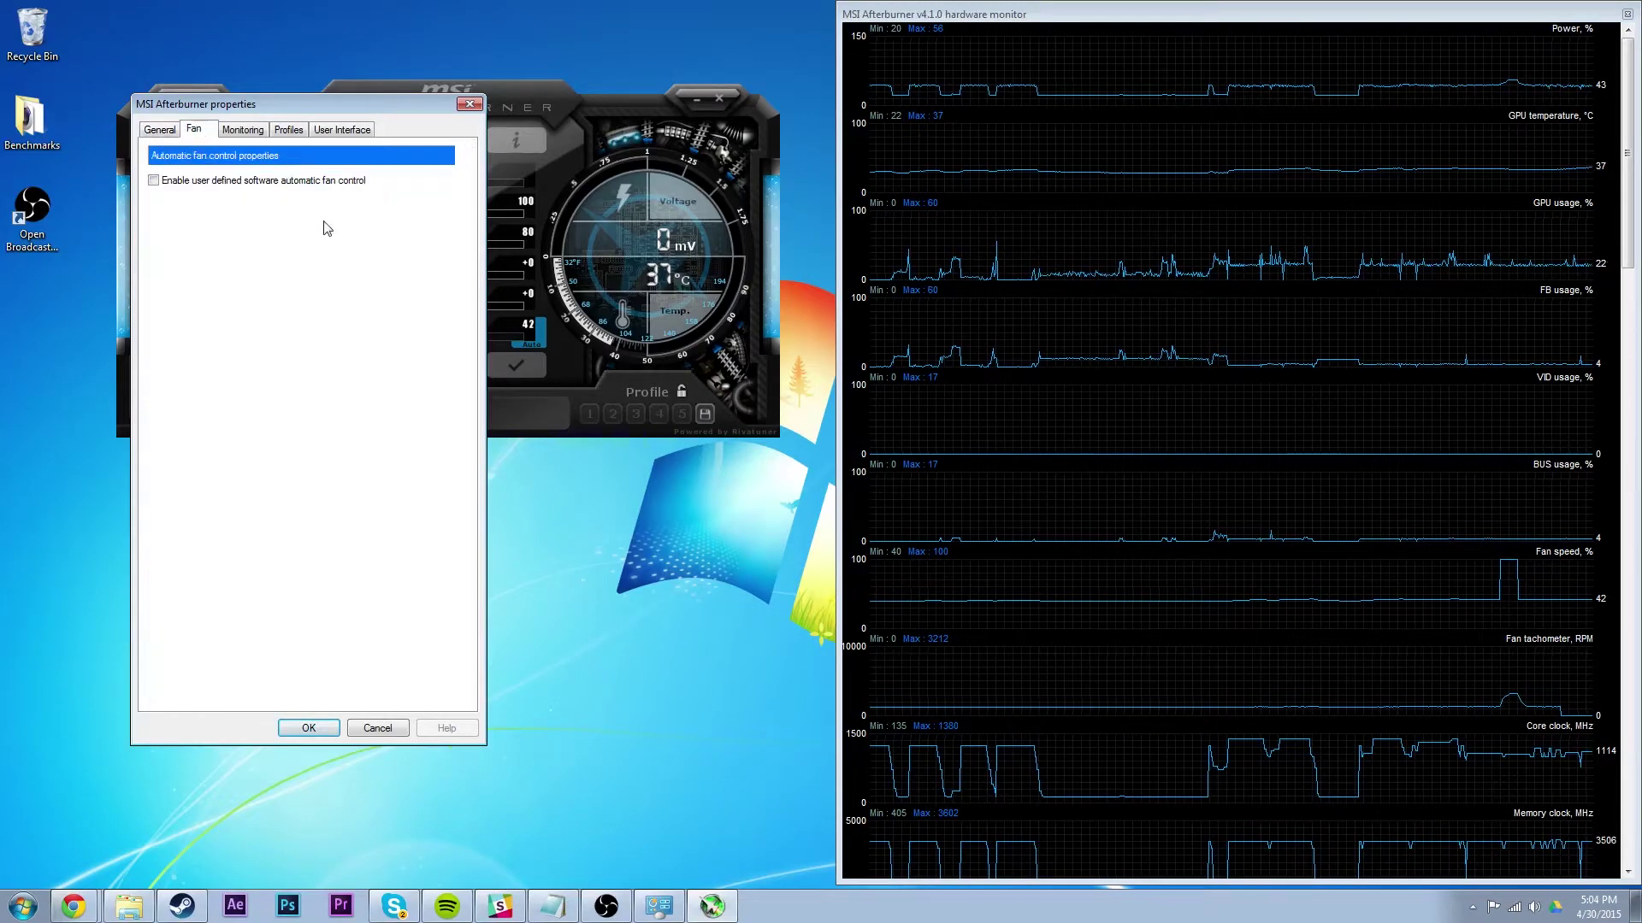
pyautogui.click(154, 181)
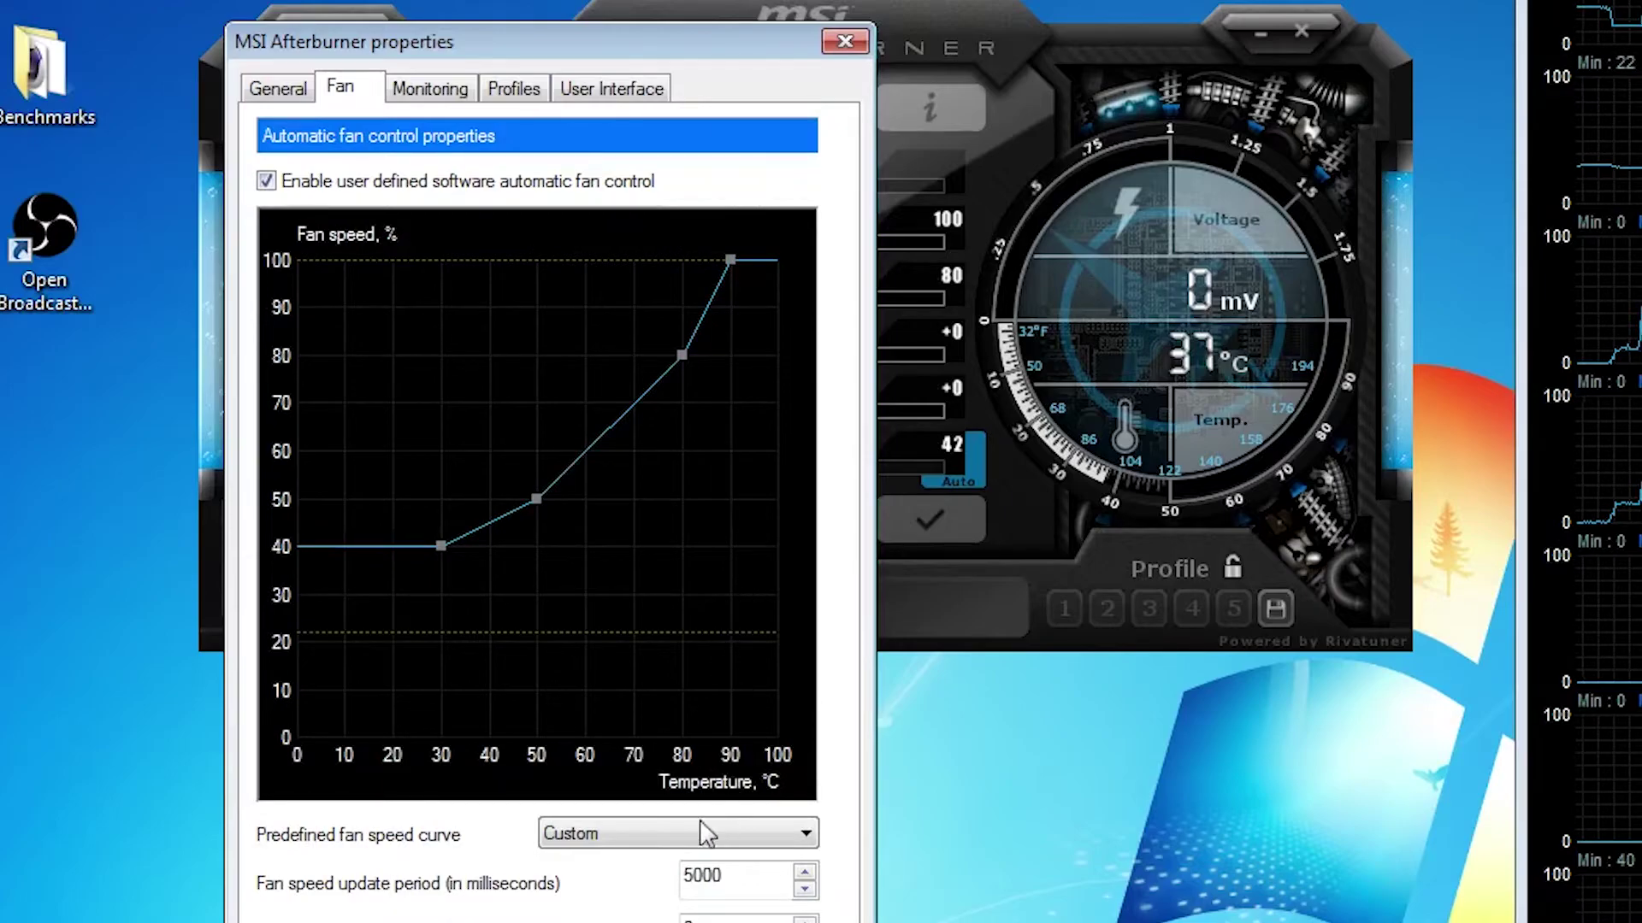
pyautogui.click(656, 835)
pyautogui.click(630, 859)
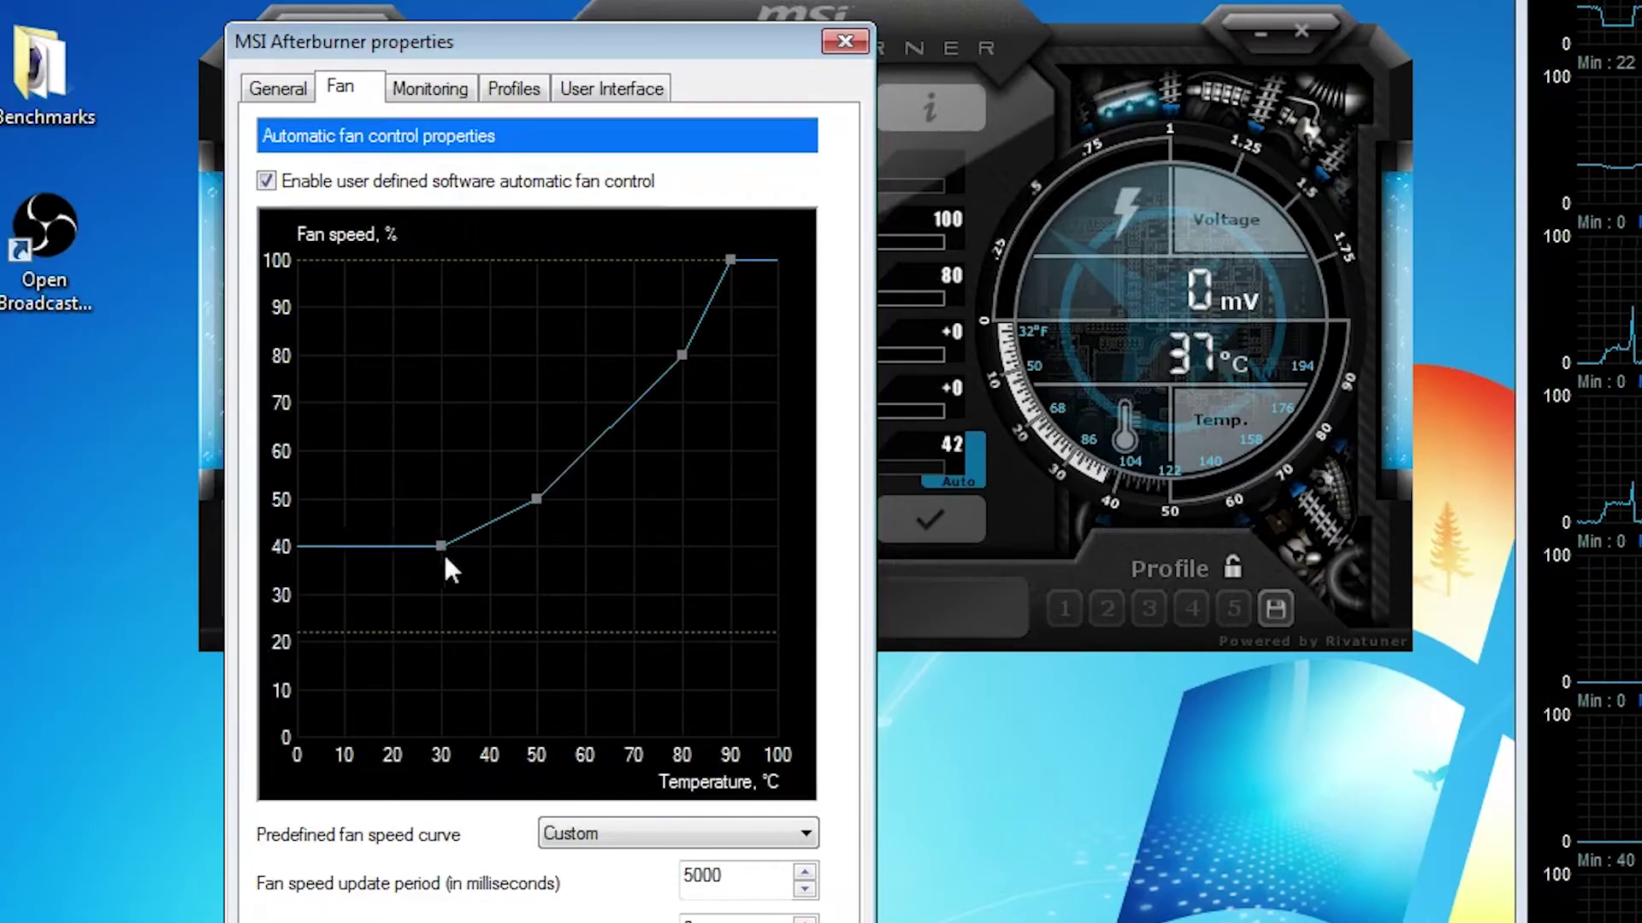
pyautogui.moveTo(441, 546); pyautogui.dragTo(448, 752)
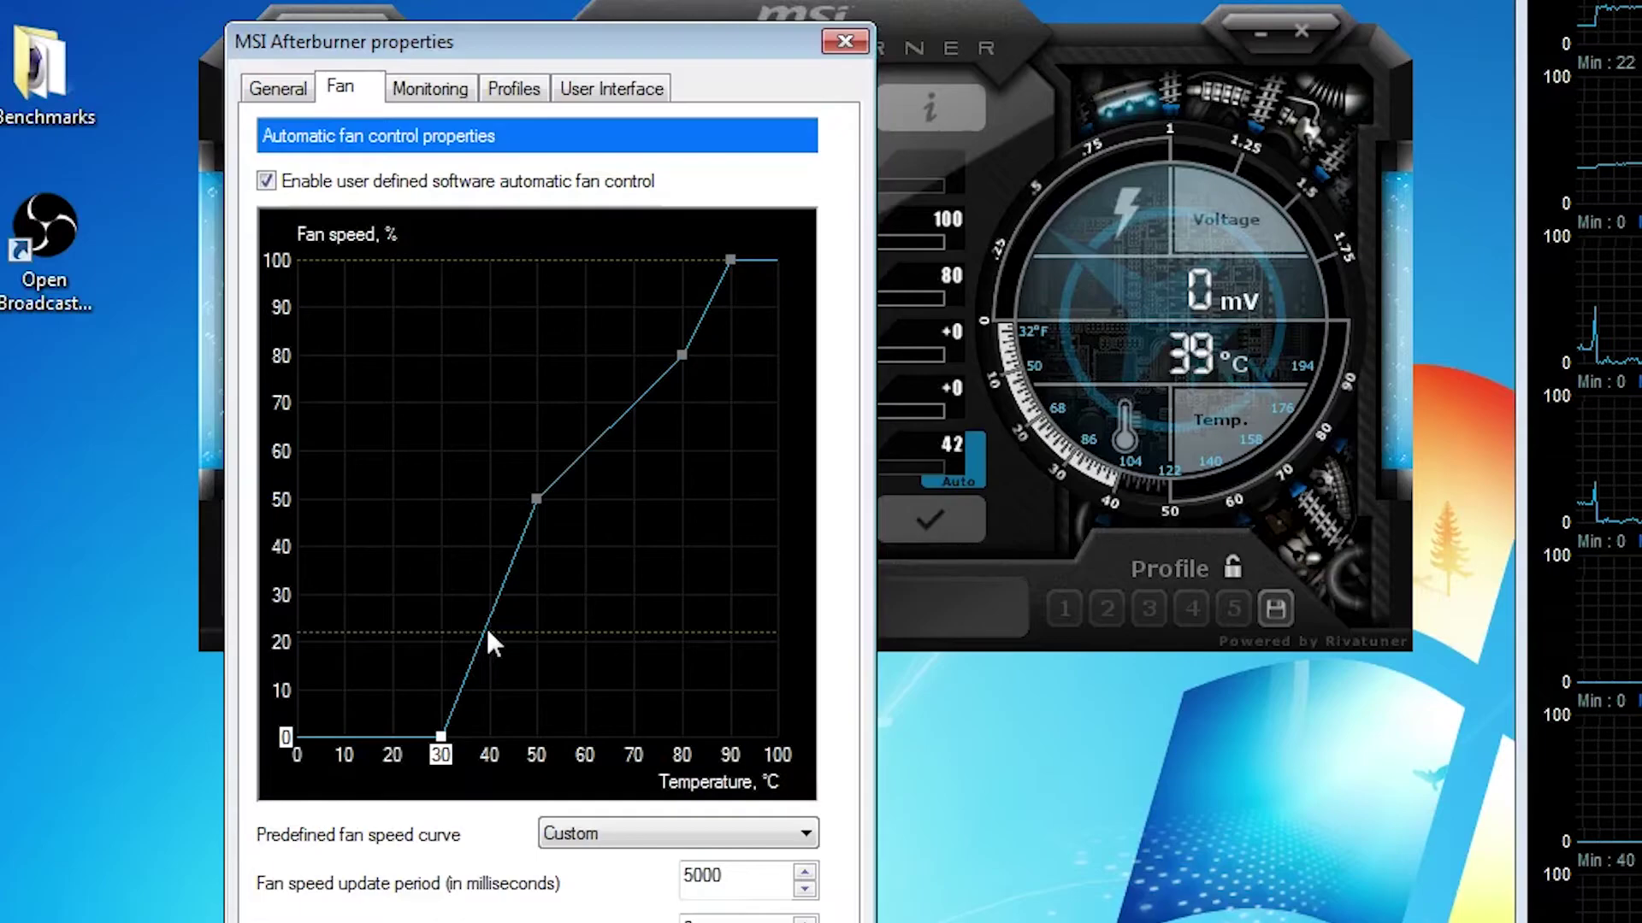
pyautogui.moveTo(485, 633); pyautogui.dragTo(489, 688)
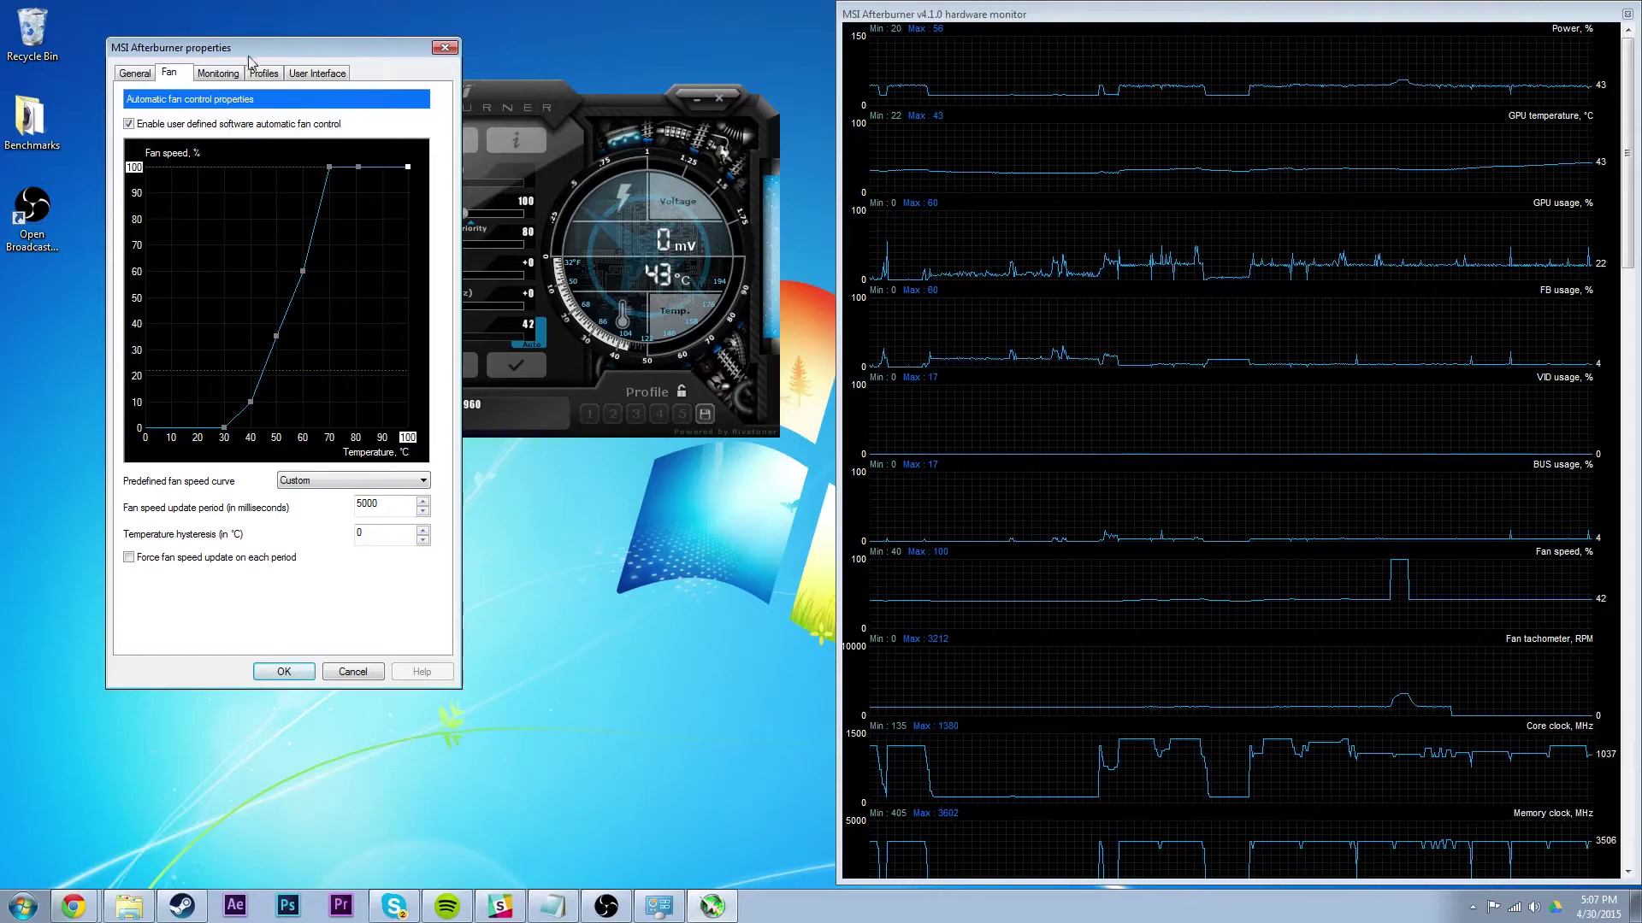
# Step: In the Monitoring settings, try enabling log history to file, then turn it back off
pyautogui.click(445, 94)
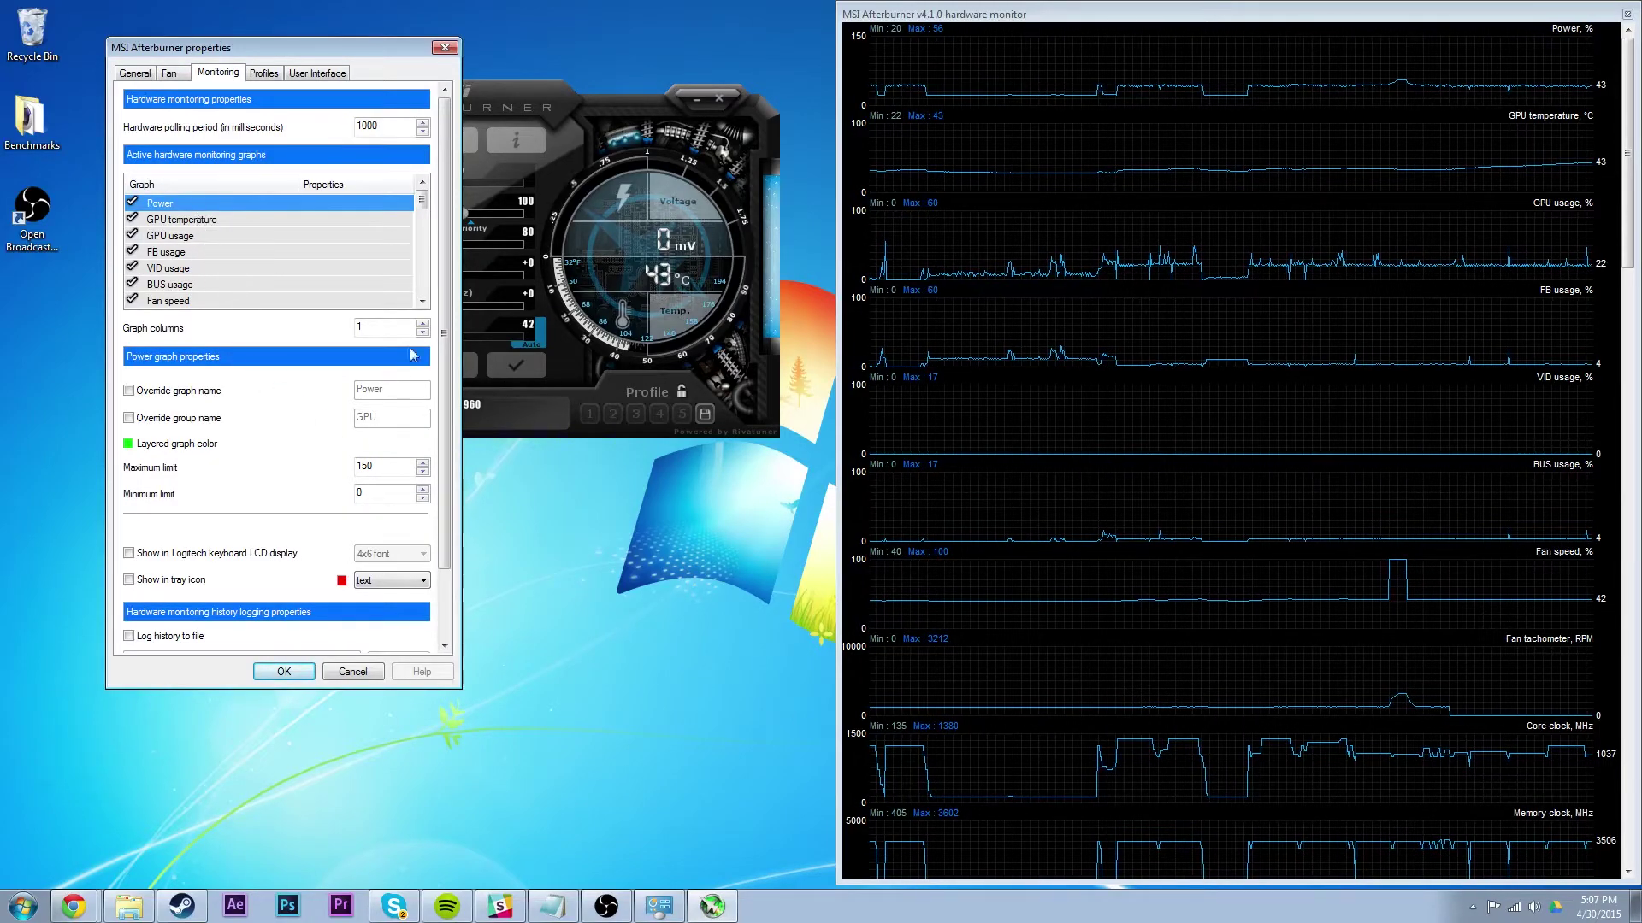
pyautogui.moveTo(444, 258); pyautogui.dragTo(436, 436)
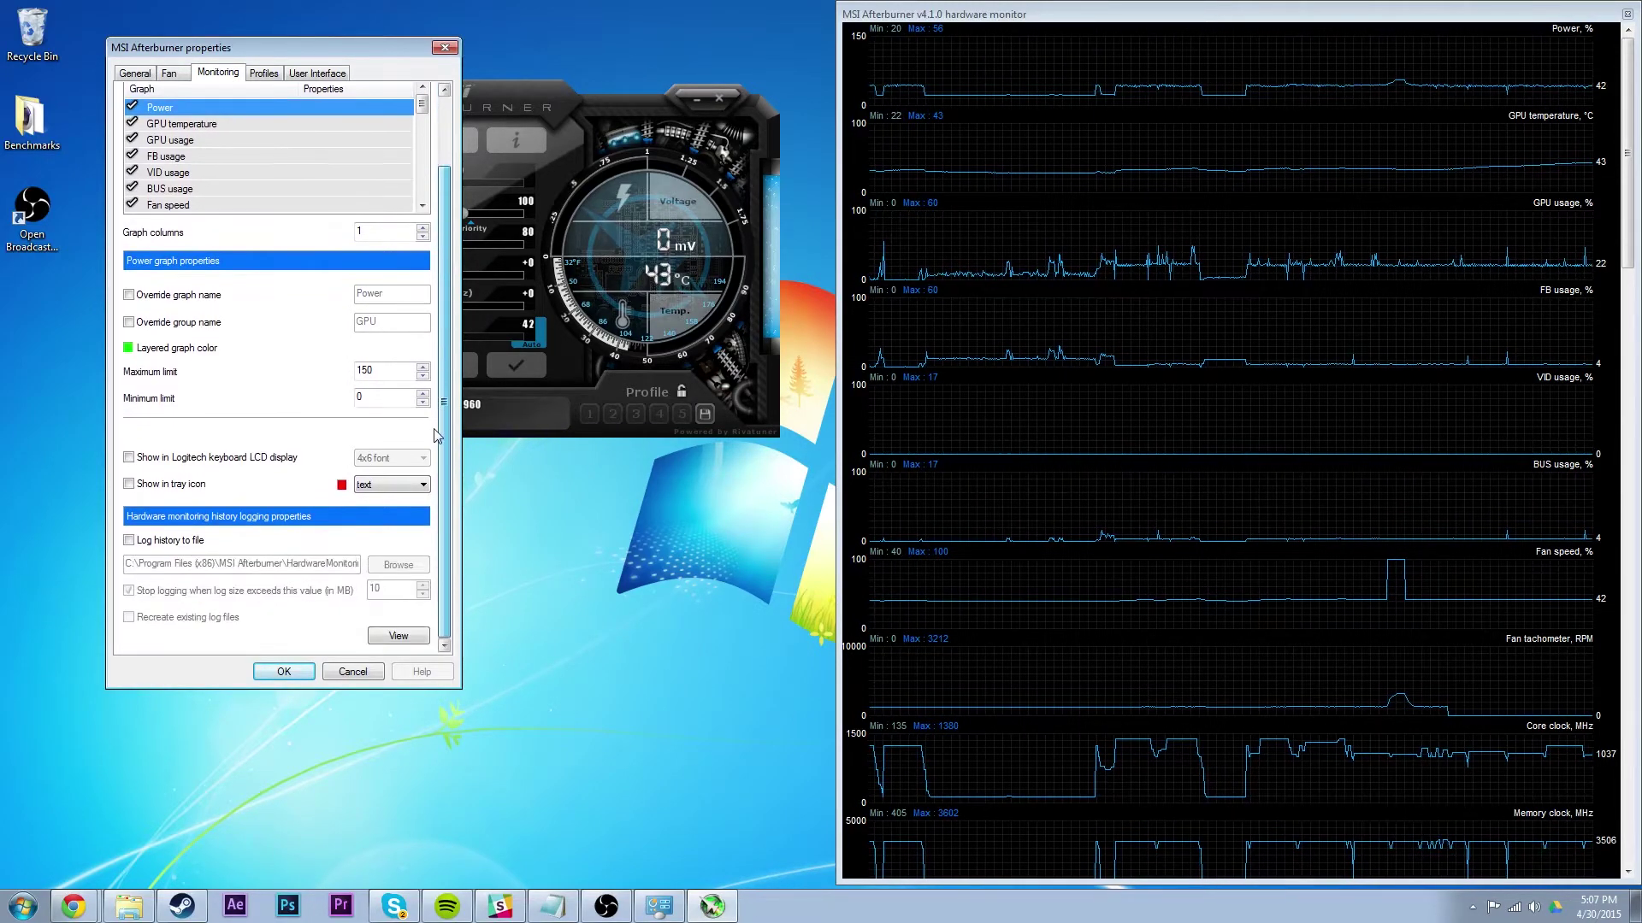
pyautogui.click(240, 545)
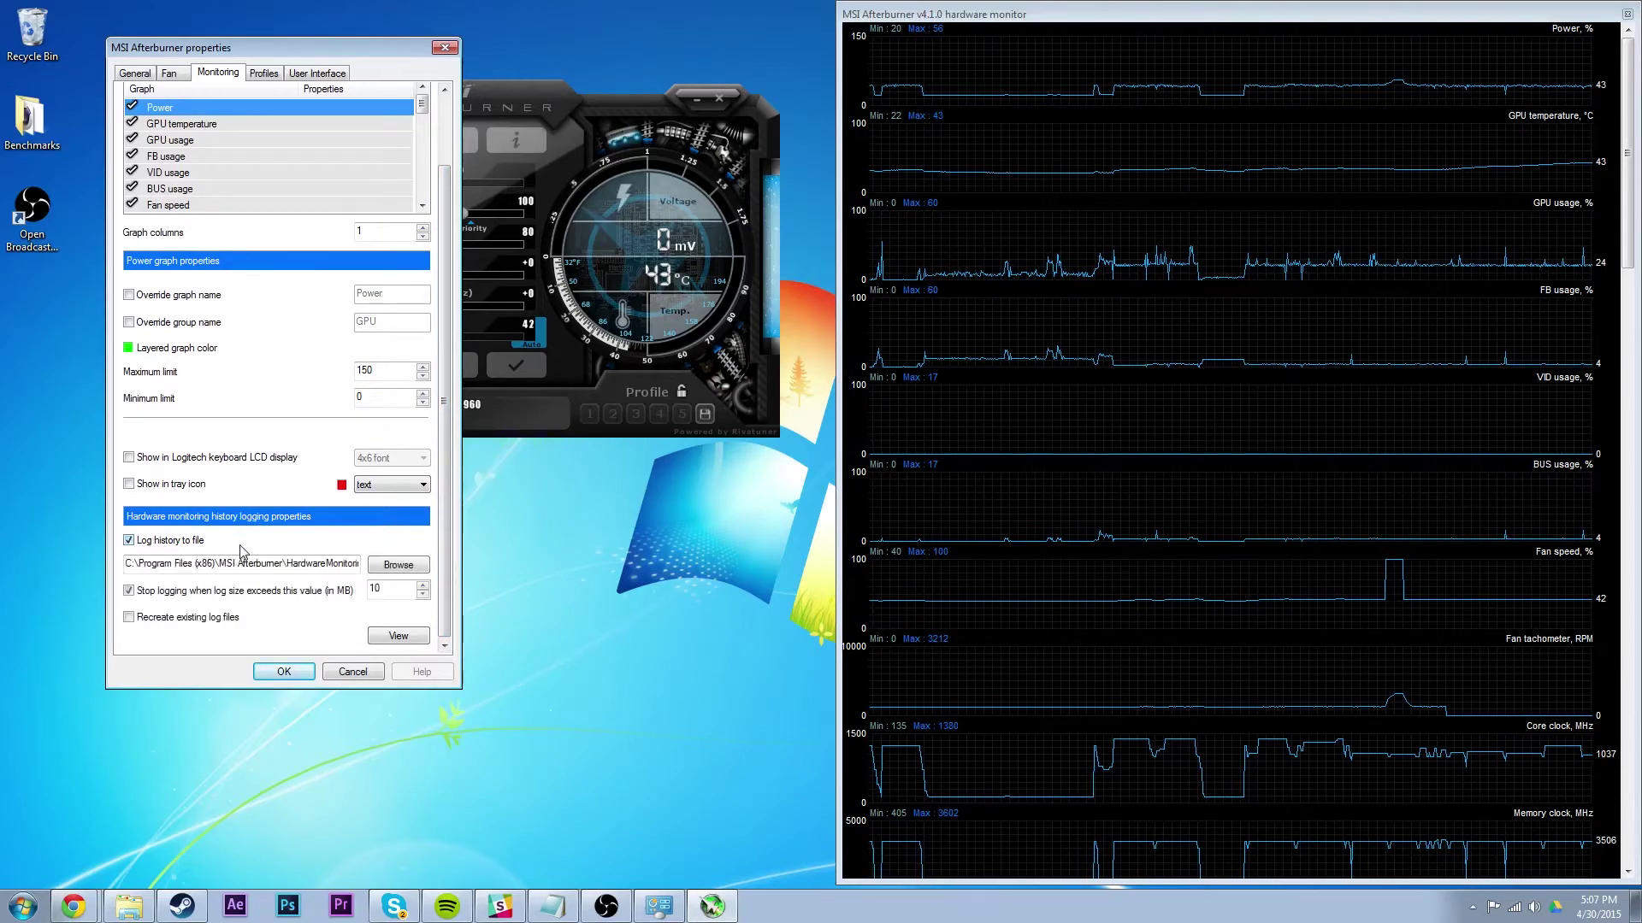
pyautogui.click(178, 542)
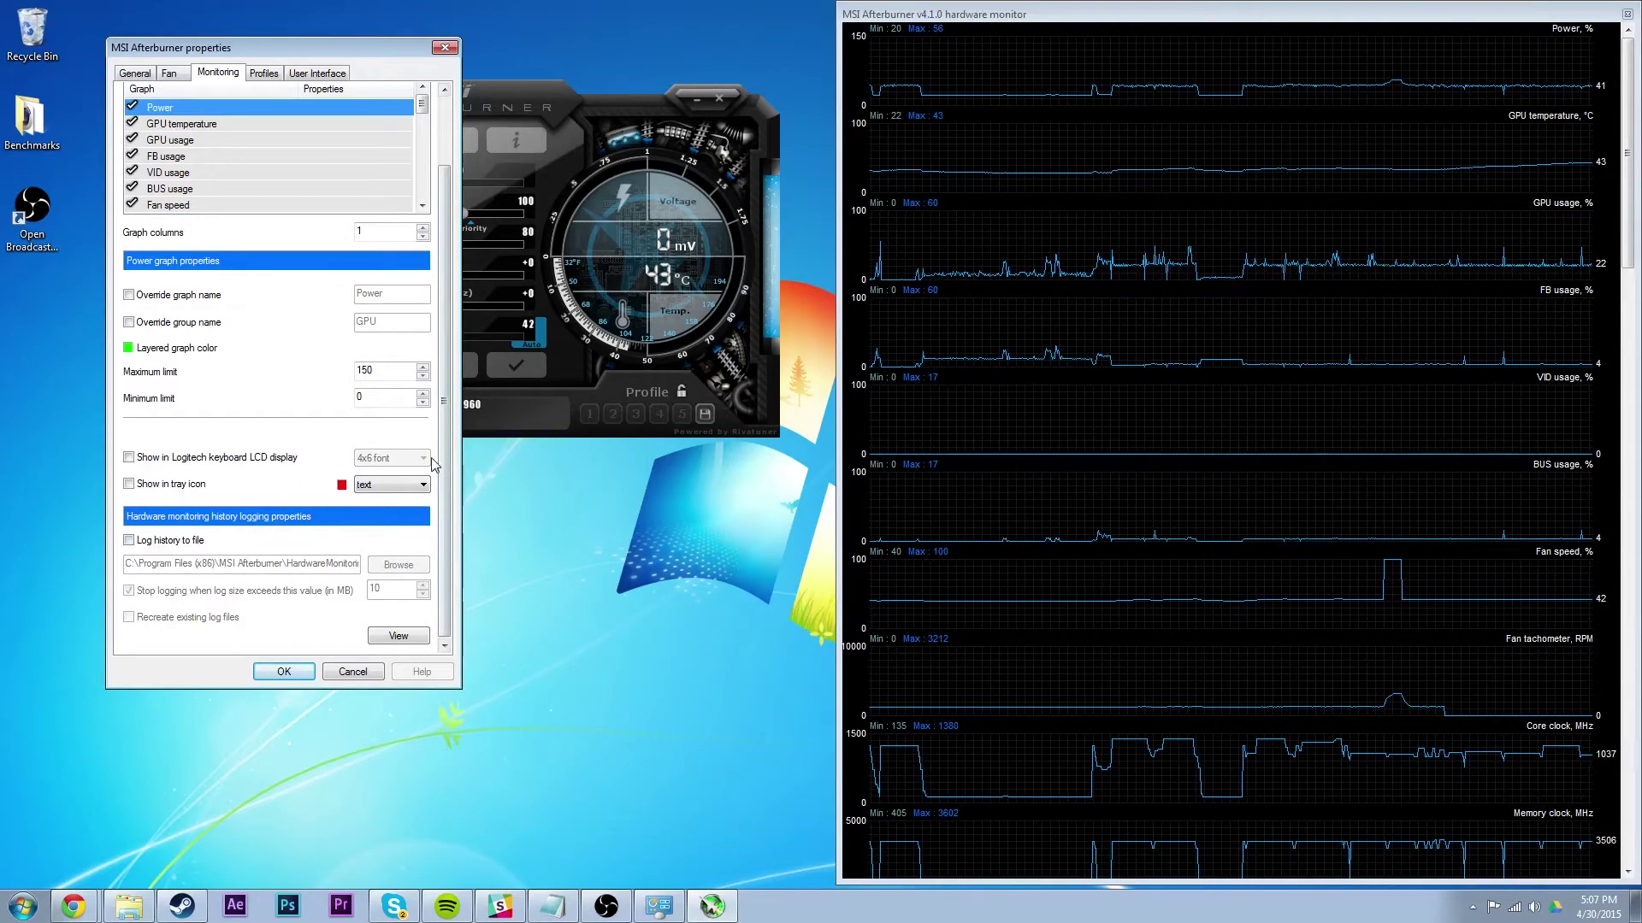
# Step: Show the Power reading in the system tray as a barchart icon and apply the settings
pyautogui.click(207, 486)
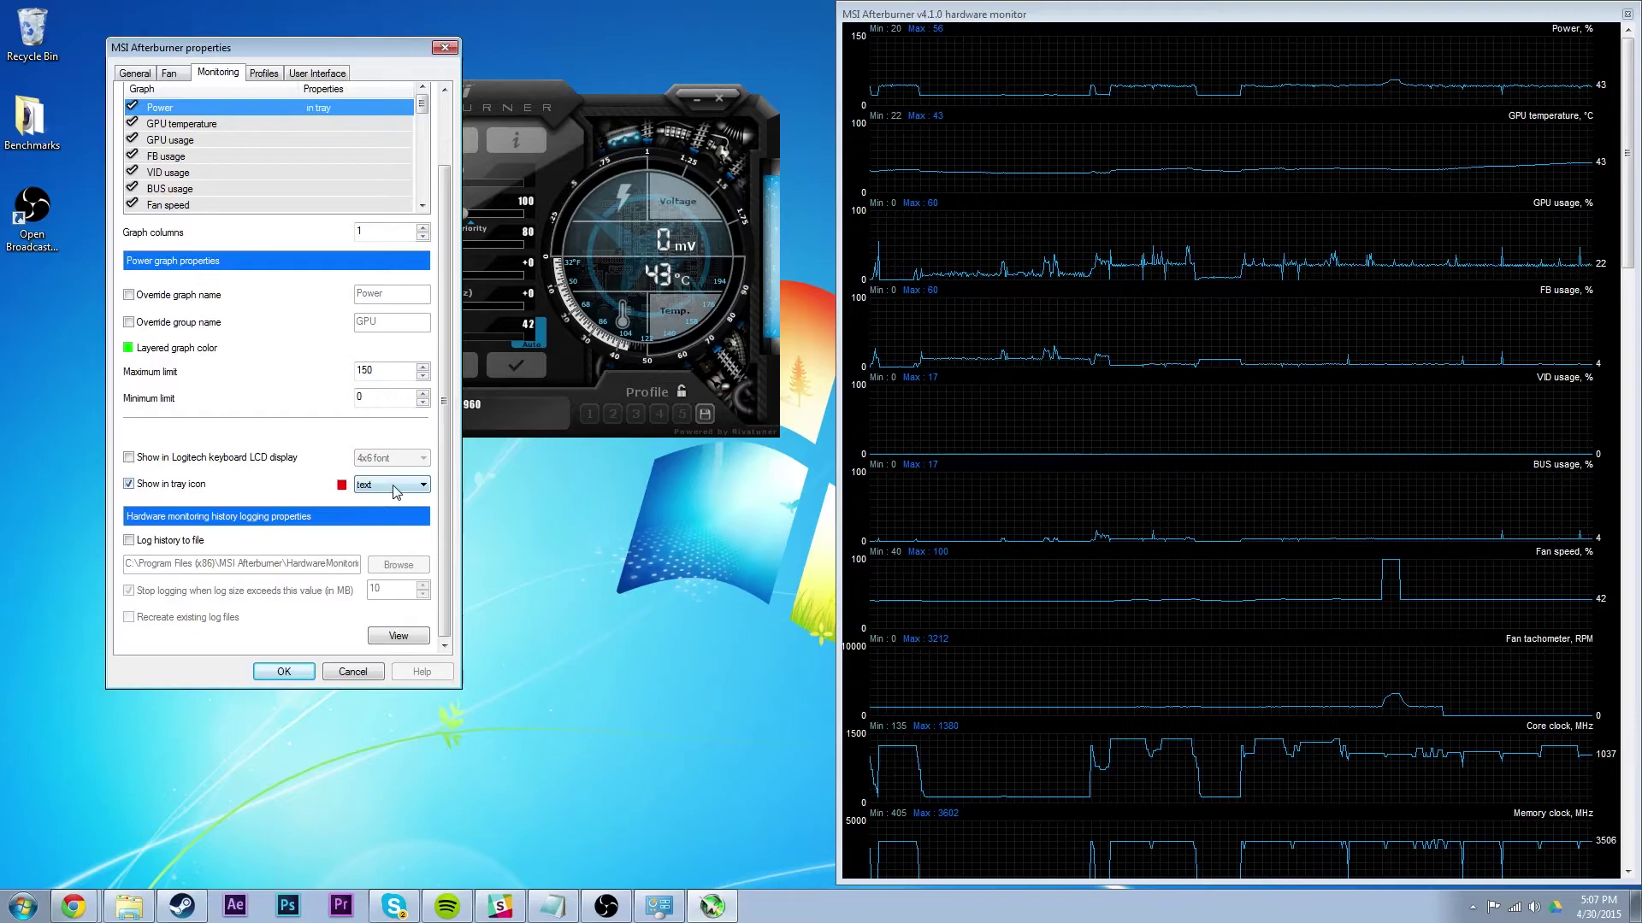
pyautogui.click(1472, 907)
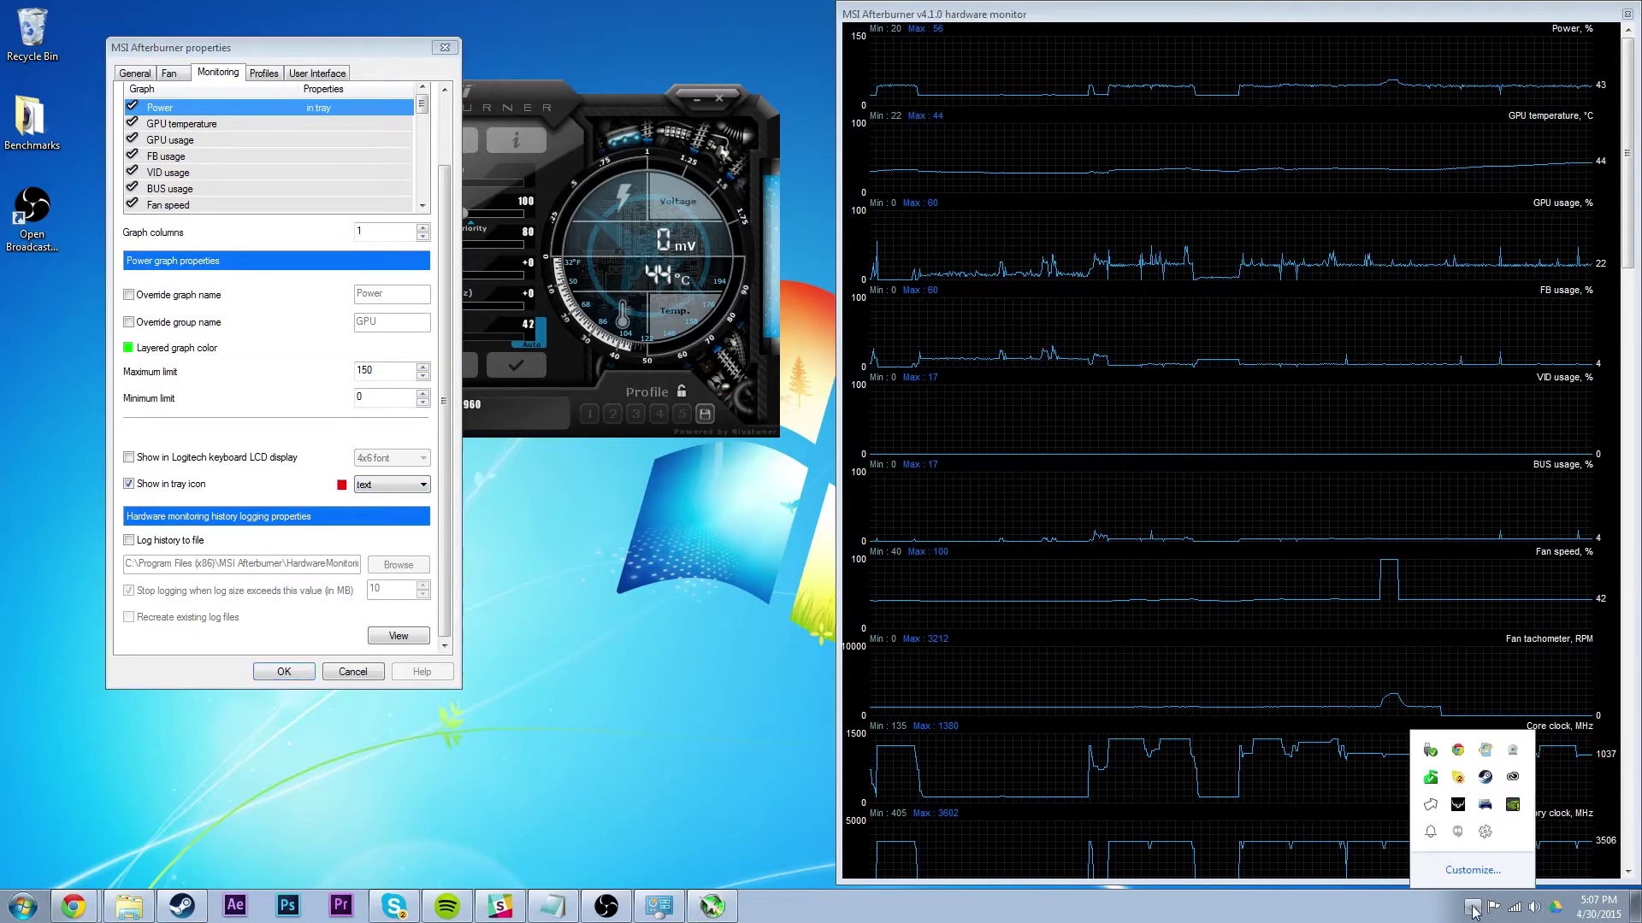
pyautogui.click(469, 561)
pyautogui.click(398, 485)
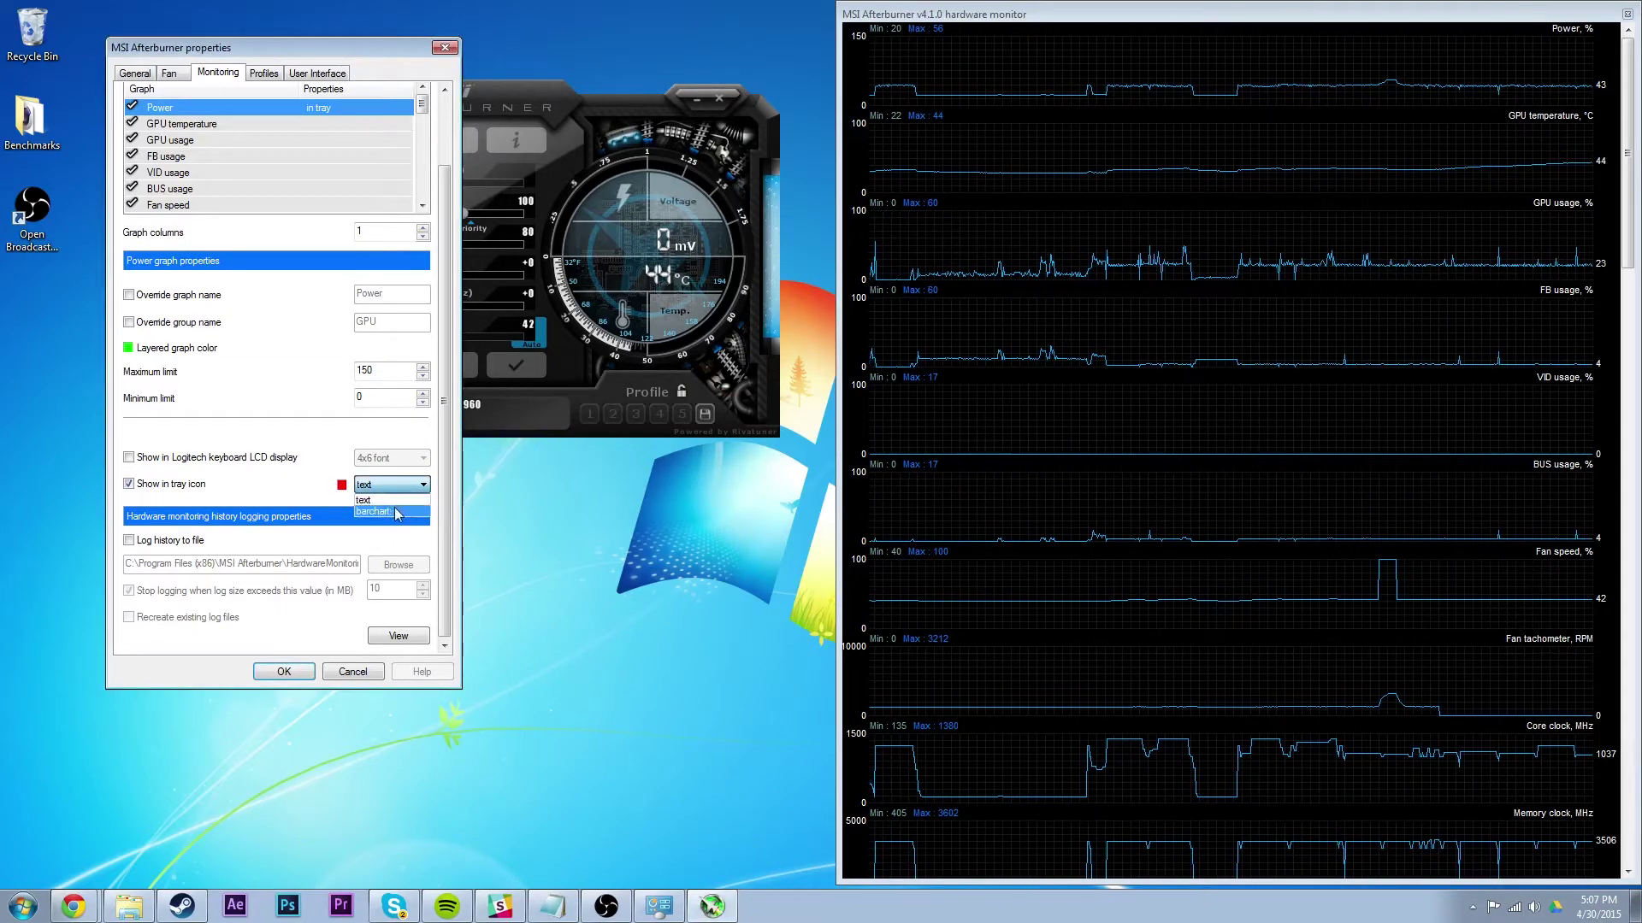
pyautogui.click(408, 512)
pyautogui.click(1473, 908)
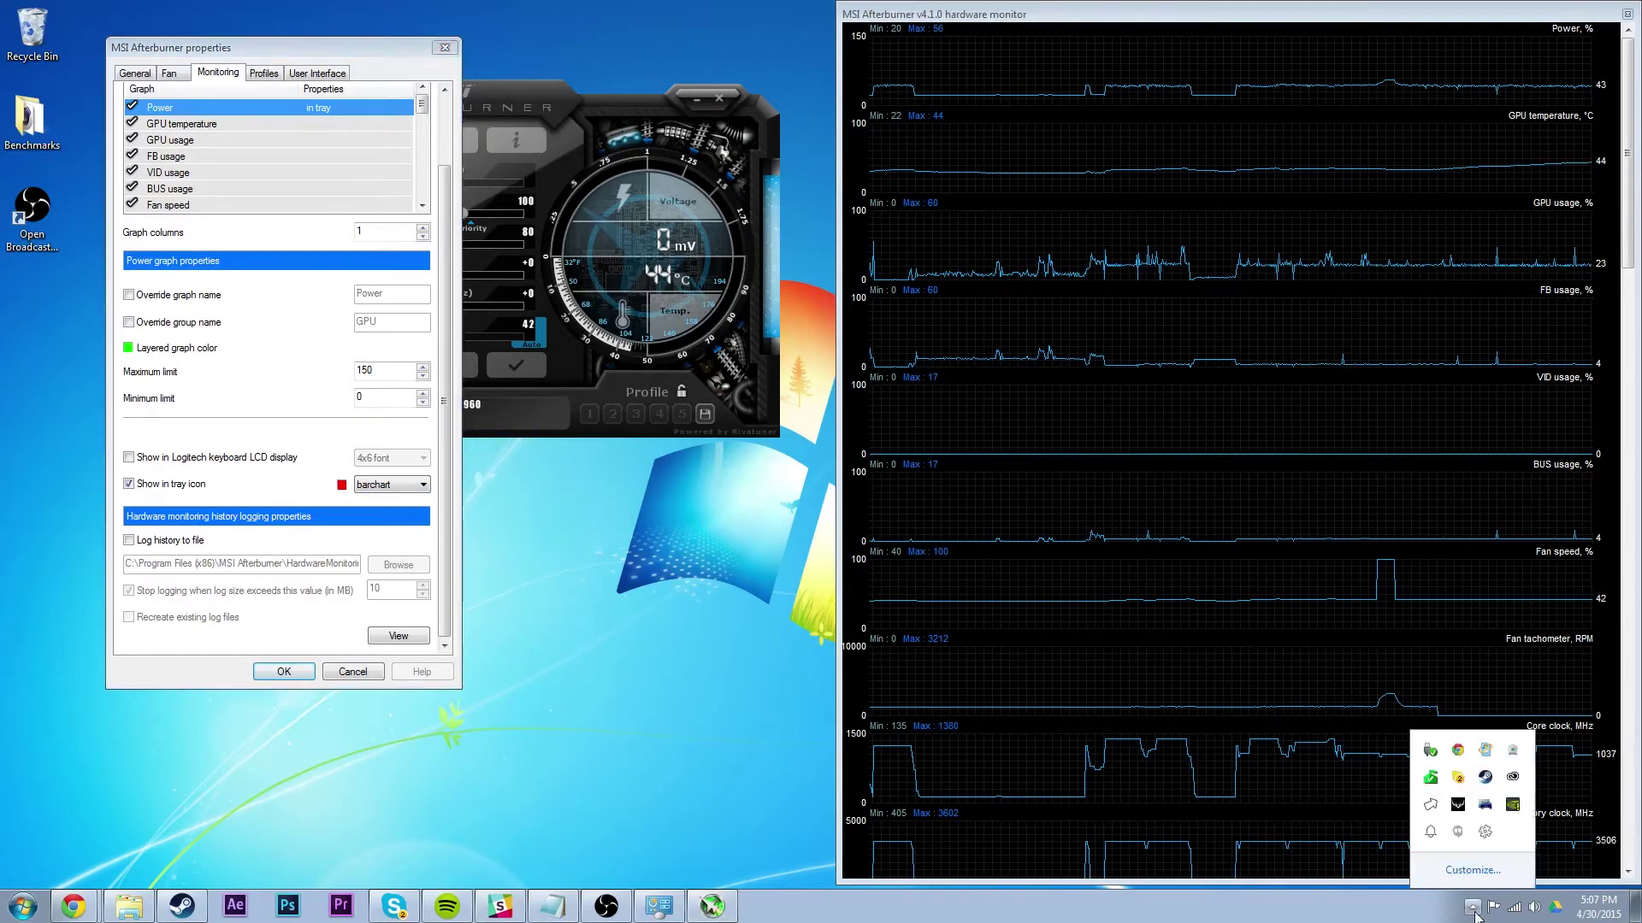
pyautogui.click(1473, 911)
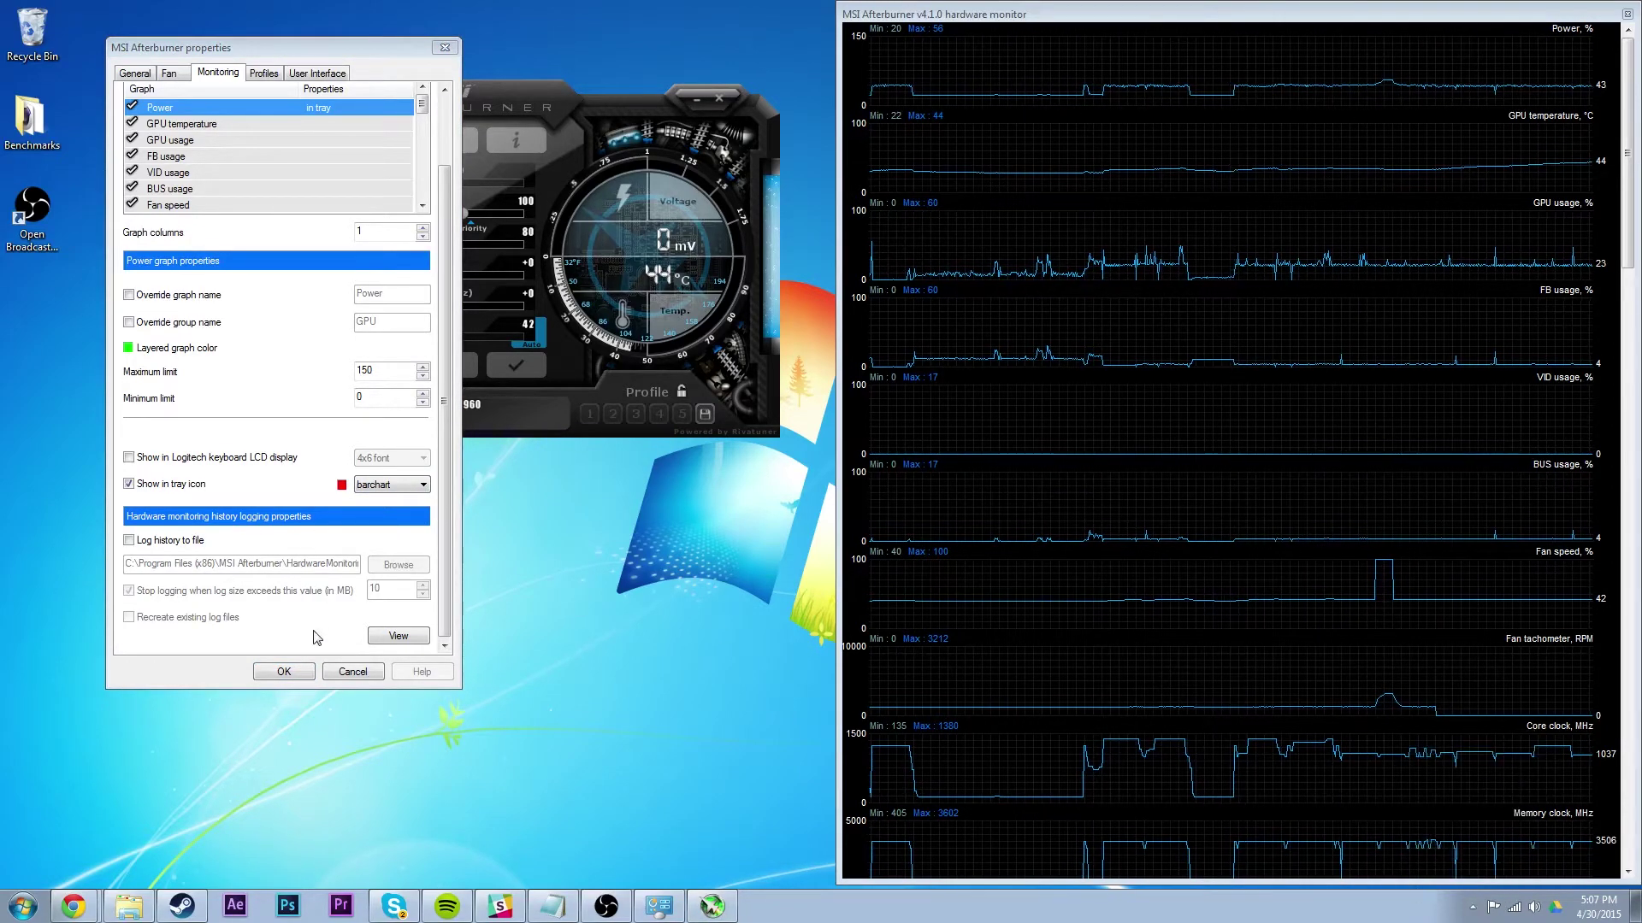
pyautogui.click(283, 669)
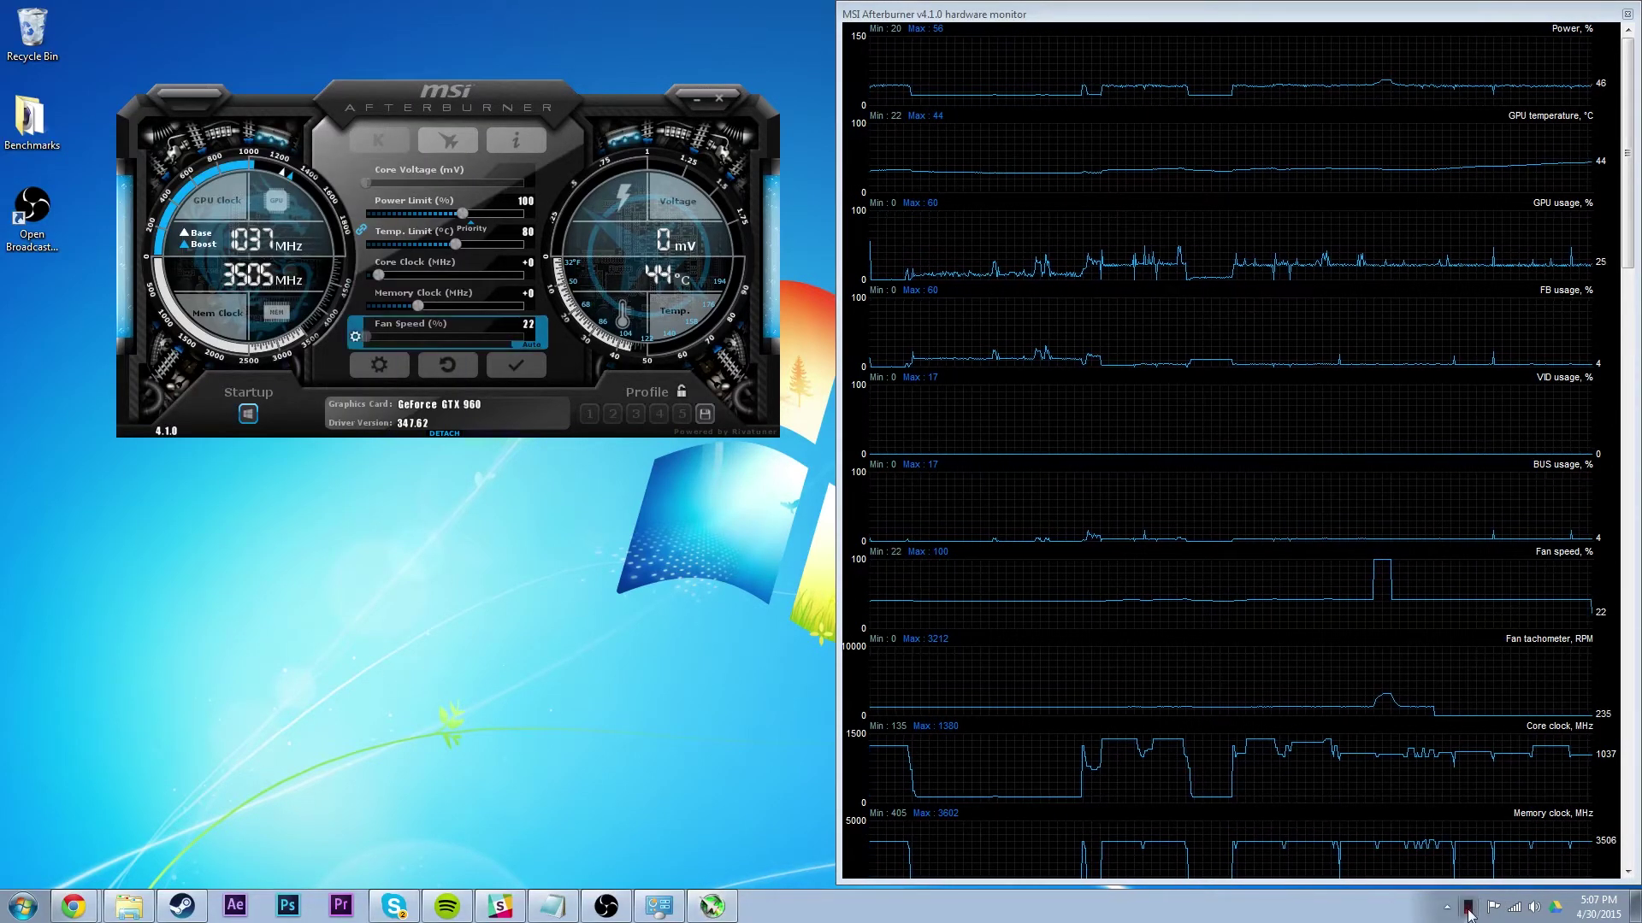
# Step: In the Monitoring settings, enable the tray icon for GPU temperature
pyautogui.click(378, 365)
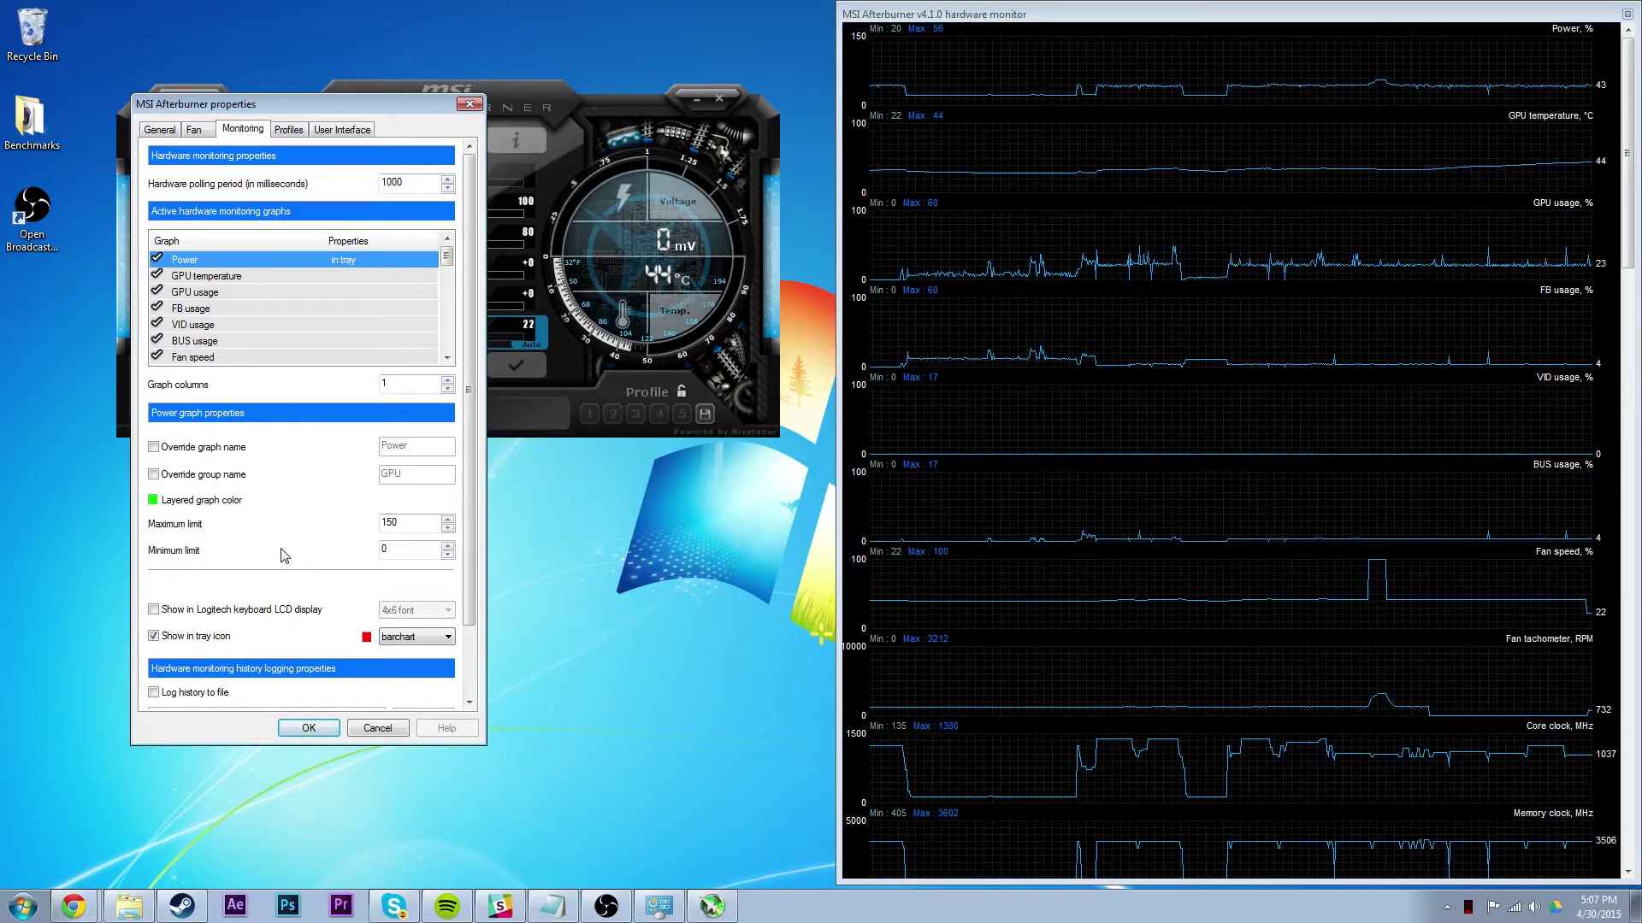
pyautogui.scroll(-2, 470, 614)
pyautogui.scroll(-1, 470, 614)
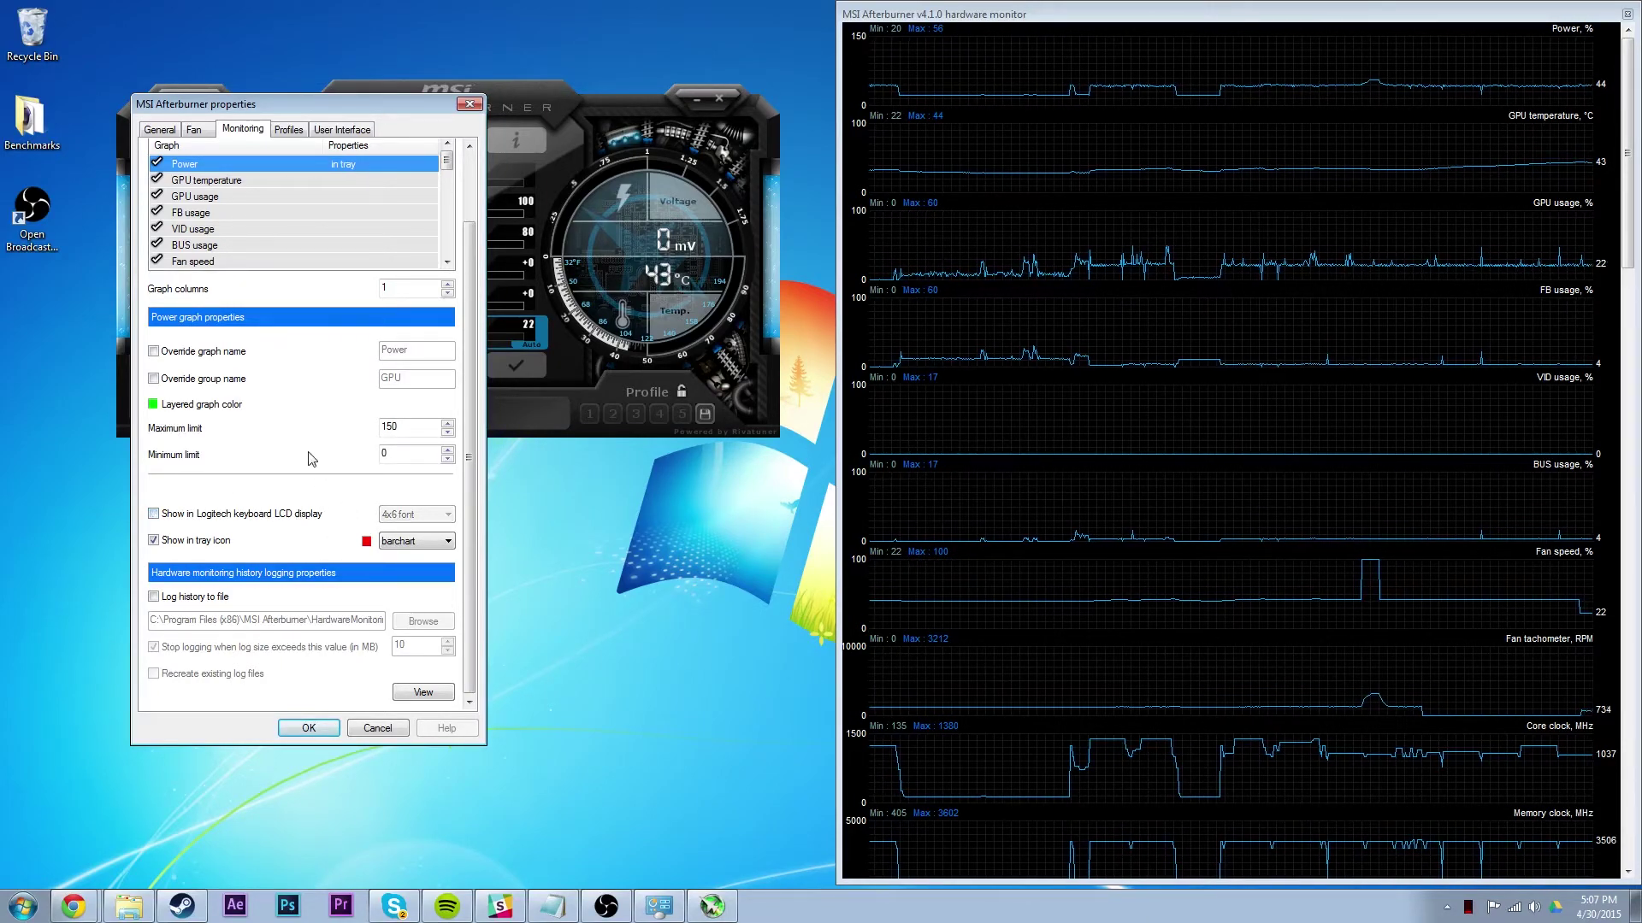
pyautogui.click(259, 182)
pyautogui.click(266, 166)
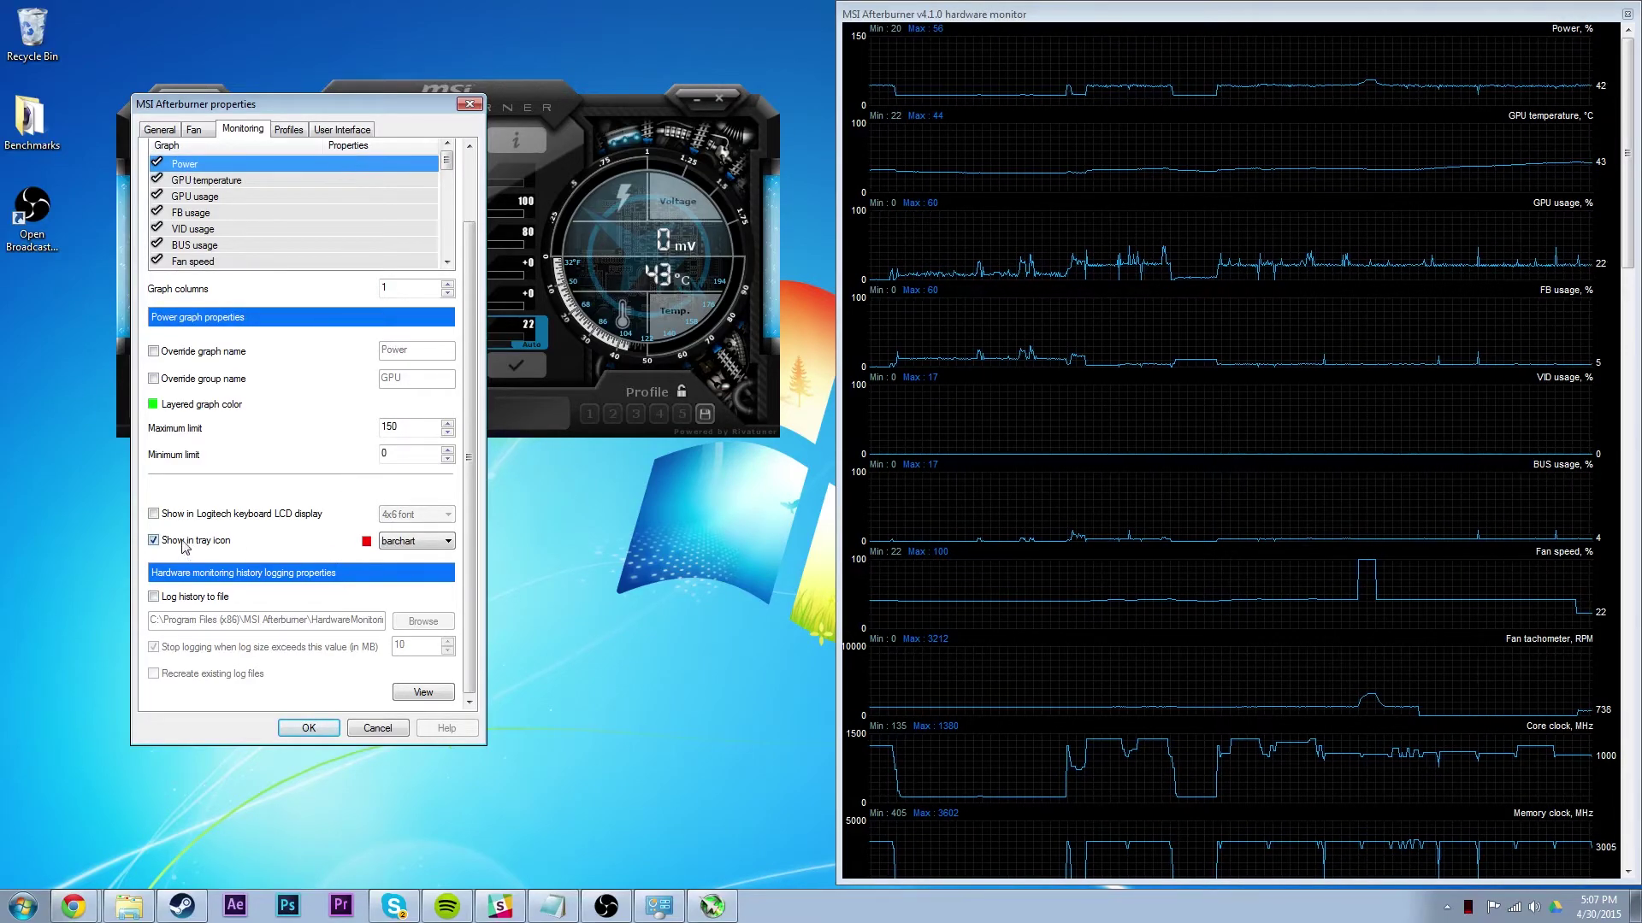
pyautogui.click(258, 181)
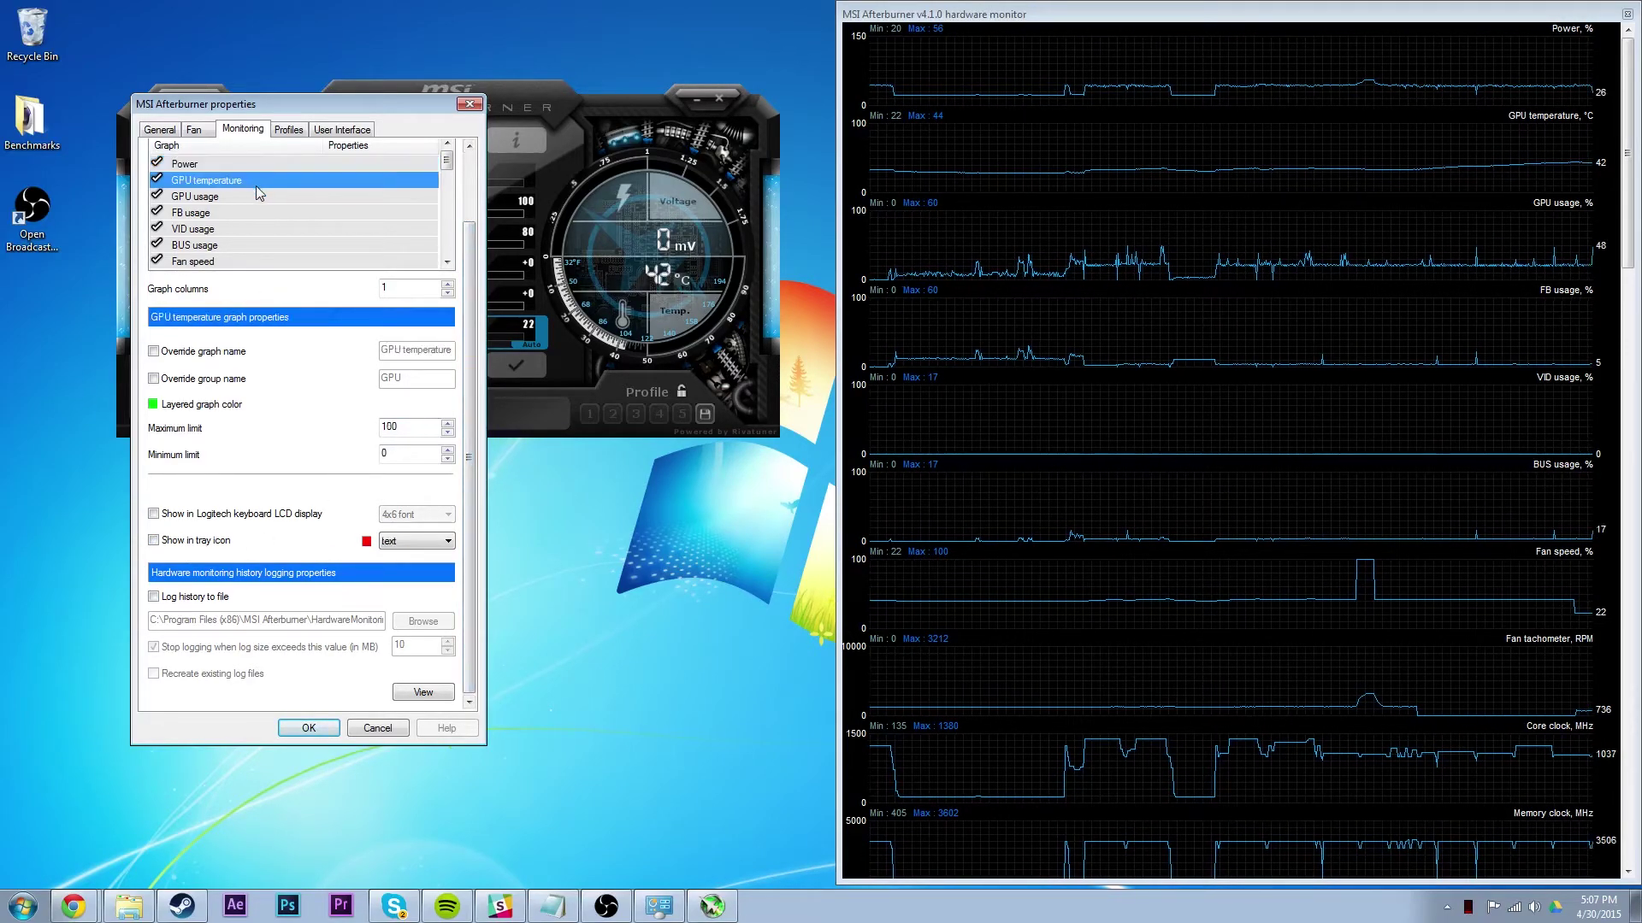
pyautogui.click(234, 537)
# Step: Also show GPU usage in the tray, apply, and check the 42 and 20 tray readouts
pyautogui.click(227, 197)
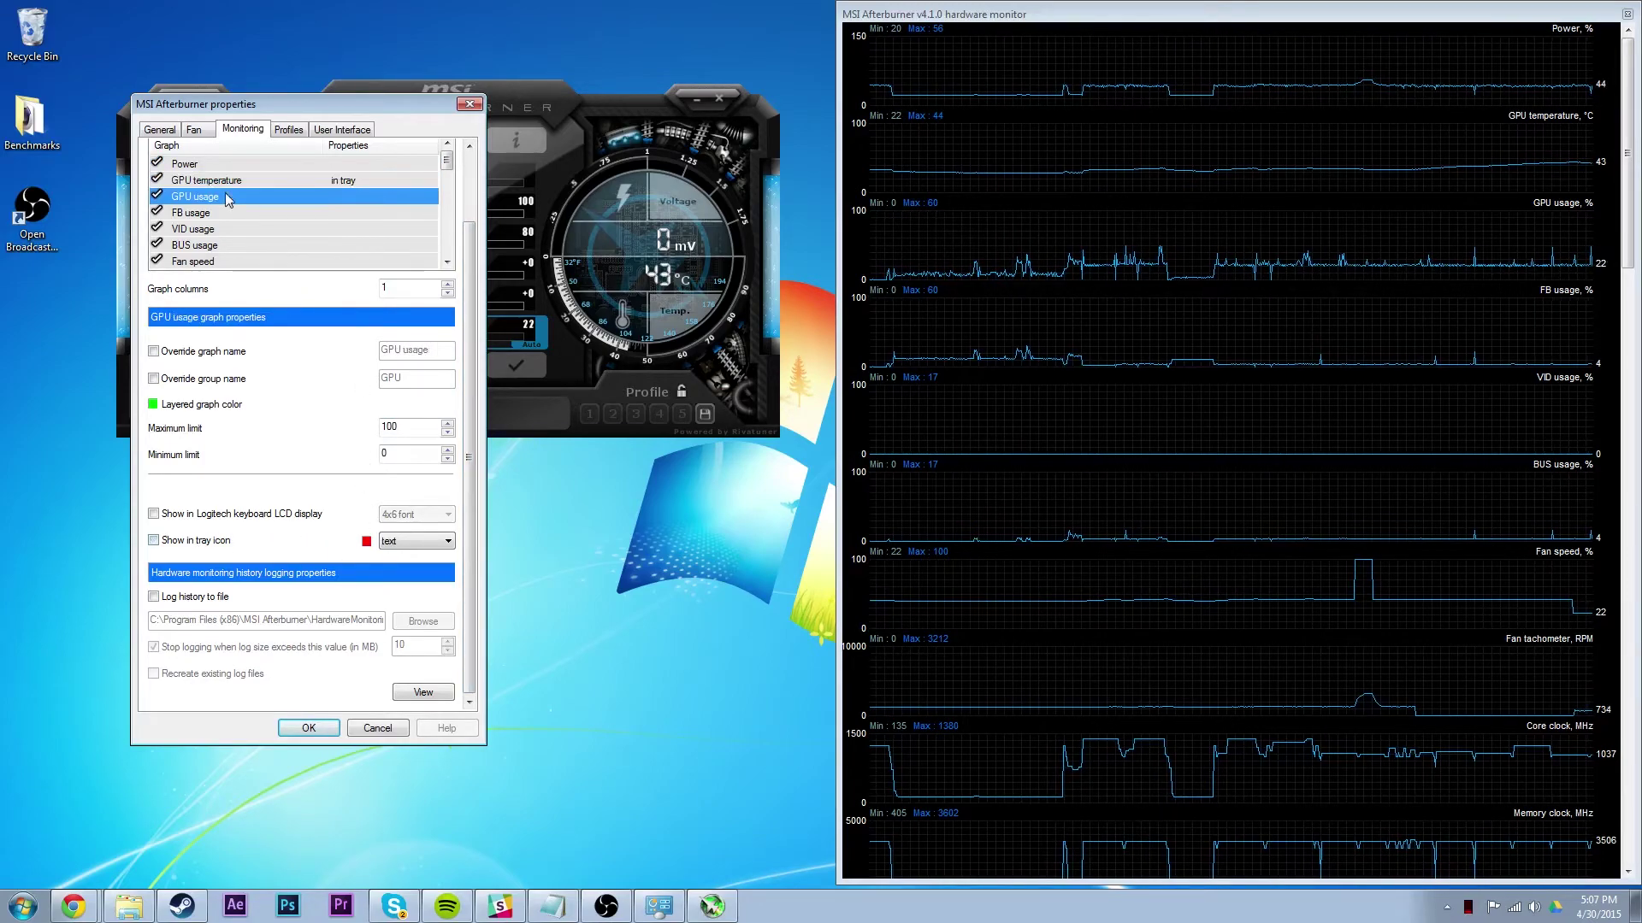
pyautogui.click(224, 540)
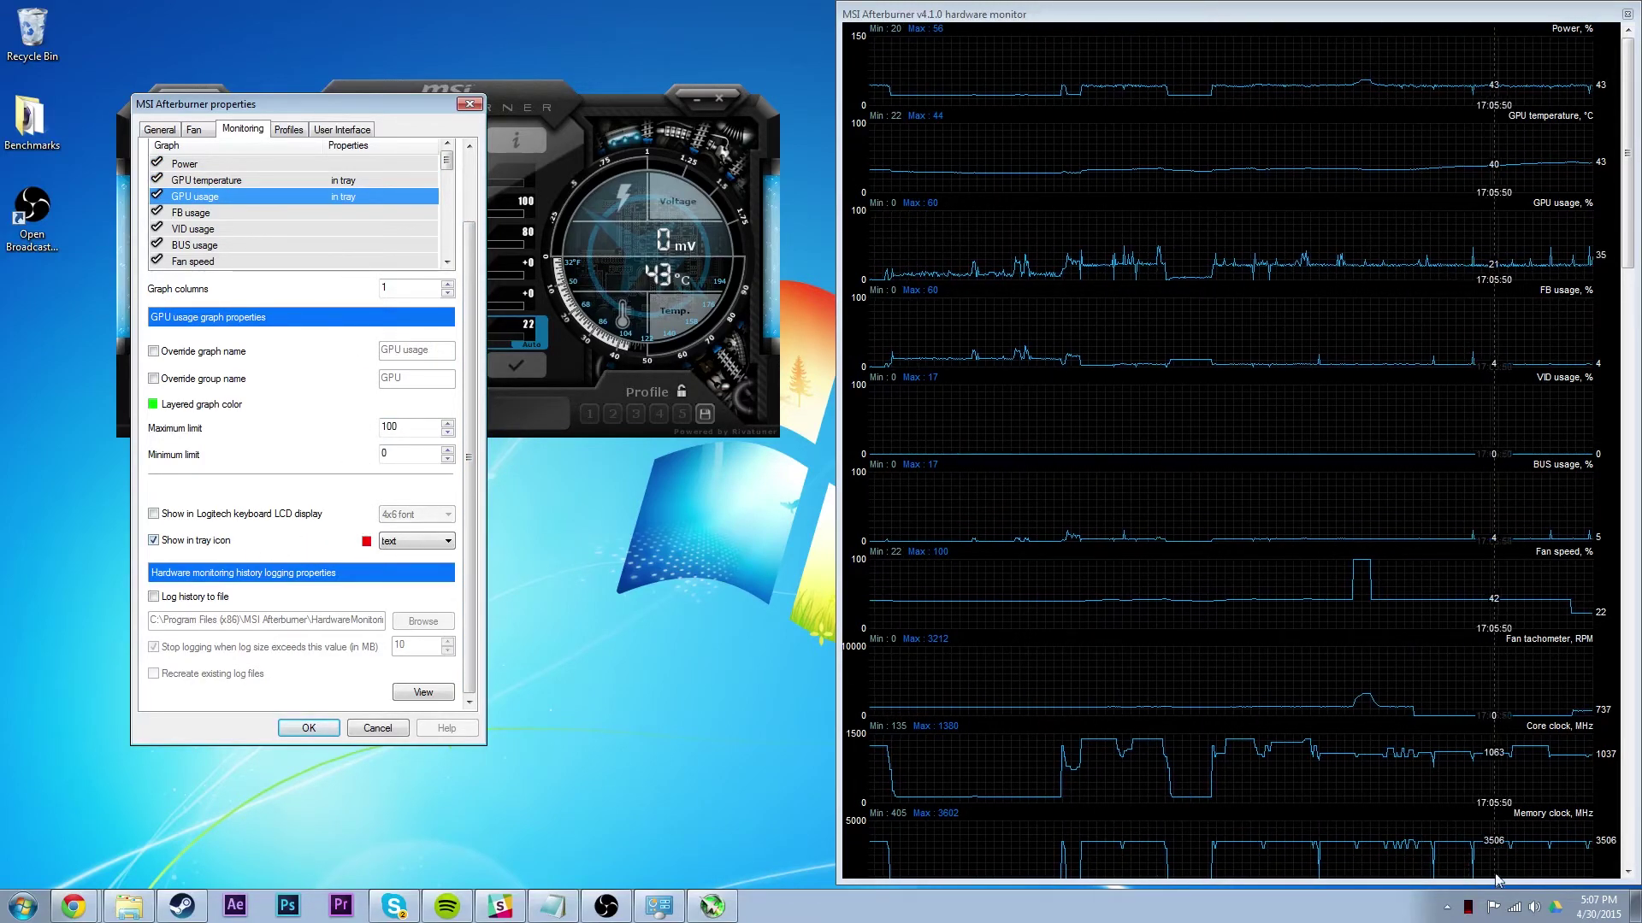
pyautogui.press('Return')
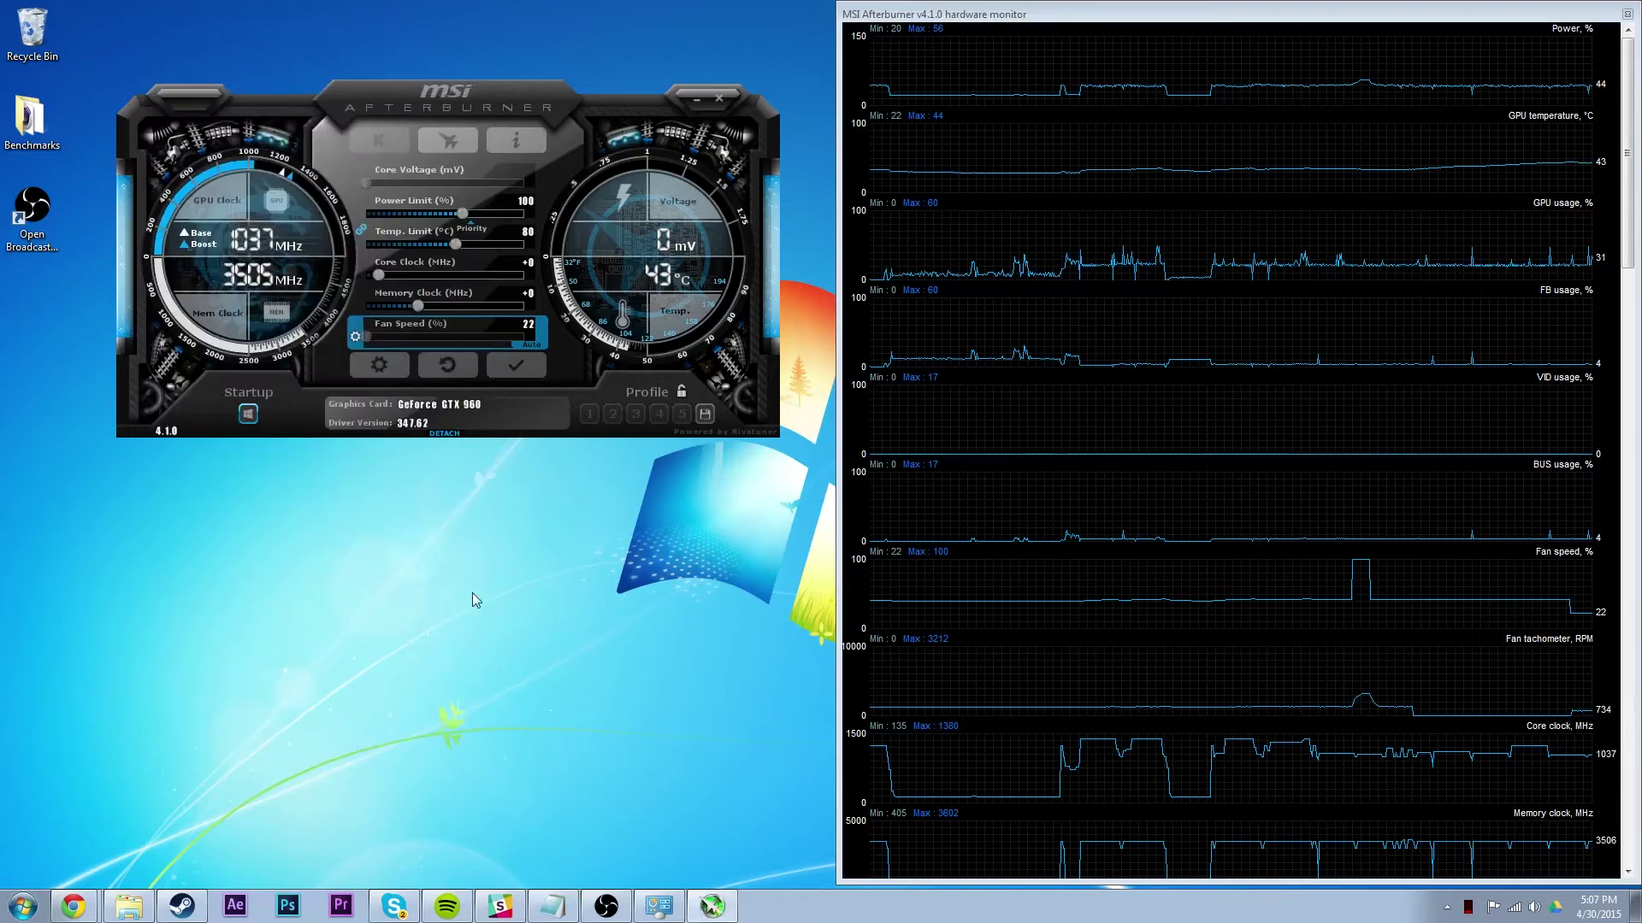
pyautogui.click(1471, 908)
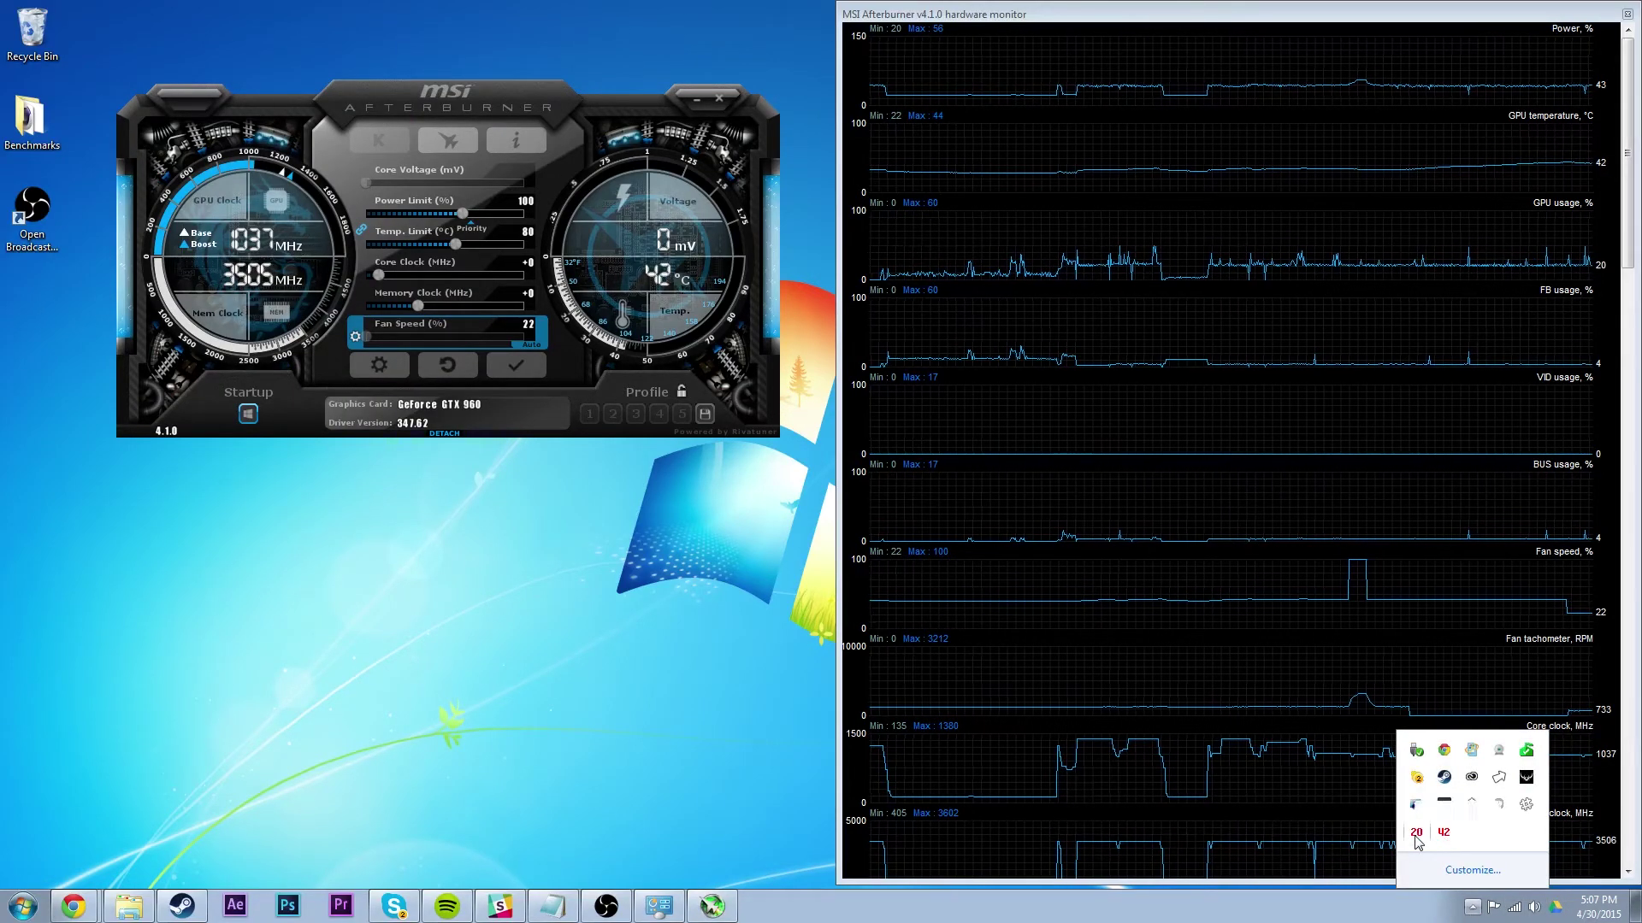
pyautogui.click(731, 54)
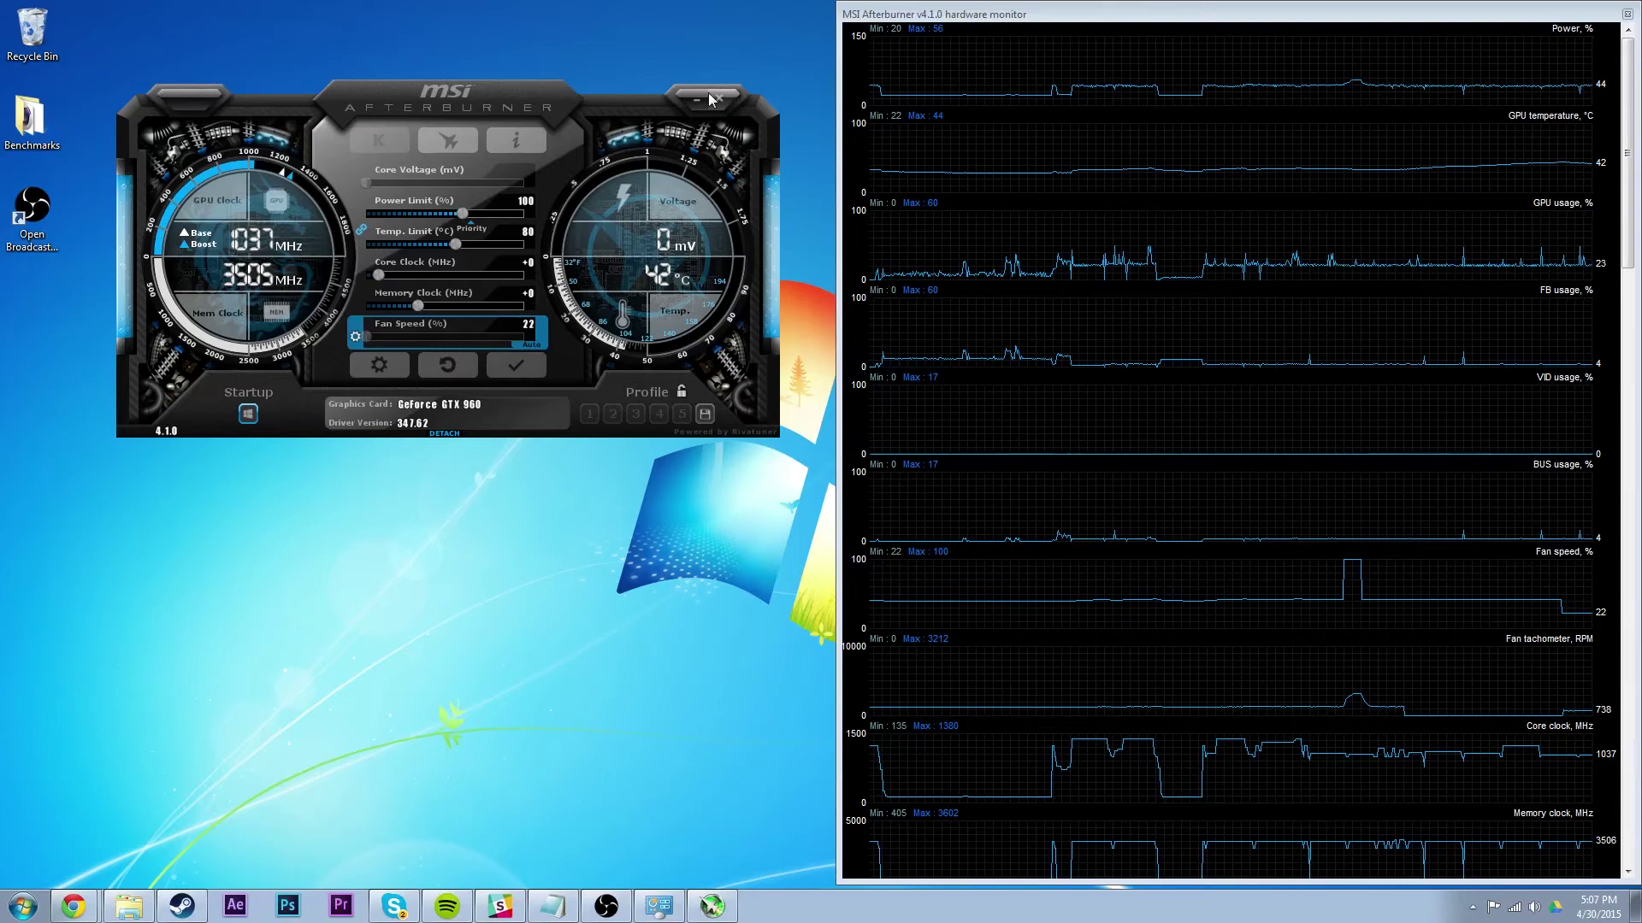
# Step: In the Profiles settings, try assigning F4 as the Profile 1 hotkey
pyautogui.click(379, 365)
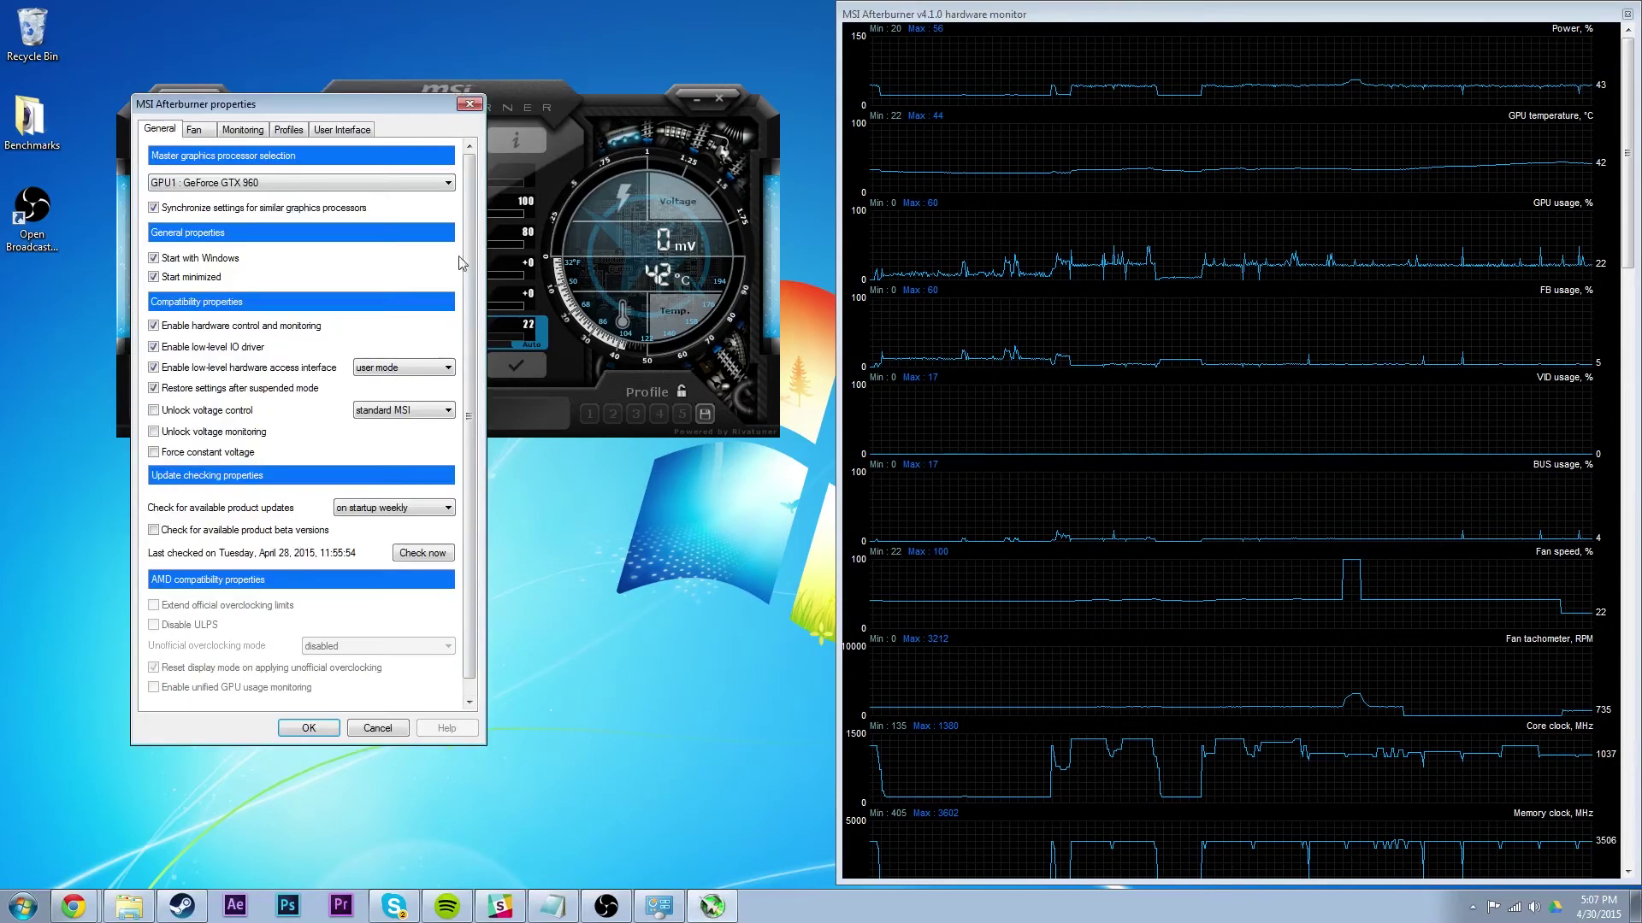
pyautogui.click(246, 131)
pyautogui.click(342, 129)
pyautogui.click(289, 129)
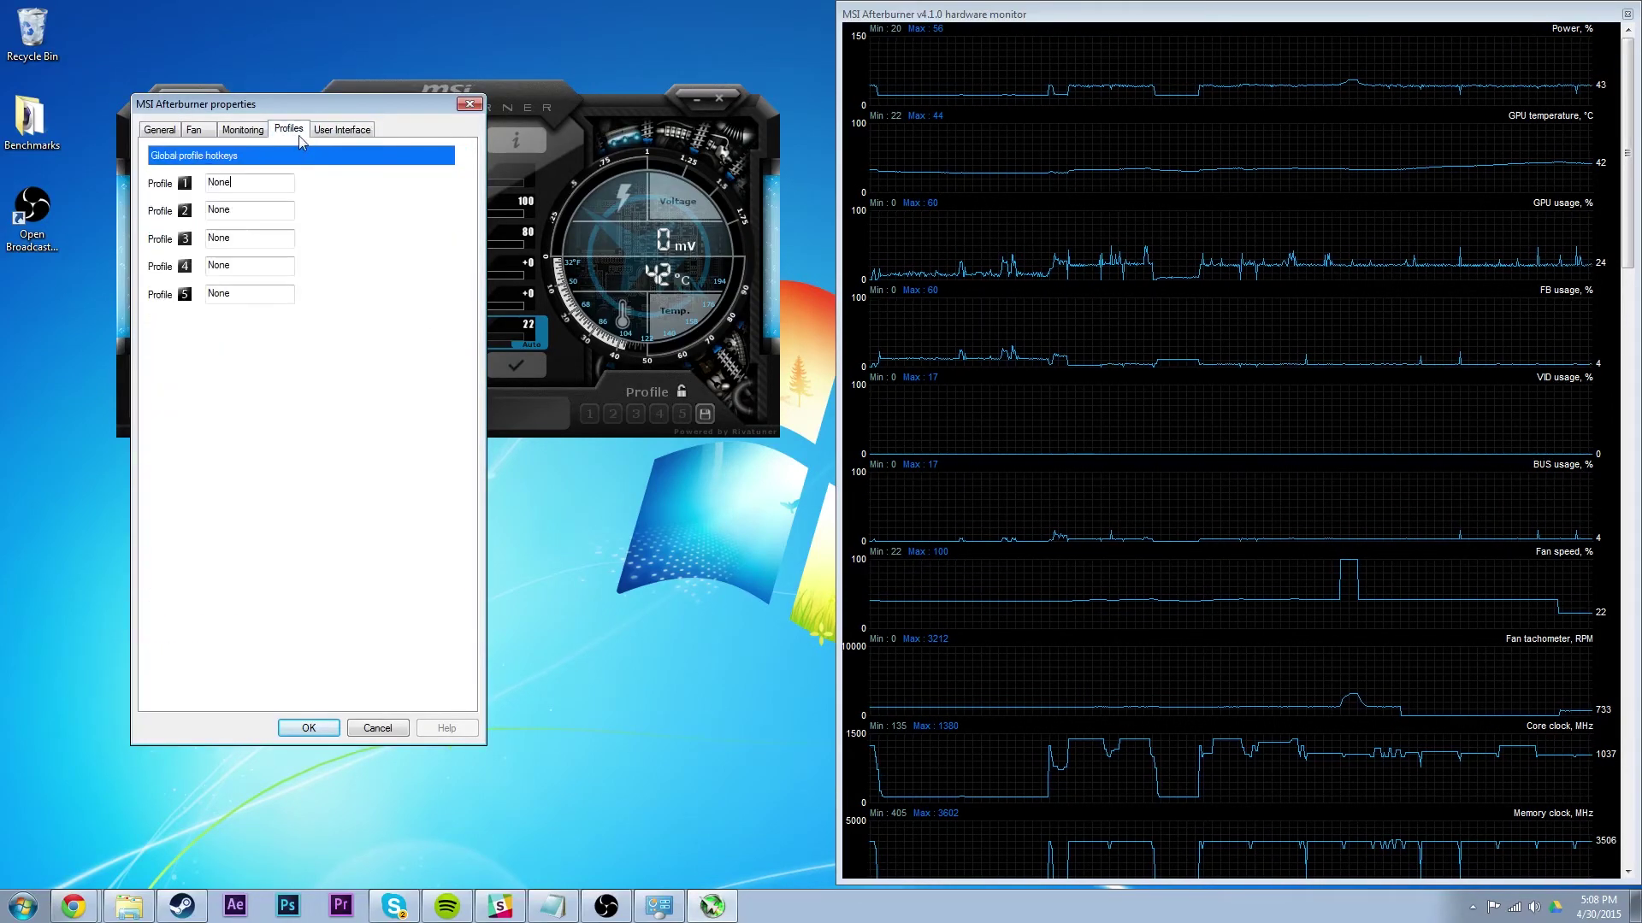
pyautogui.click(359, 134)
pyautogui.click(289, 129)
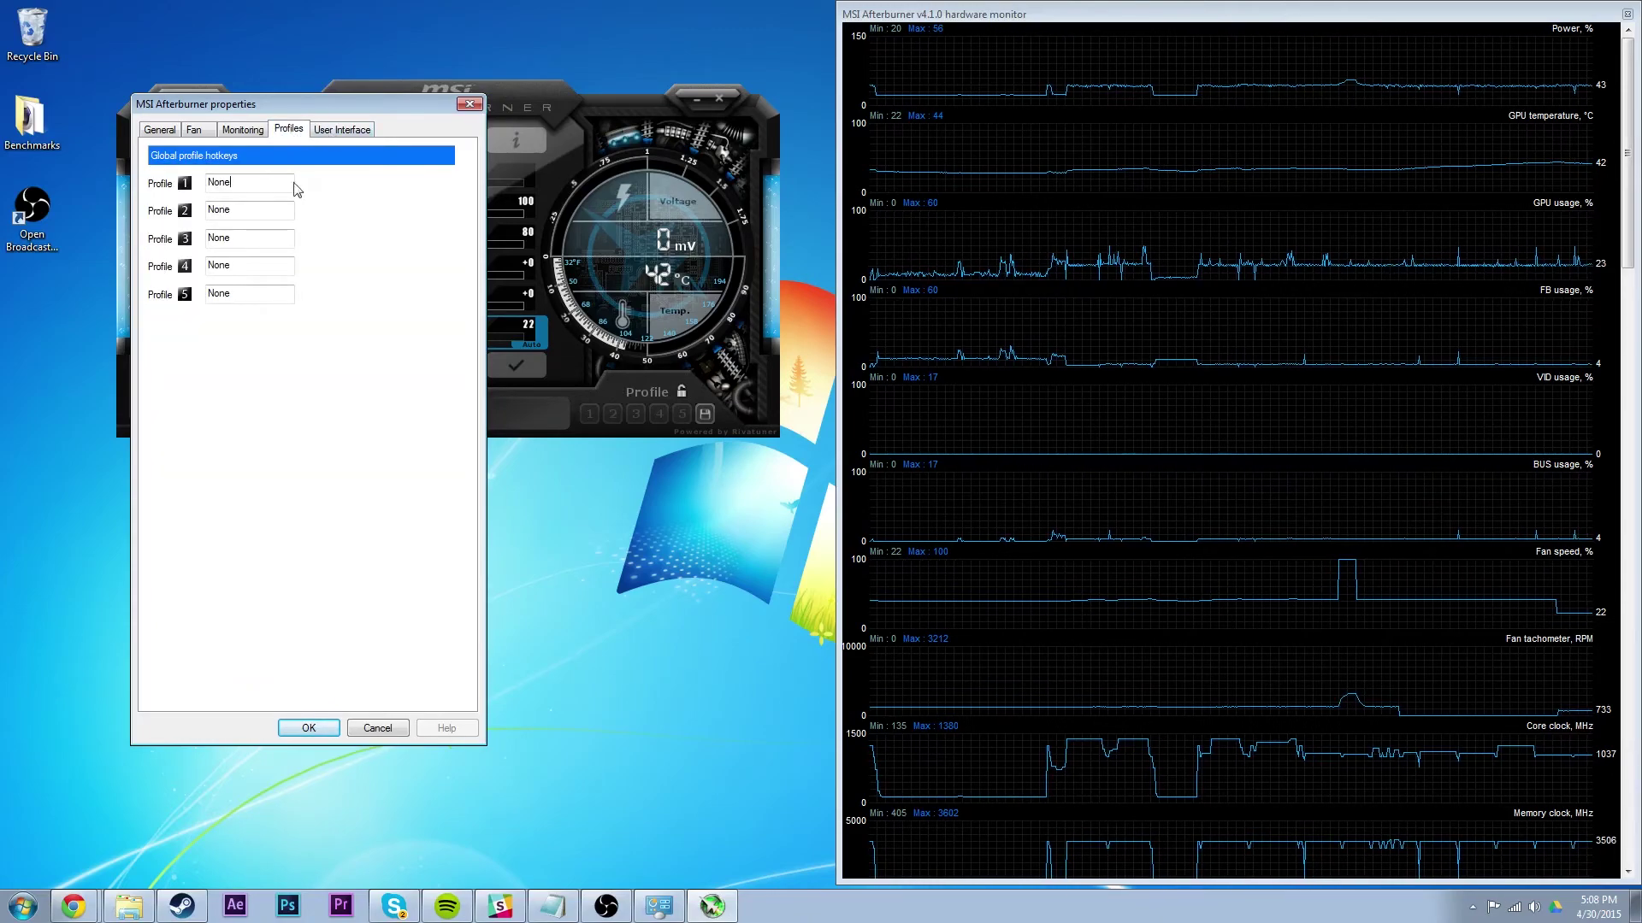
pyautogui.click(252, 184)
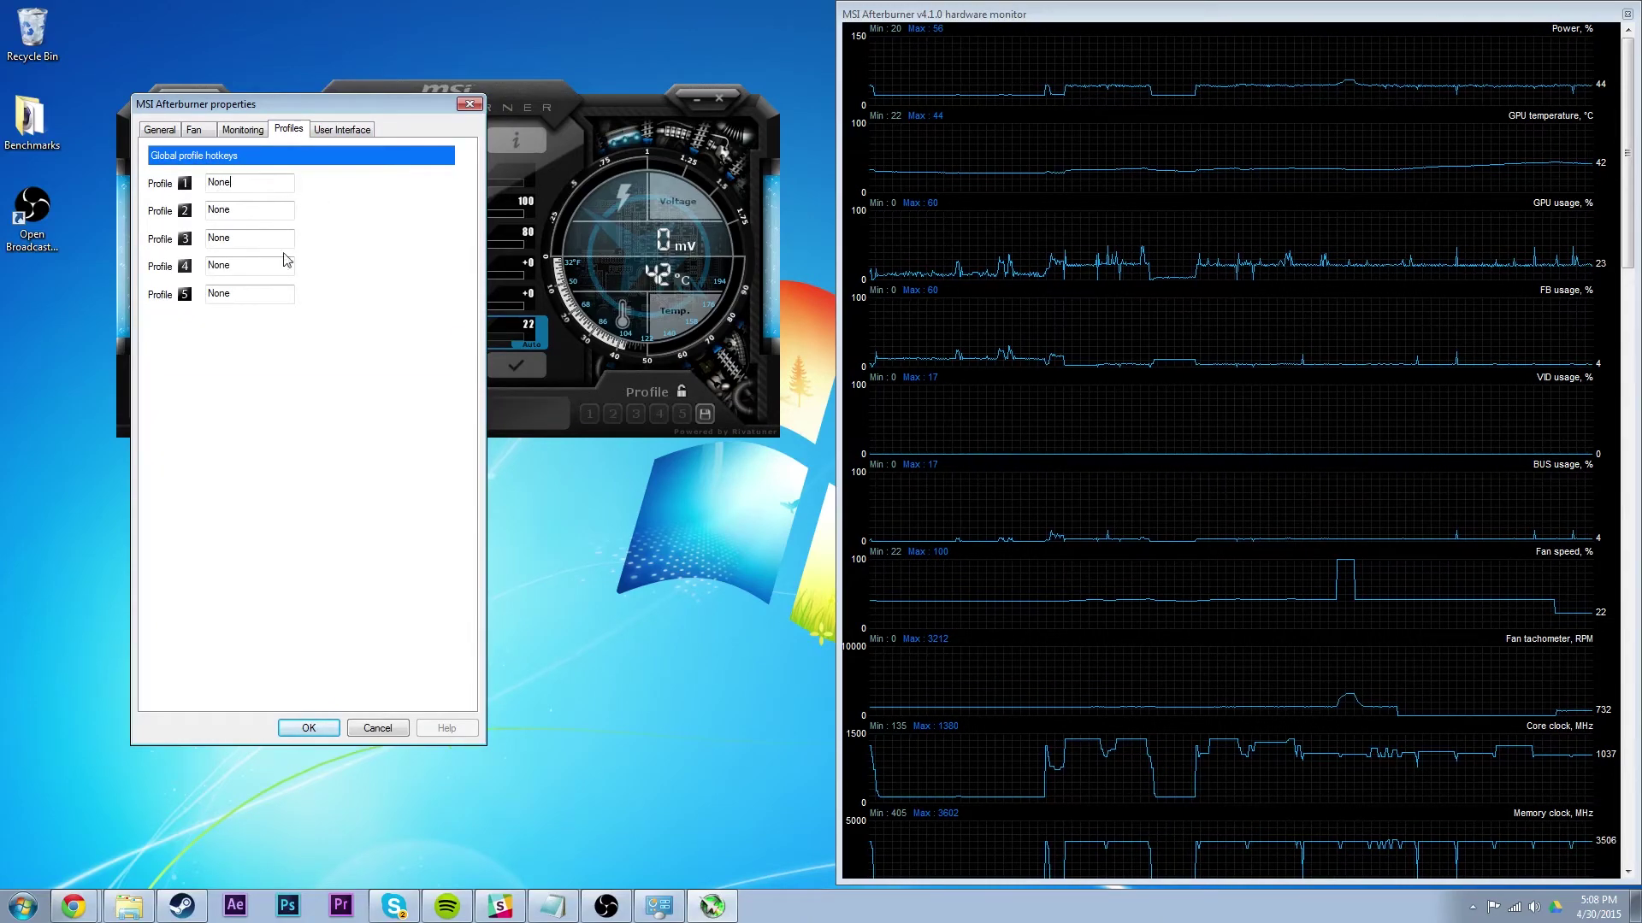
pyautogui.click(342, 129)
pyautogui.click(289, 129)
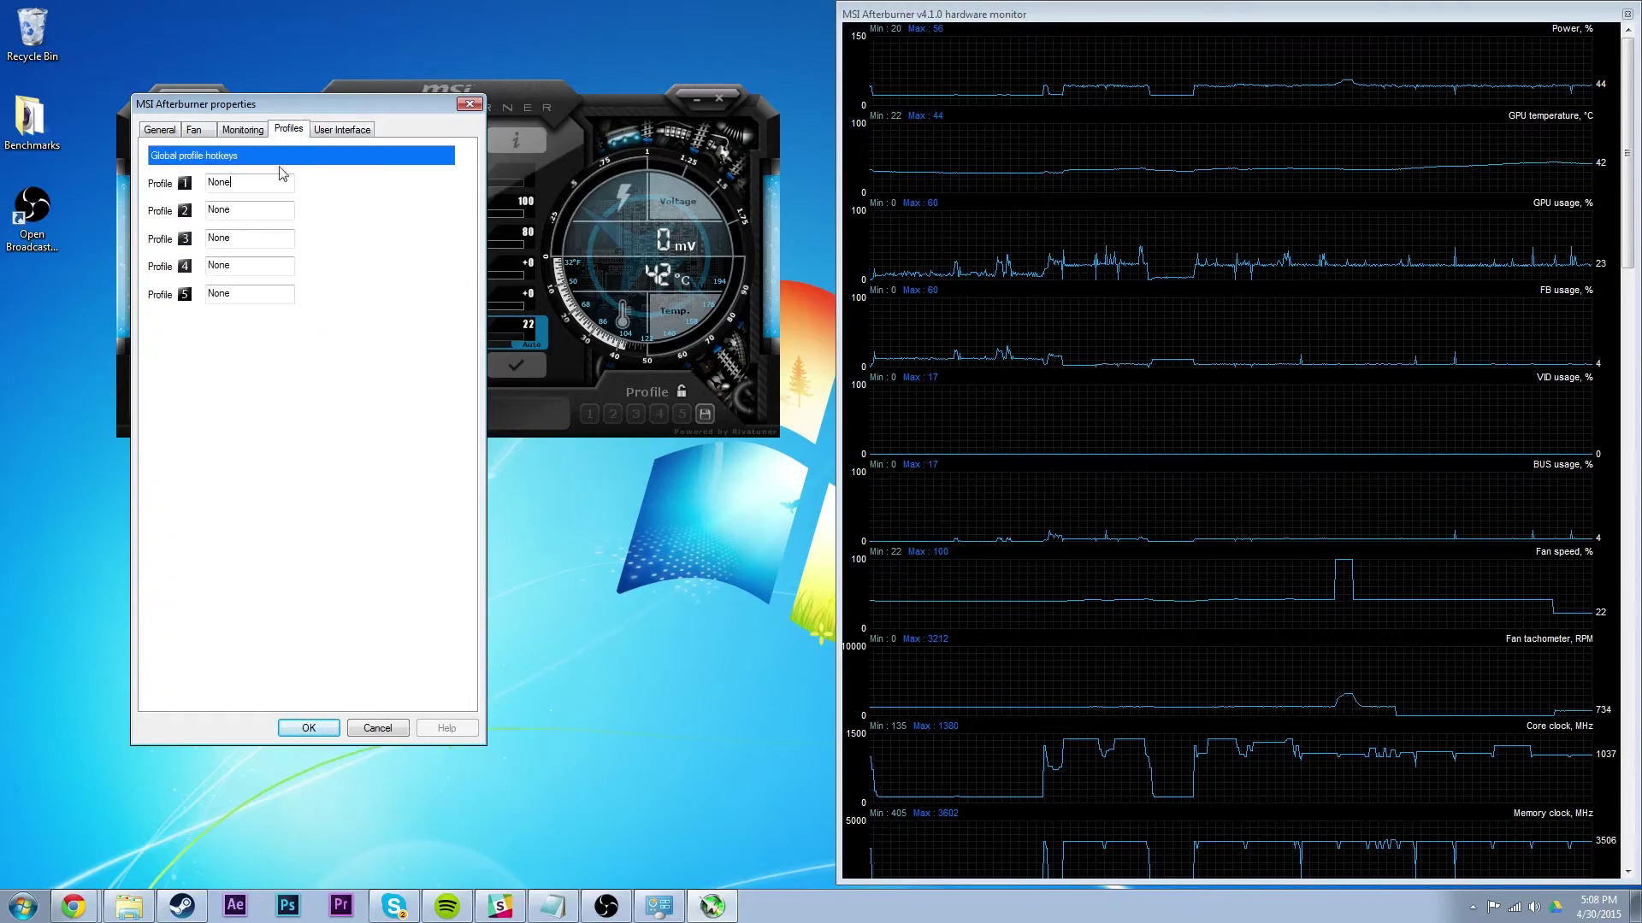
pyautogui.click(279, 185)
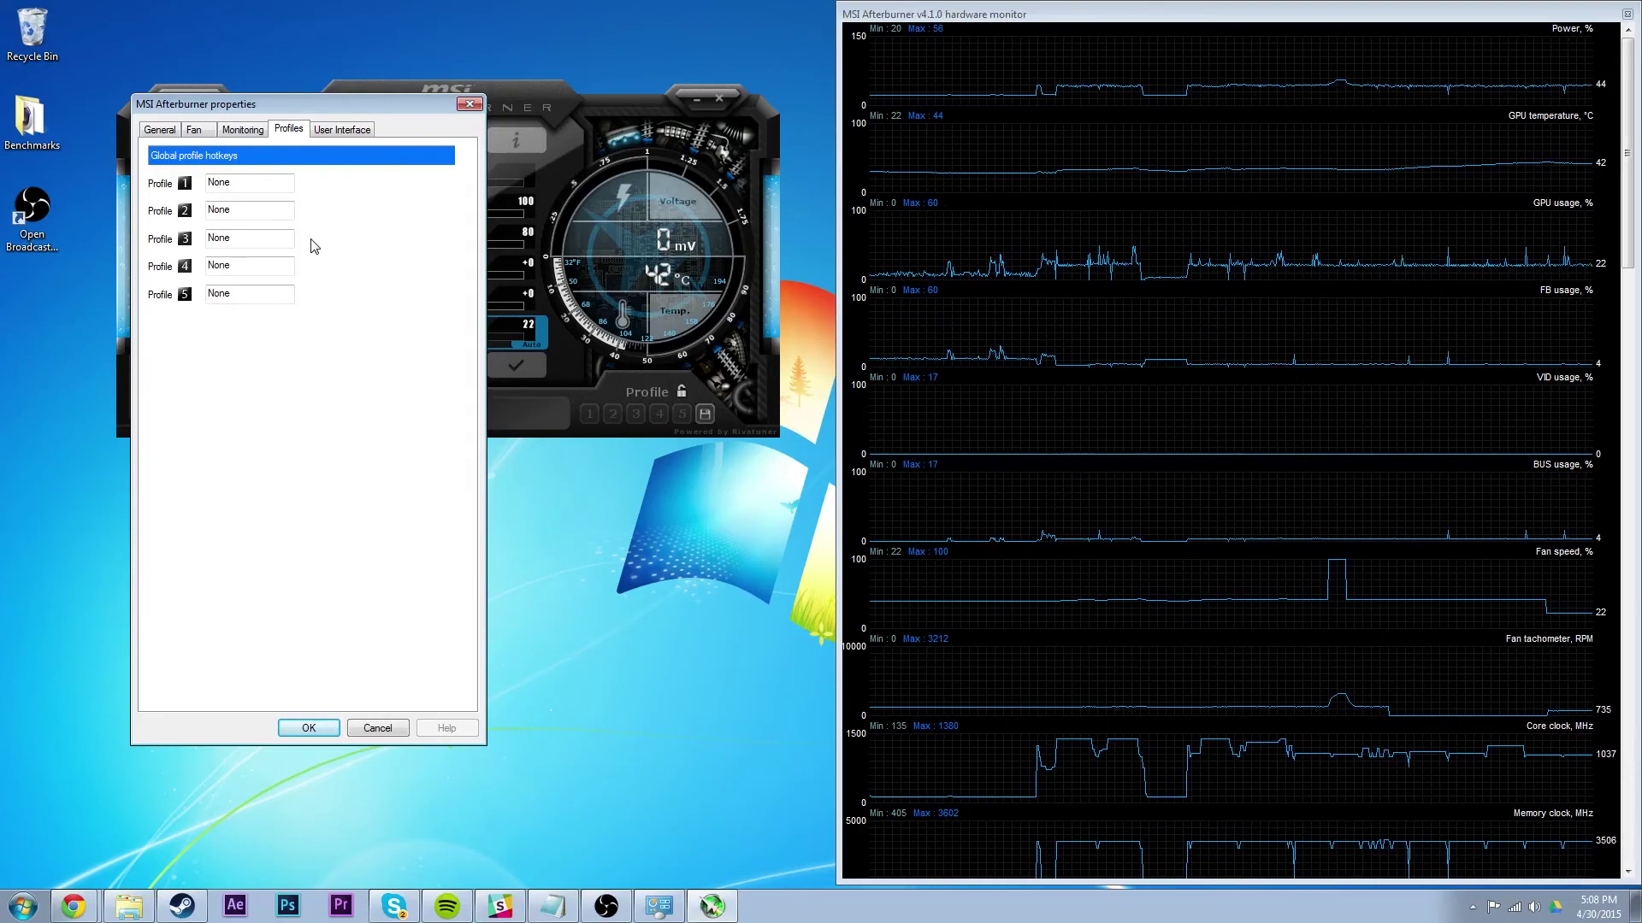
pyautogui.press('F4')
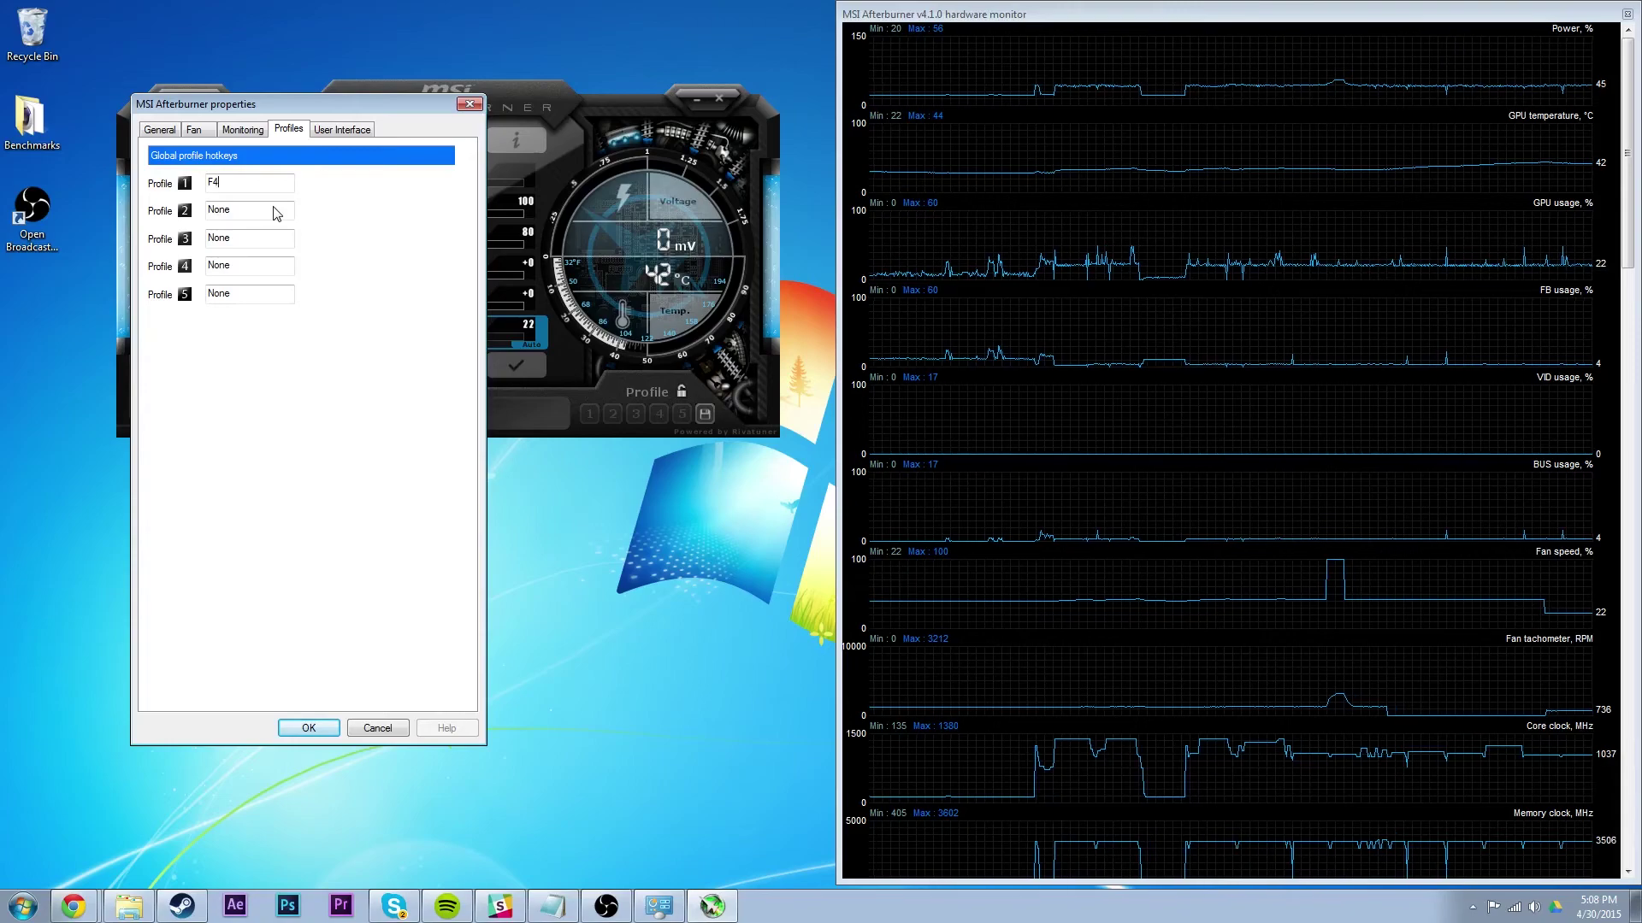
# Step: Discard the hotkey and reopen the properties on the User Interface settings
pyautogui.press('Return')
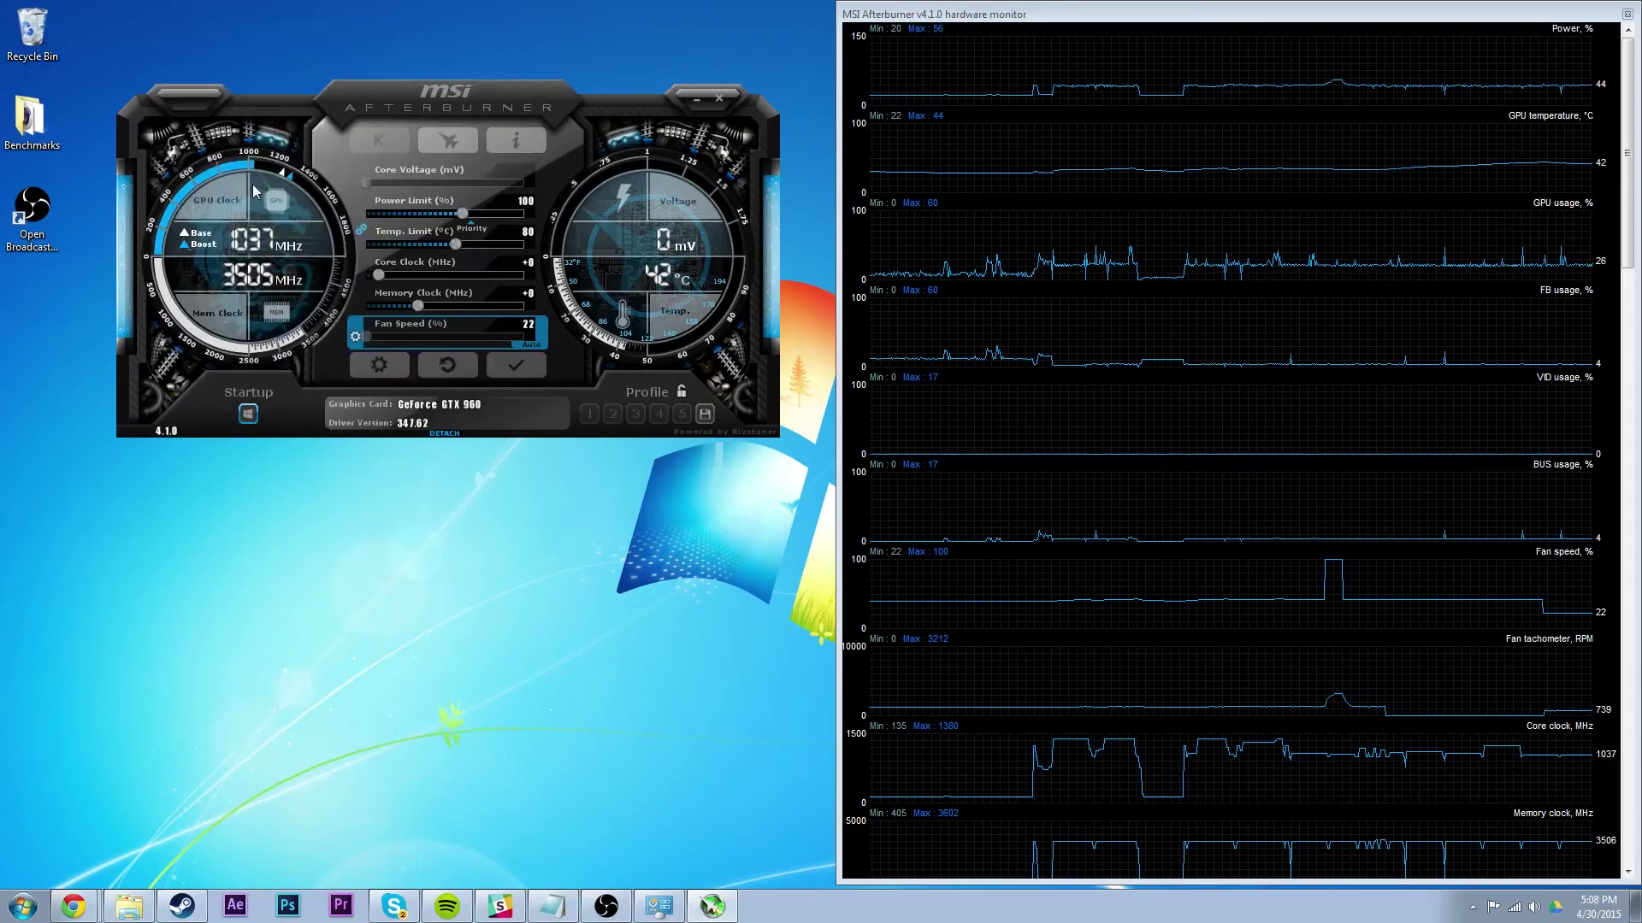
pyautogui.click(399, 371)
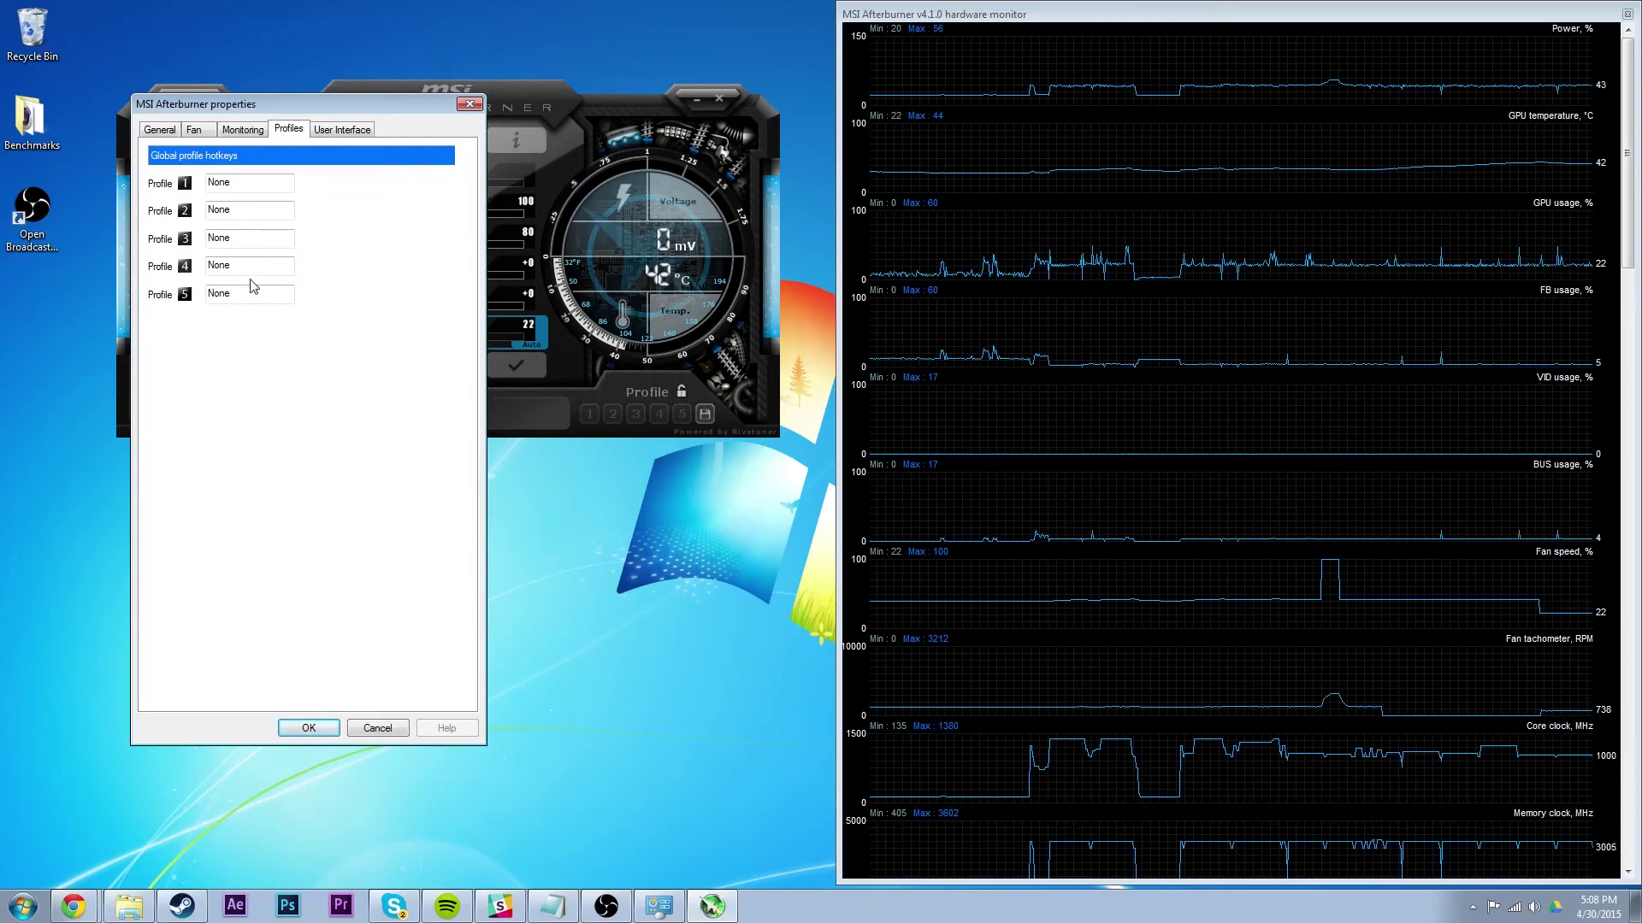
pyautogui.hotkey('ctrl', 'Tab')
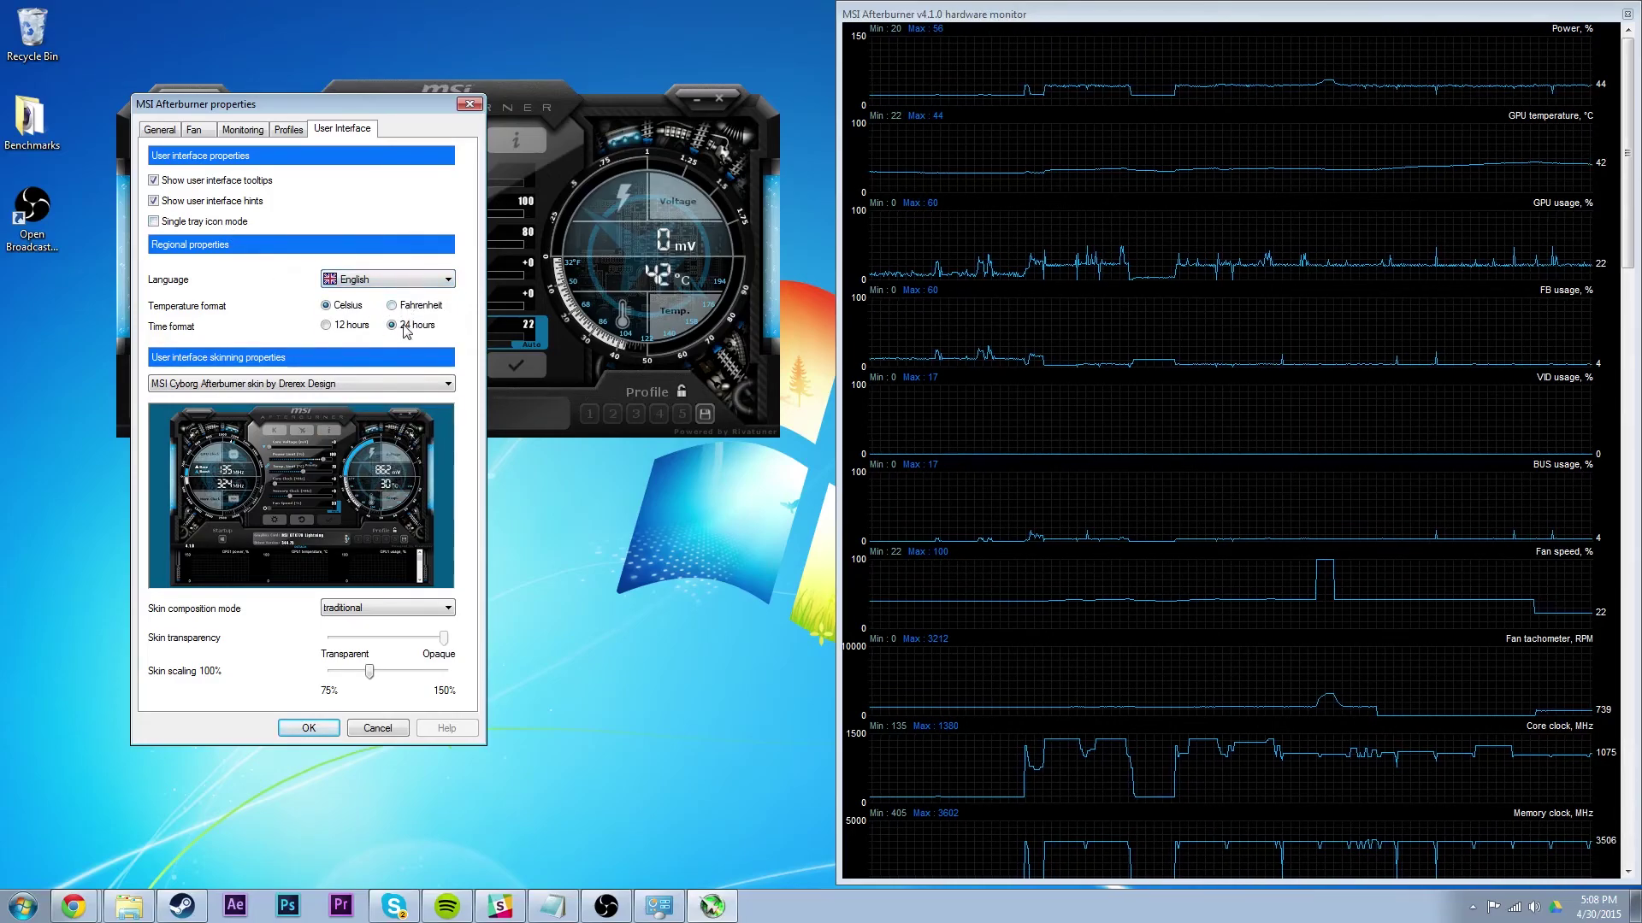
# Step: Set the time format to 12 hours and try 'layered with colorkey' skin composition
pyautogui.click(326, 324)
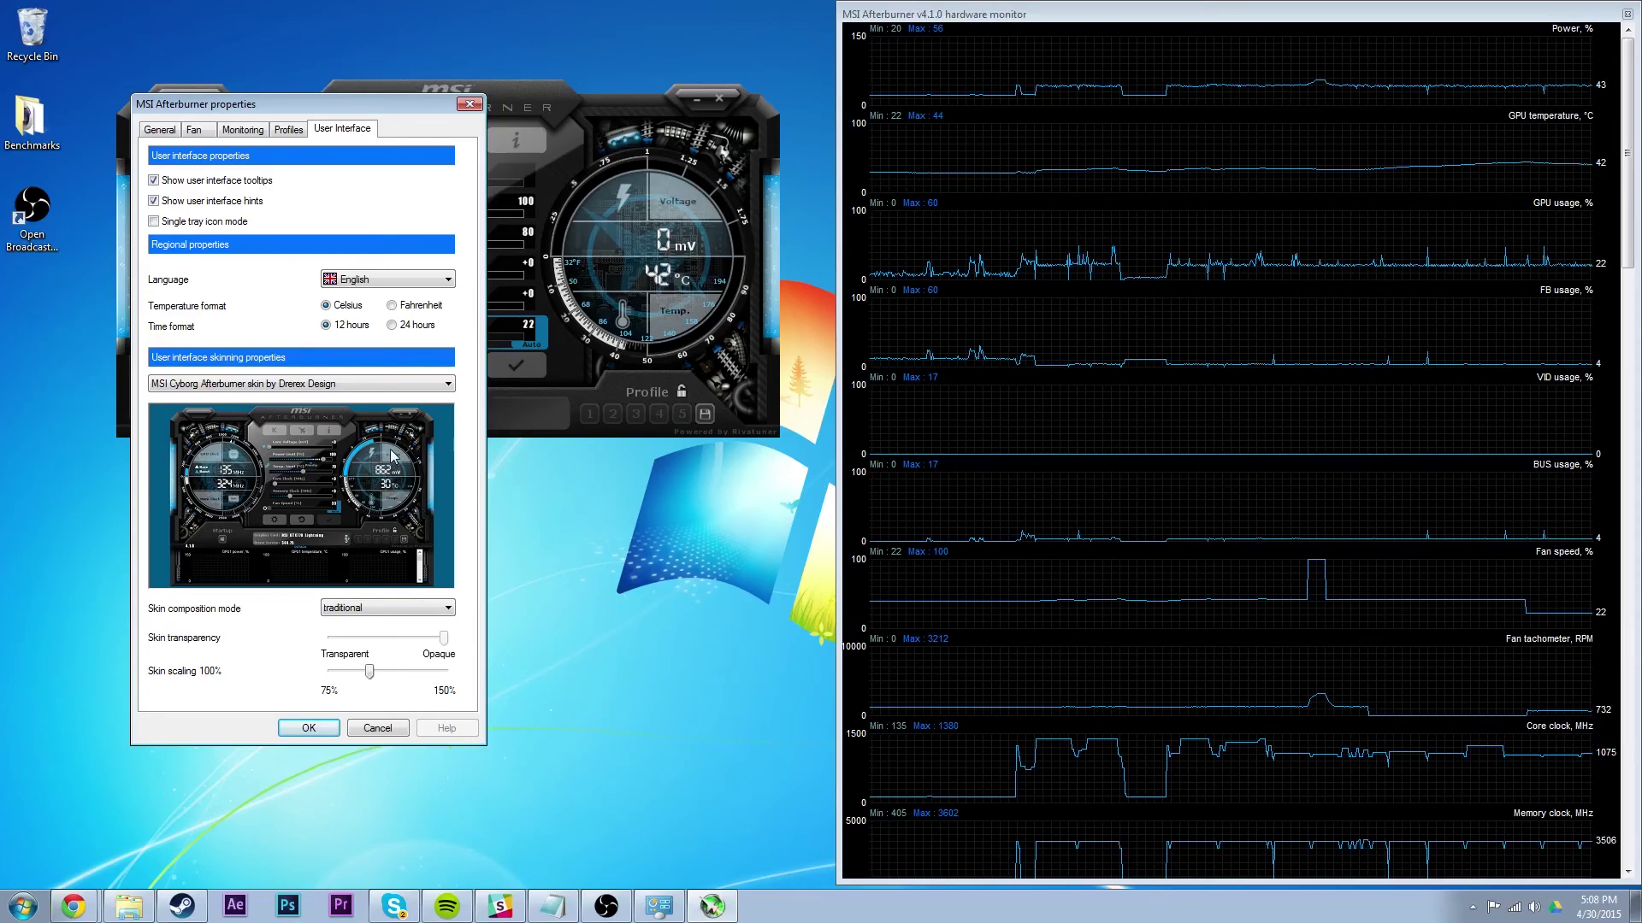
pyautogui.click(402, 609)
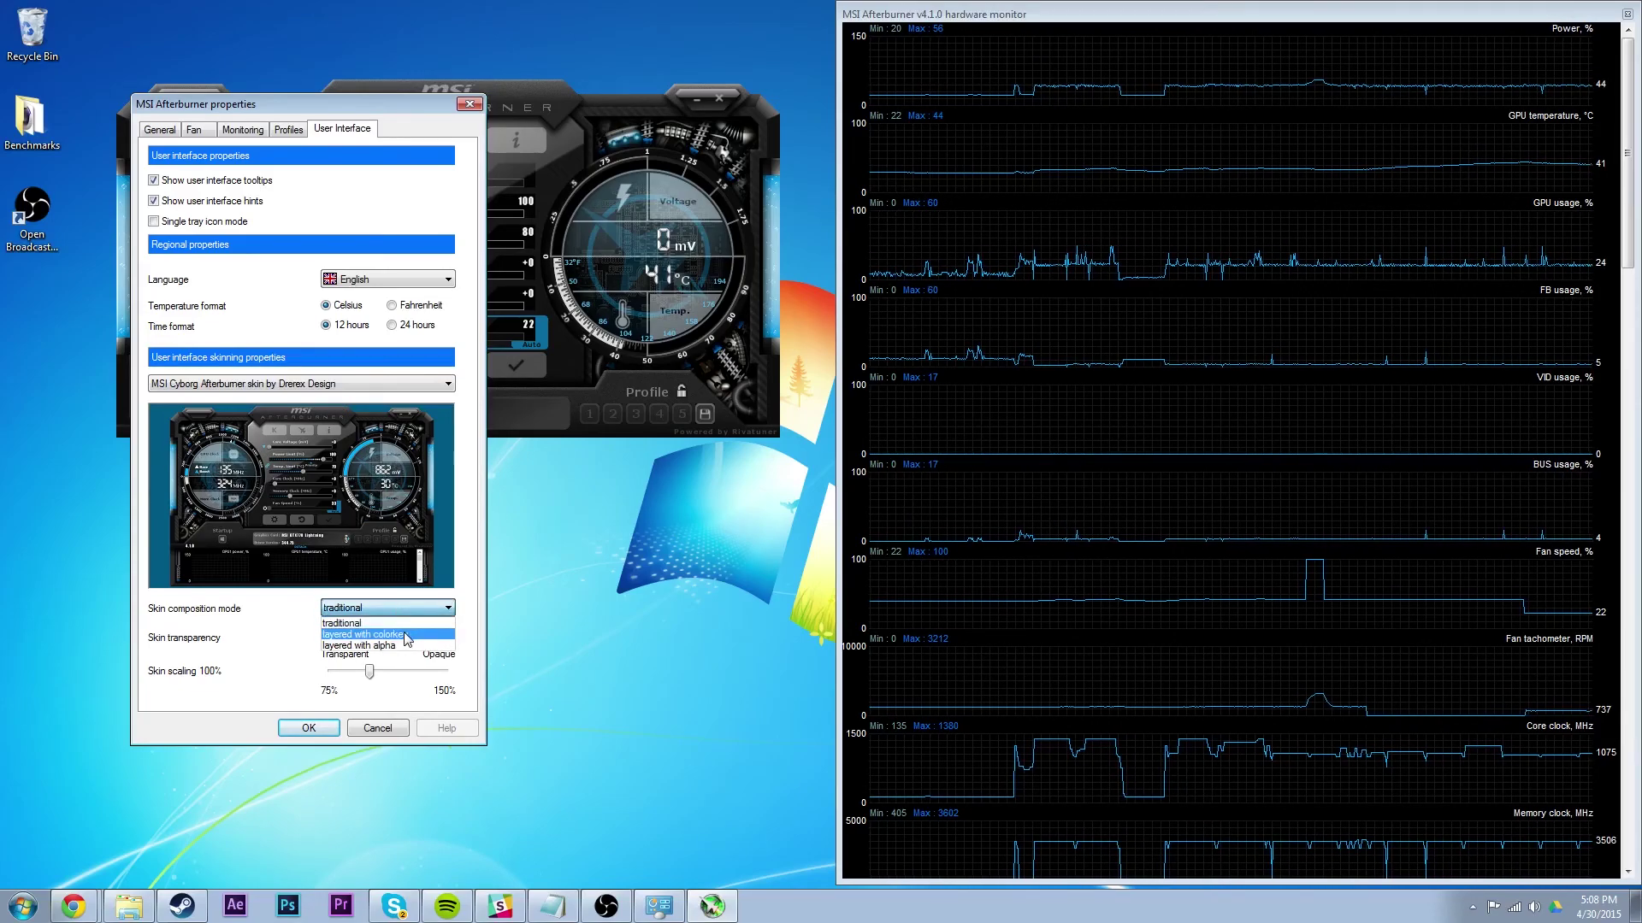
pyautogui.click(404, 635)
pyautogui.click(402, 609)
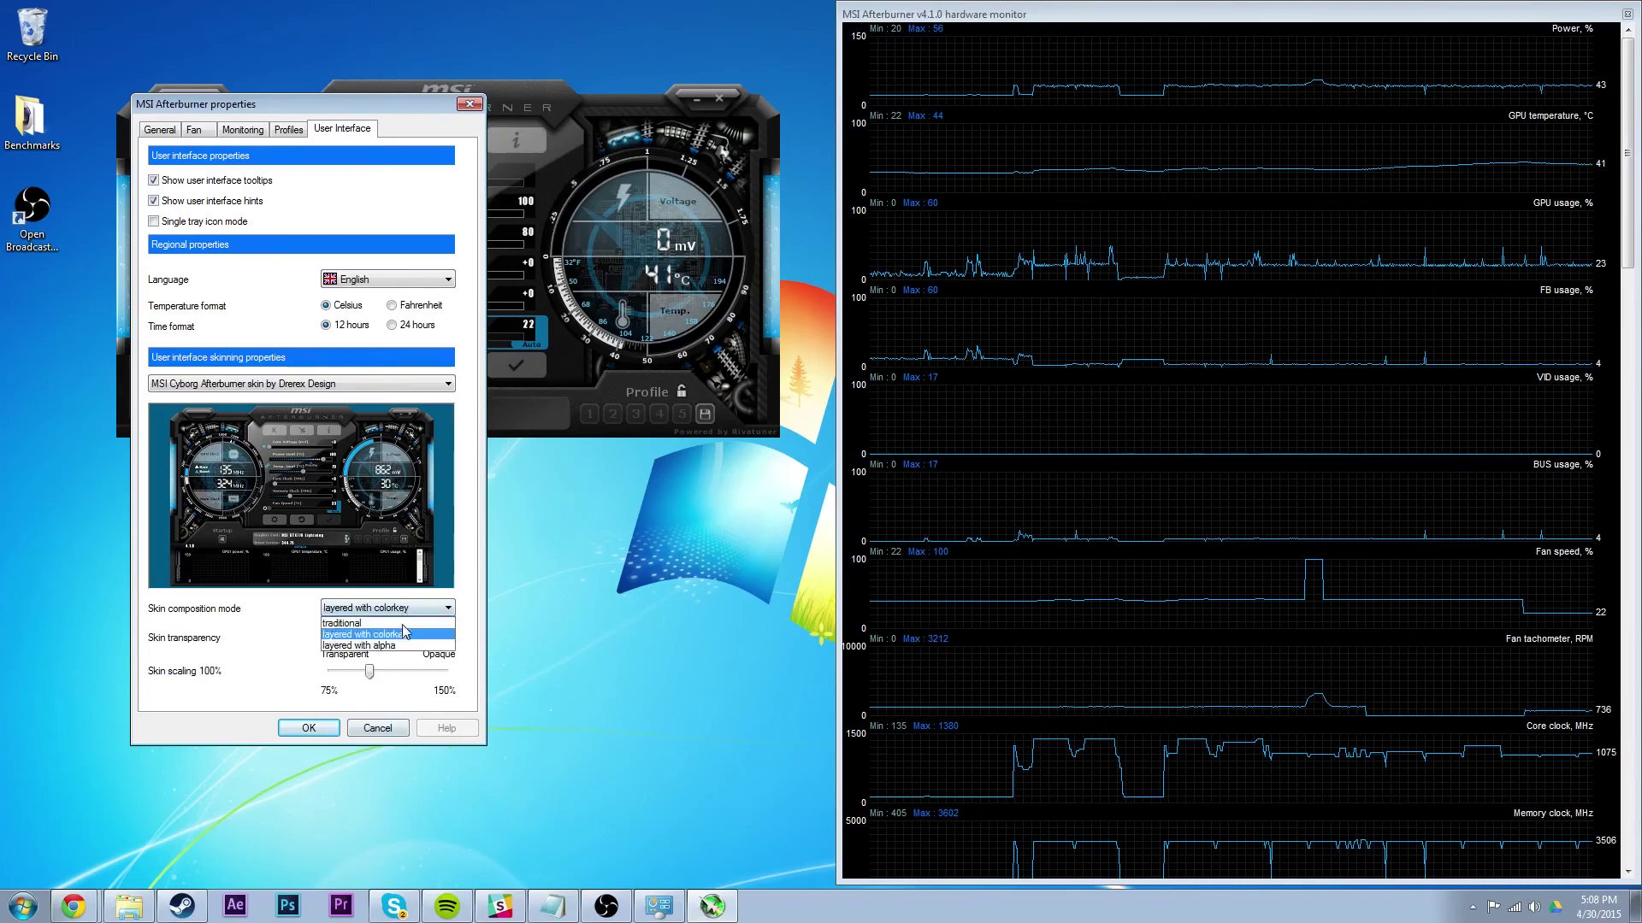
pyautogui.click(403, 637)
# Step: Revert skin composition to traditional and preview skin scaling at 108%
pyautogui.click(397, 609)
pyautogui.click(377, 622)
pyautogui.click(444, 638)
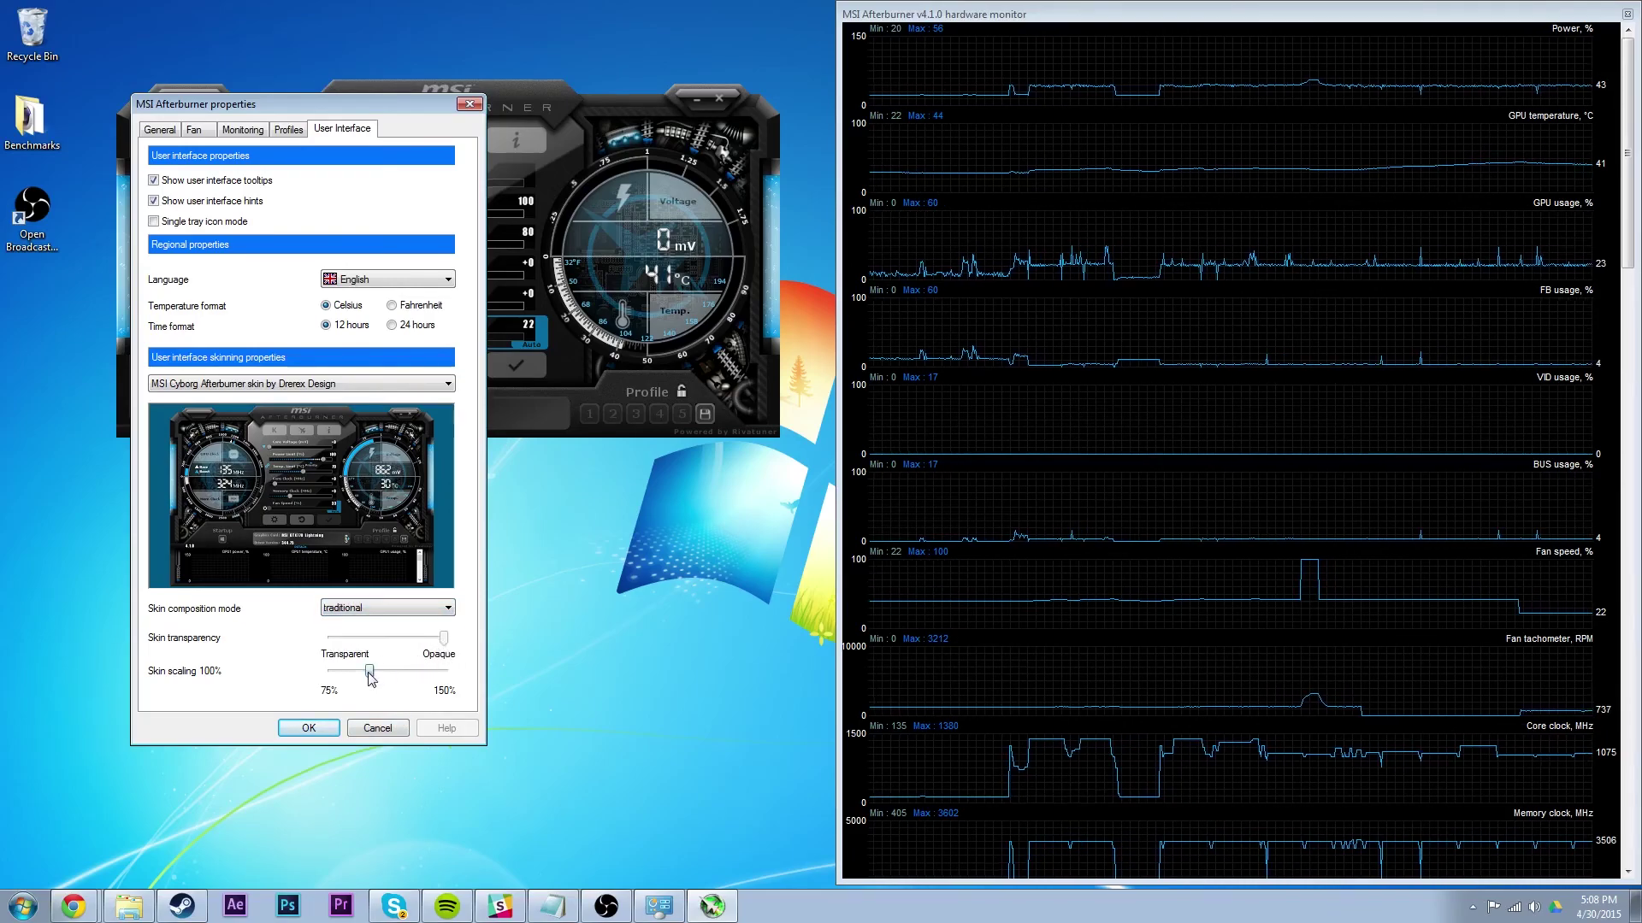
pyautogui.moveTo(370, 673)
pyautogui.mouseDown()
pyautogui.moveTo(481, 684)
pyautogui.moveTo(334, 673)
pyautogui.moveTo(377, 674)
pyautogui.moveTo(332, 703)
pyautogui.moveTo(341, 670)
pyautogui.moveTo(381, 675)
pyautogui.mouseUp()
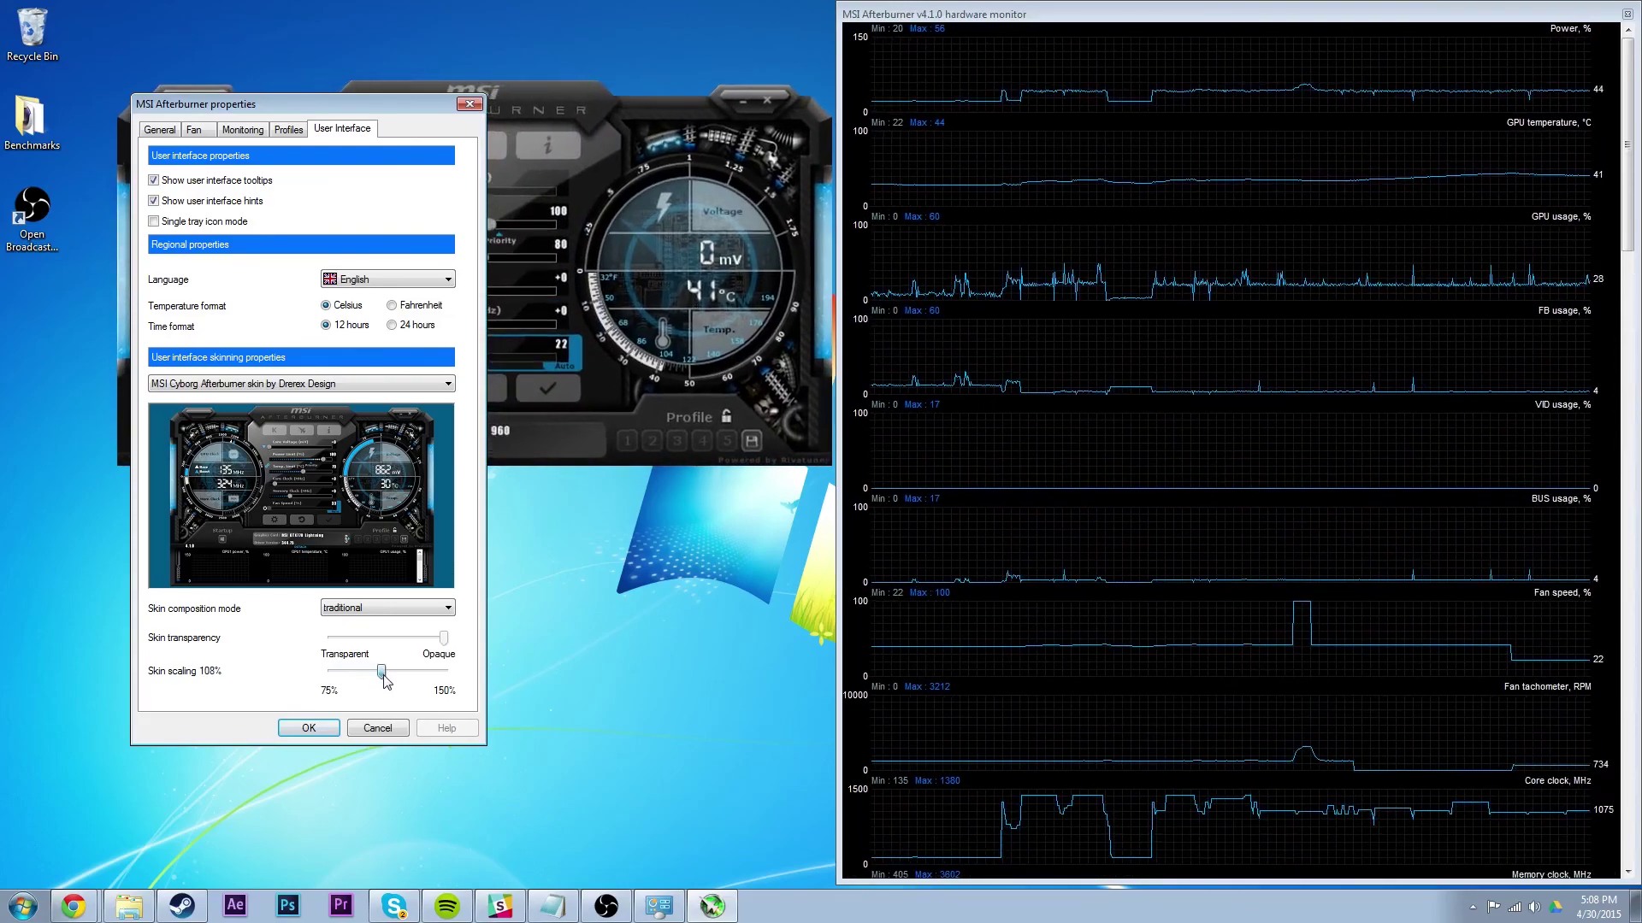